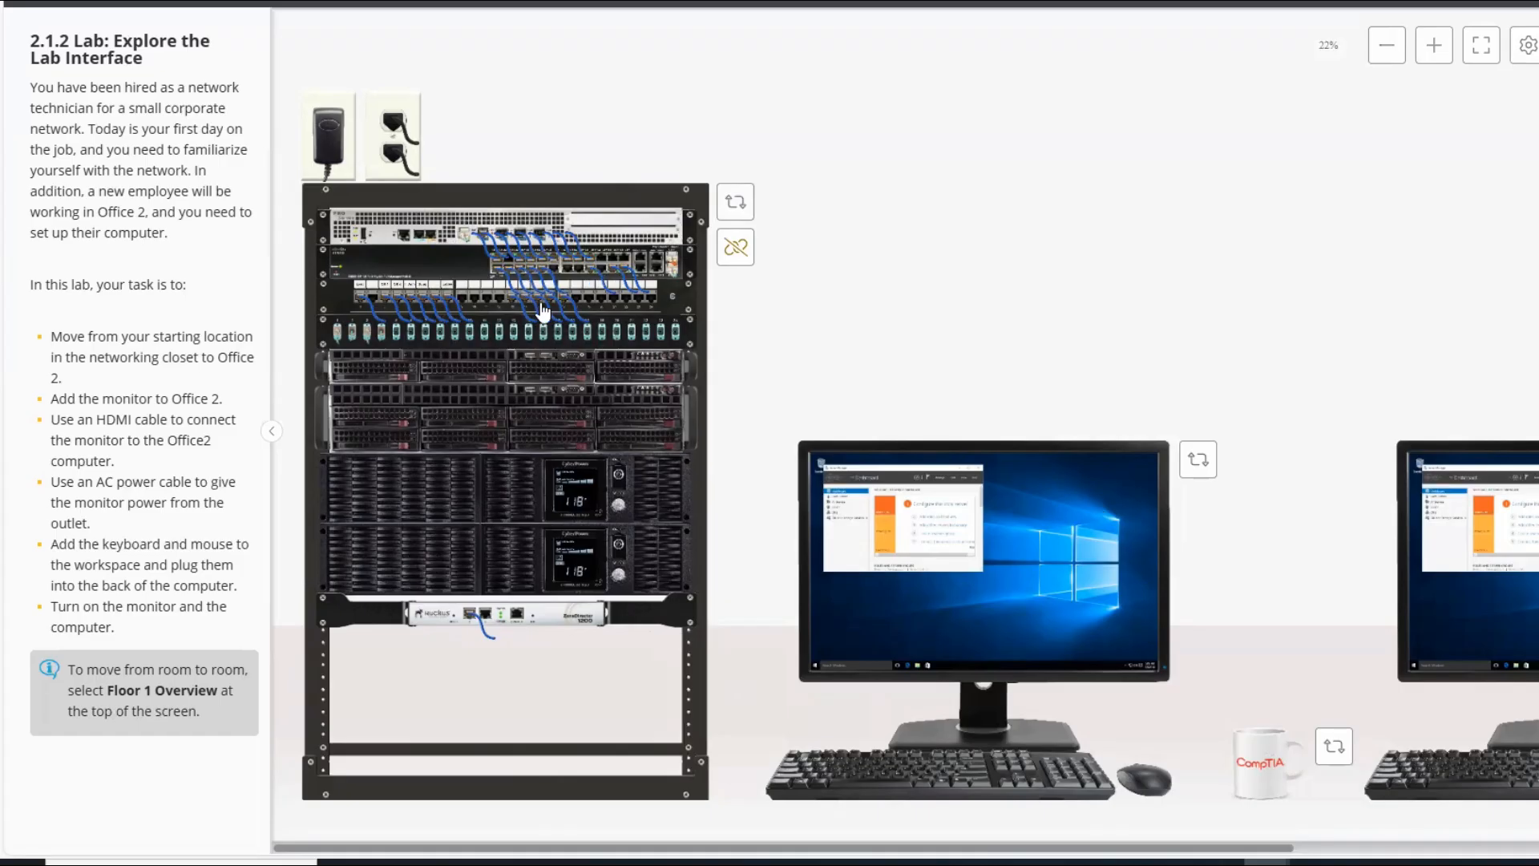
Rotate the closet rack to its Back view.
{"action": "left_click", "coordinate": [737, 209]}
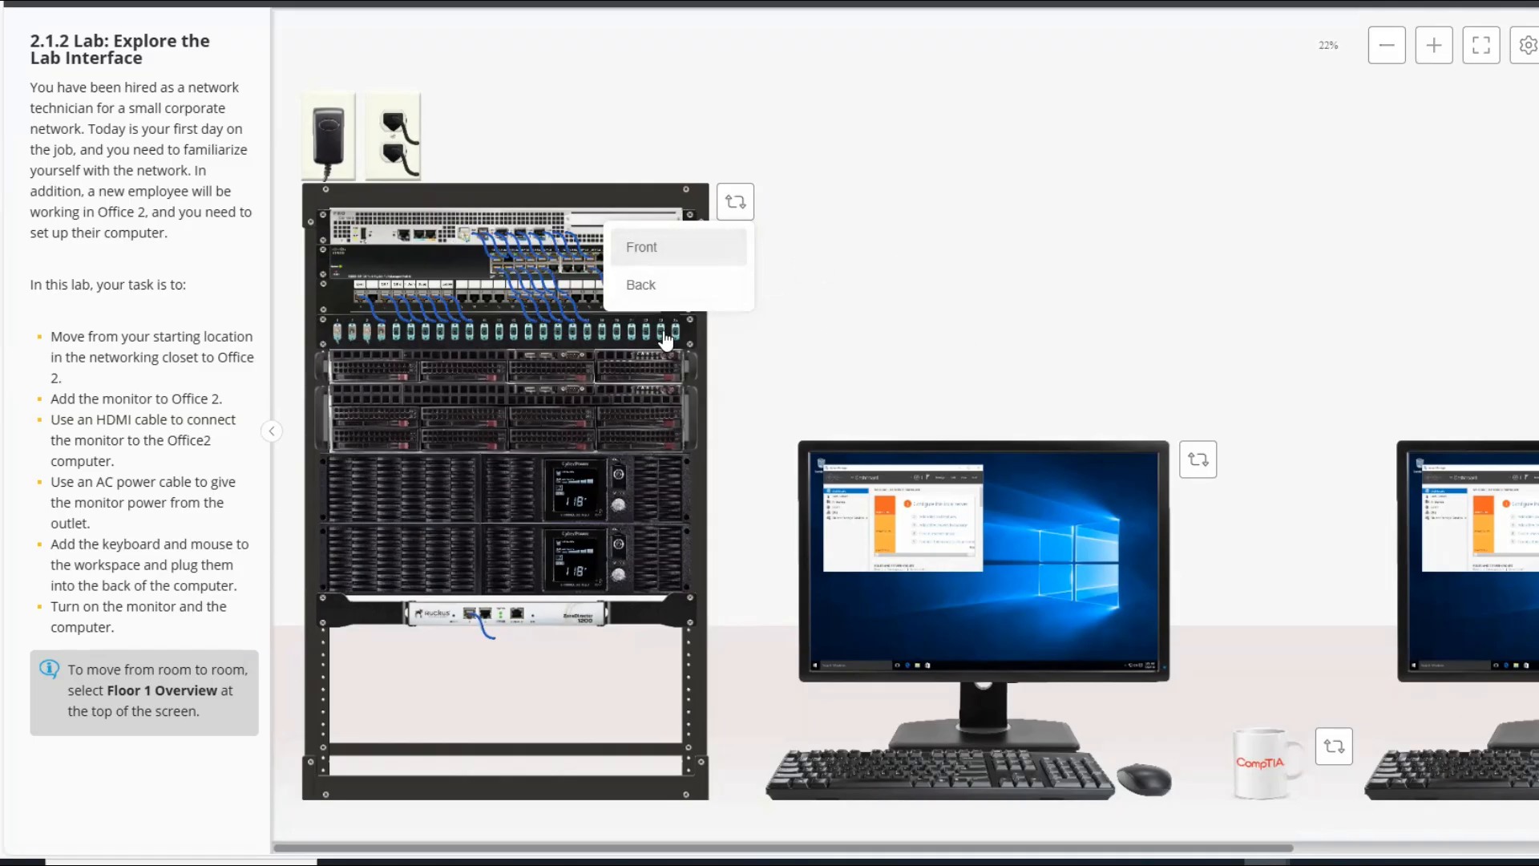
{"action": "left_click", "coordinate": [646, 290]}
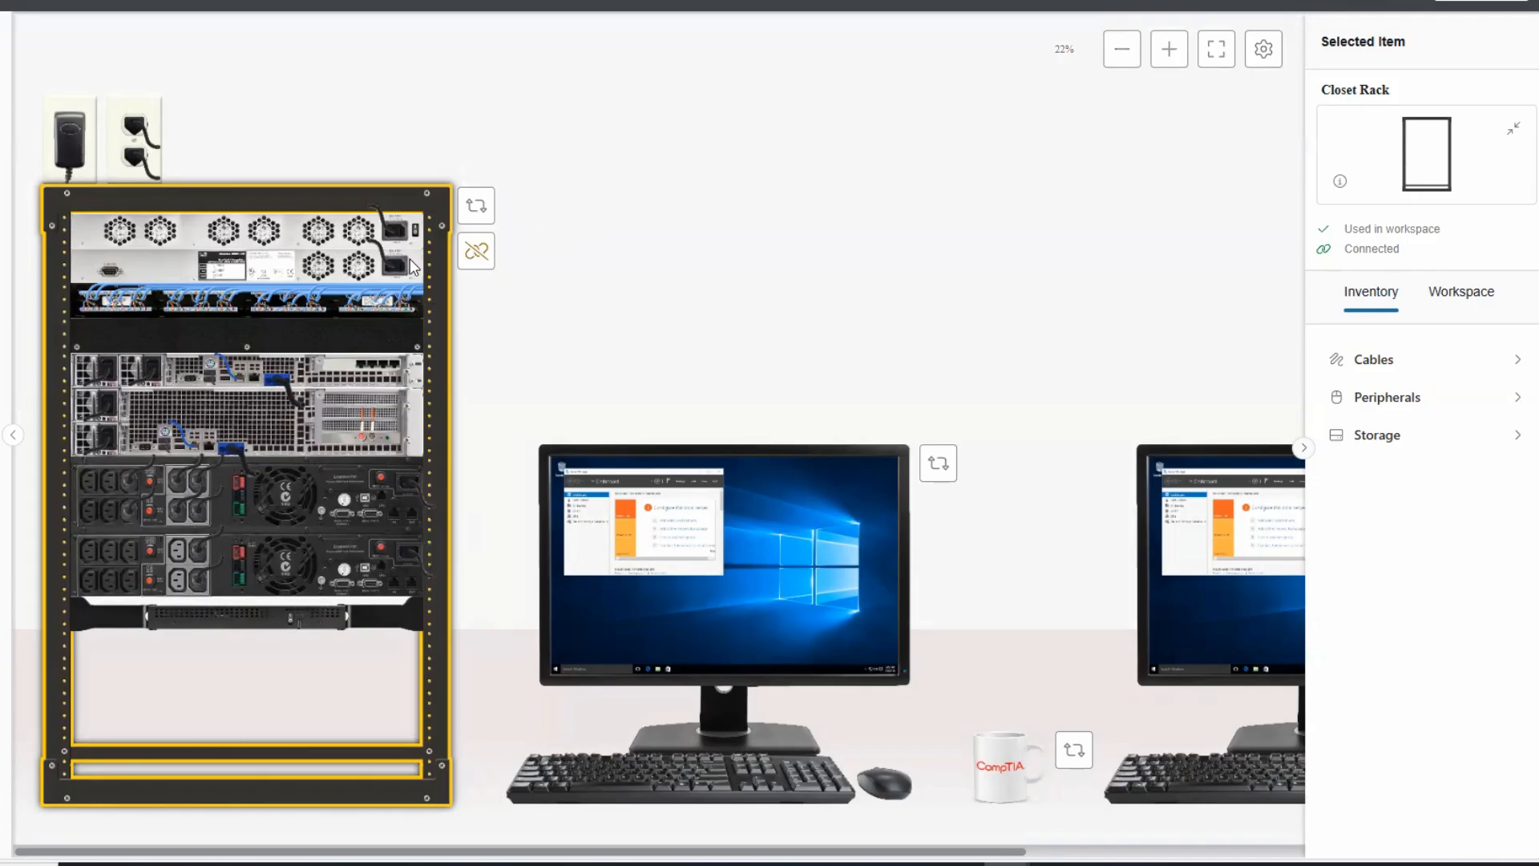
Flip the rack between Front and Back, ending on Front, and list its partially connected items.
{"action": "left_click", "coordinate": [478, 210]}
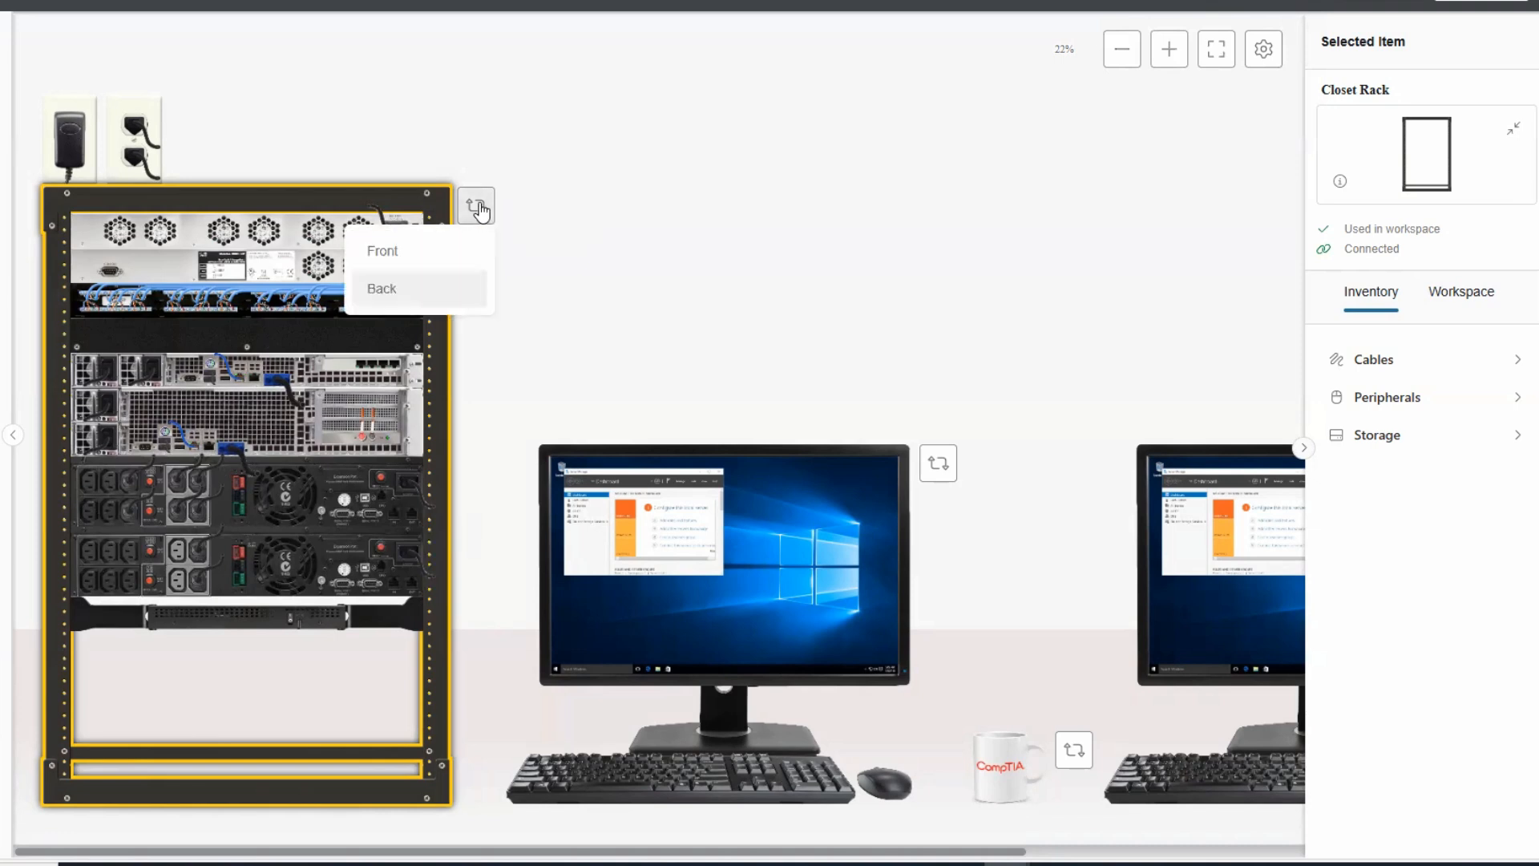
{"action": "left_click", "coordinate": [400, 255]}
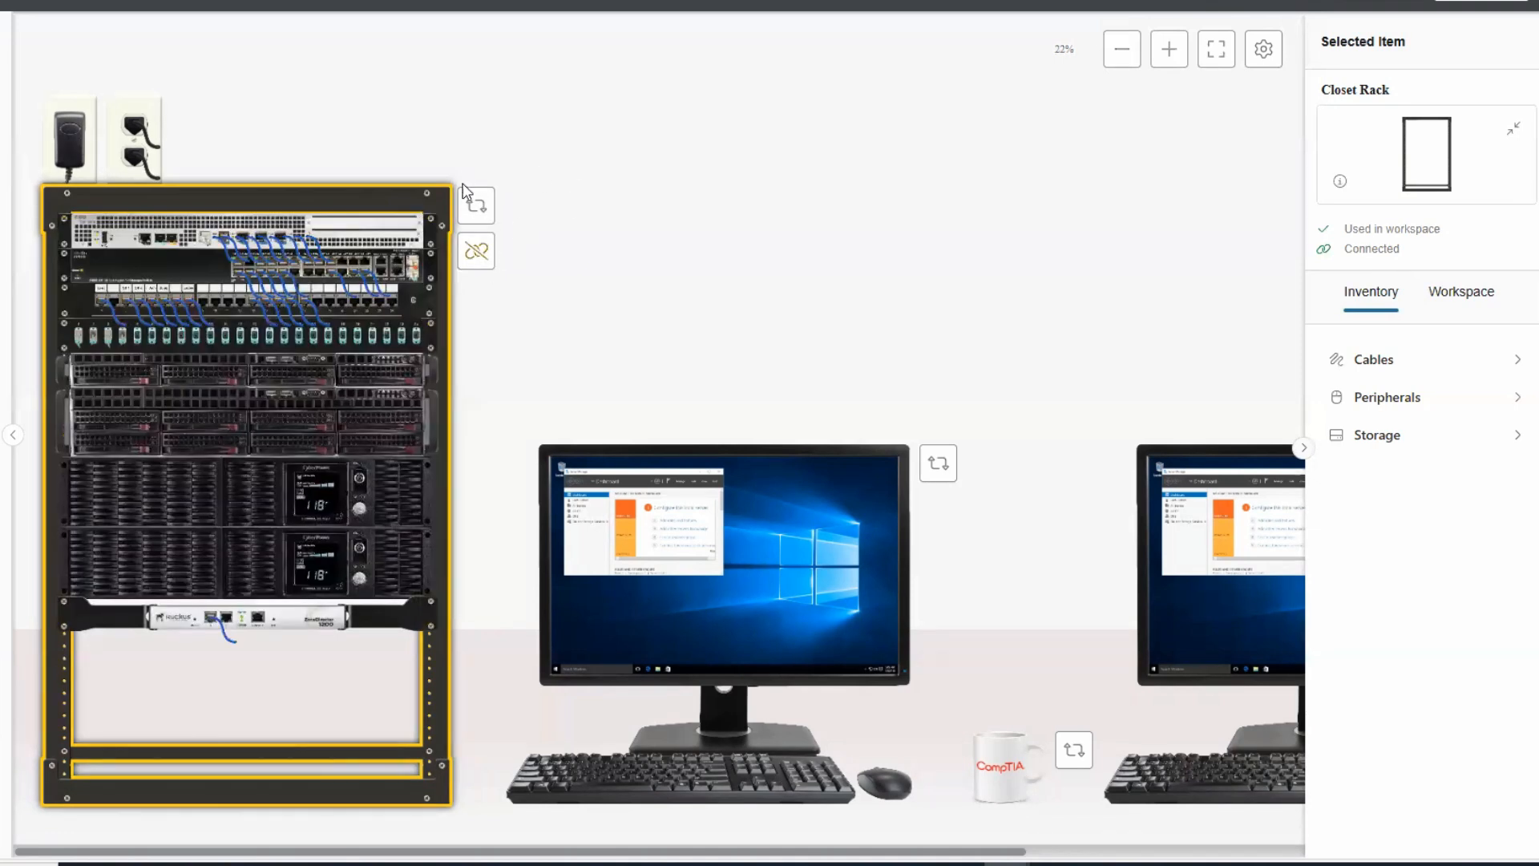
{"action": "left_click", "coordinate": [478, 210]}
{"action": "left_click", "coordinate": [385, 291]}
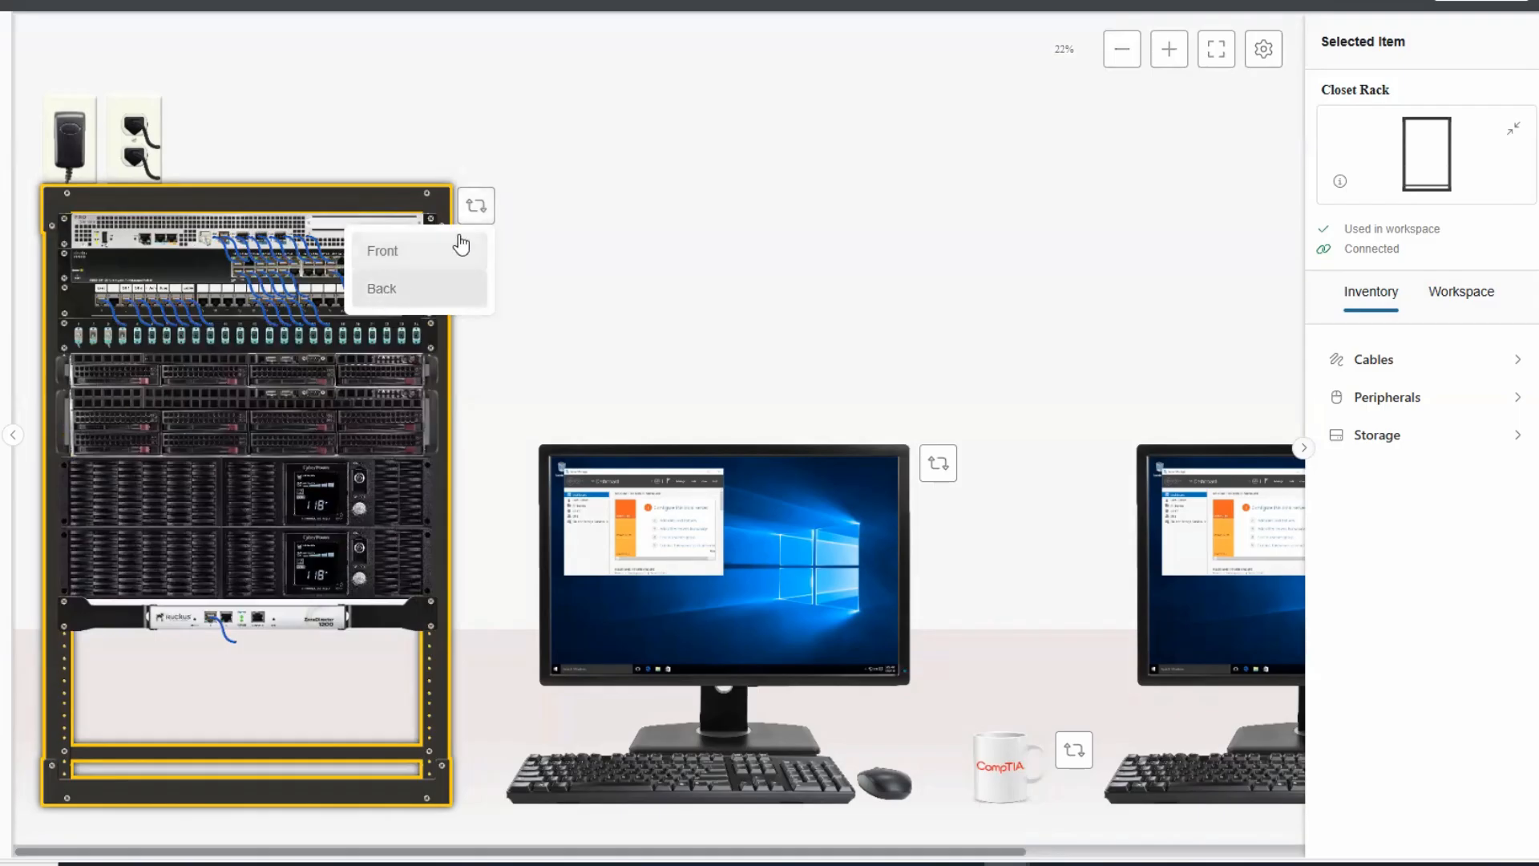
{"action": "left_click", "coordinate": [475, 210]}
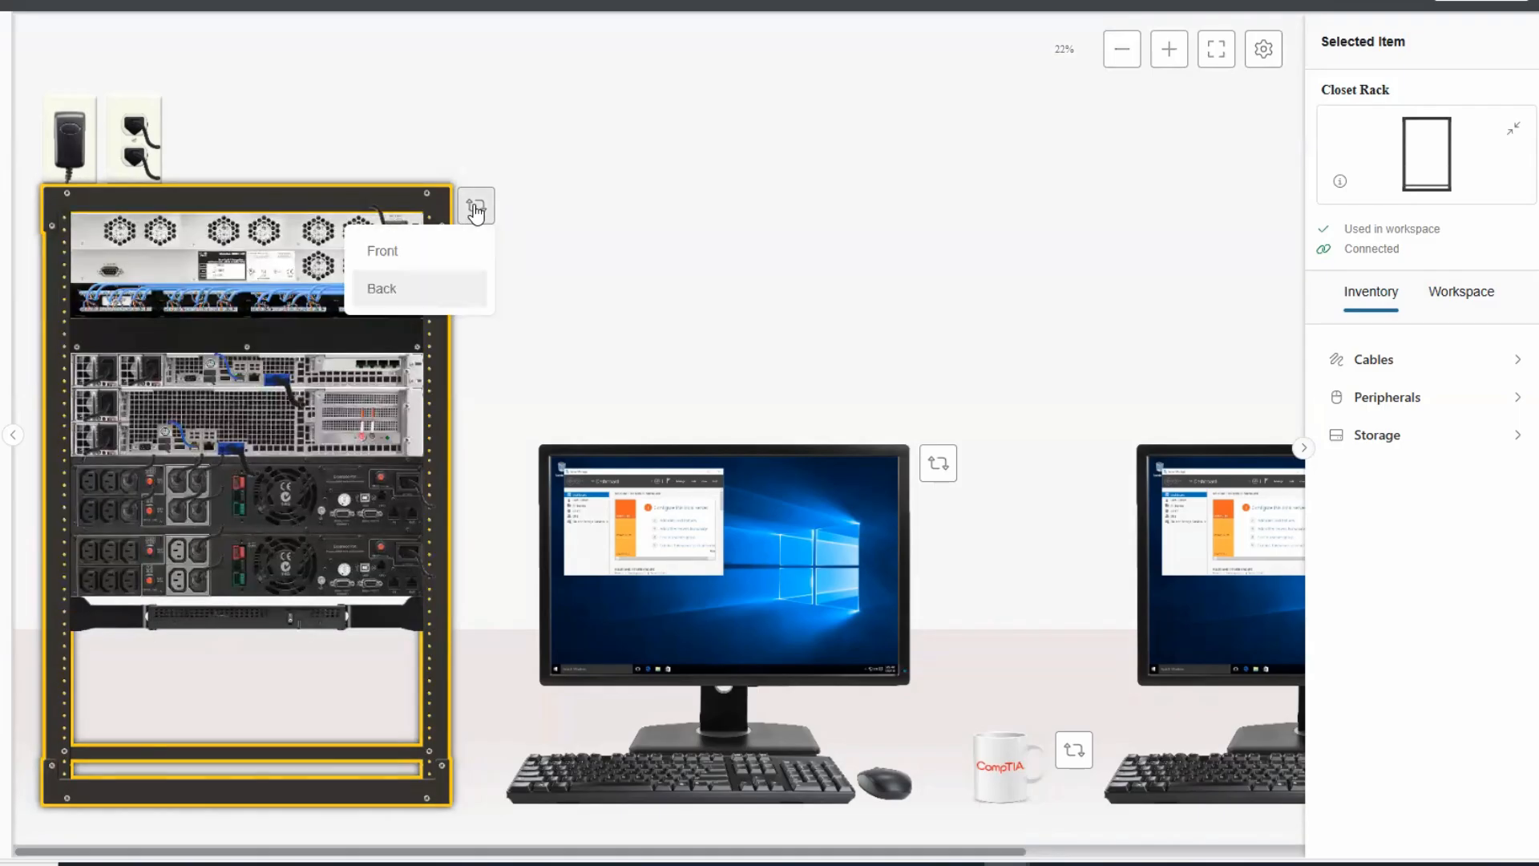
{"action": "left_click", "coordinate": [403, 250]}
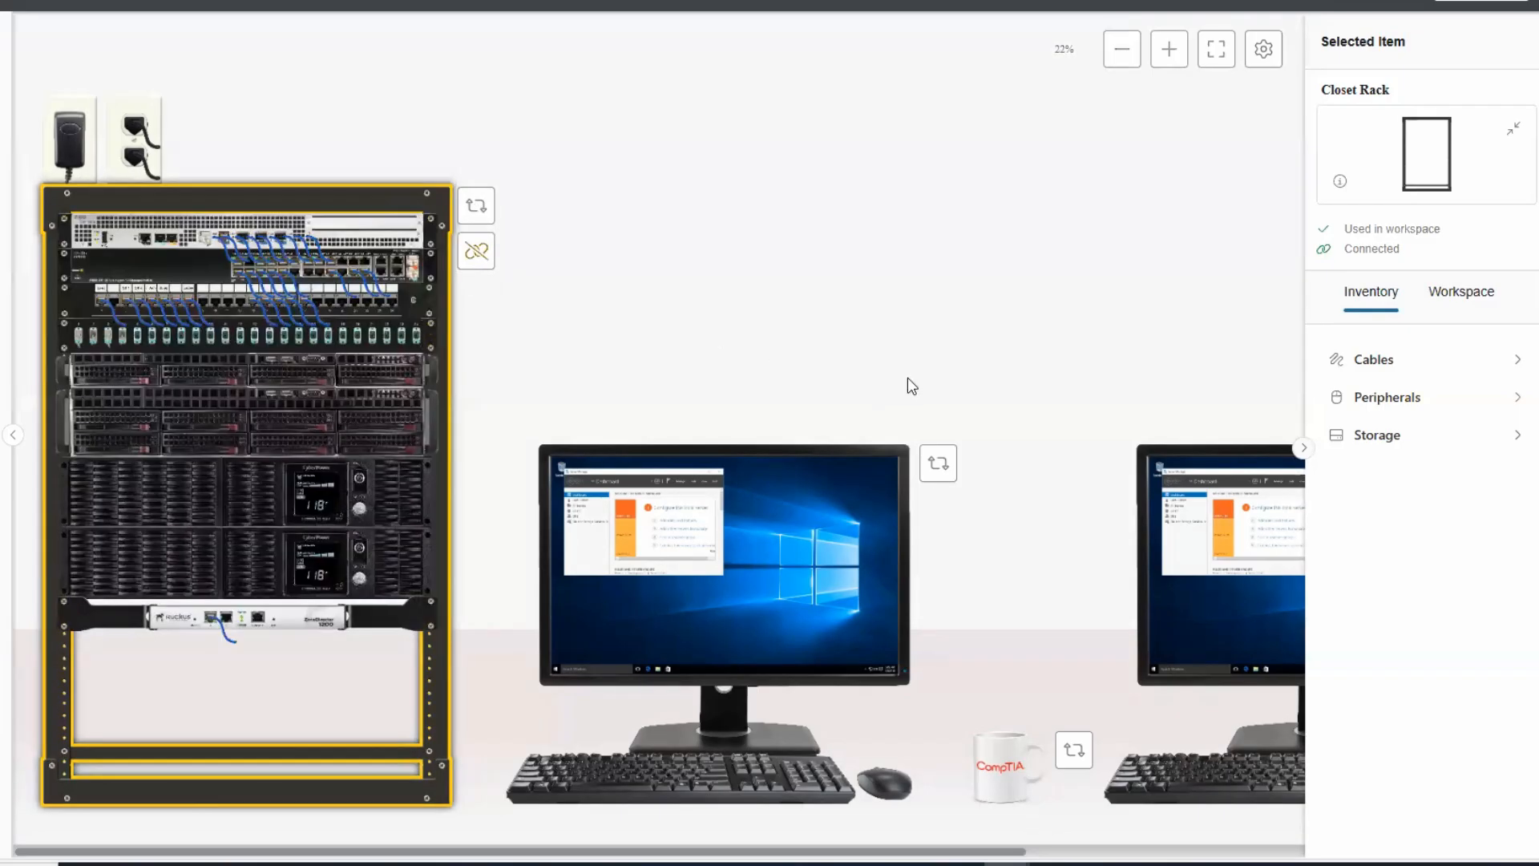
{"action": "left_click", "coordinate": [479, 258]}
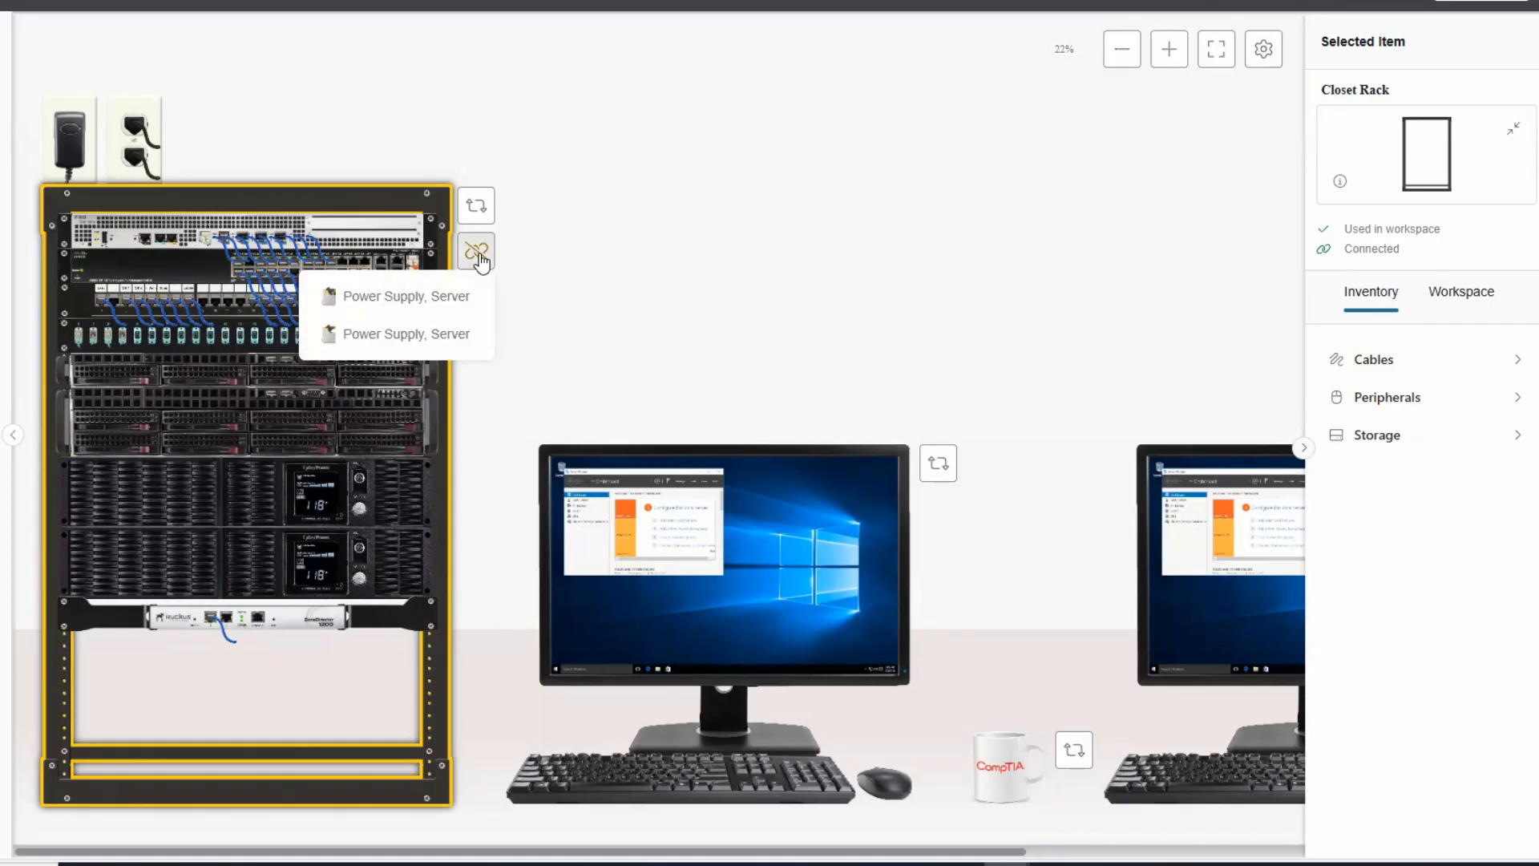
Check the server power supply's 16/18 connection status, then bring back the lab instructions.
{"action": "left_click", "coordinate": [419, 337]}
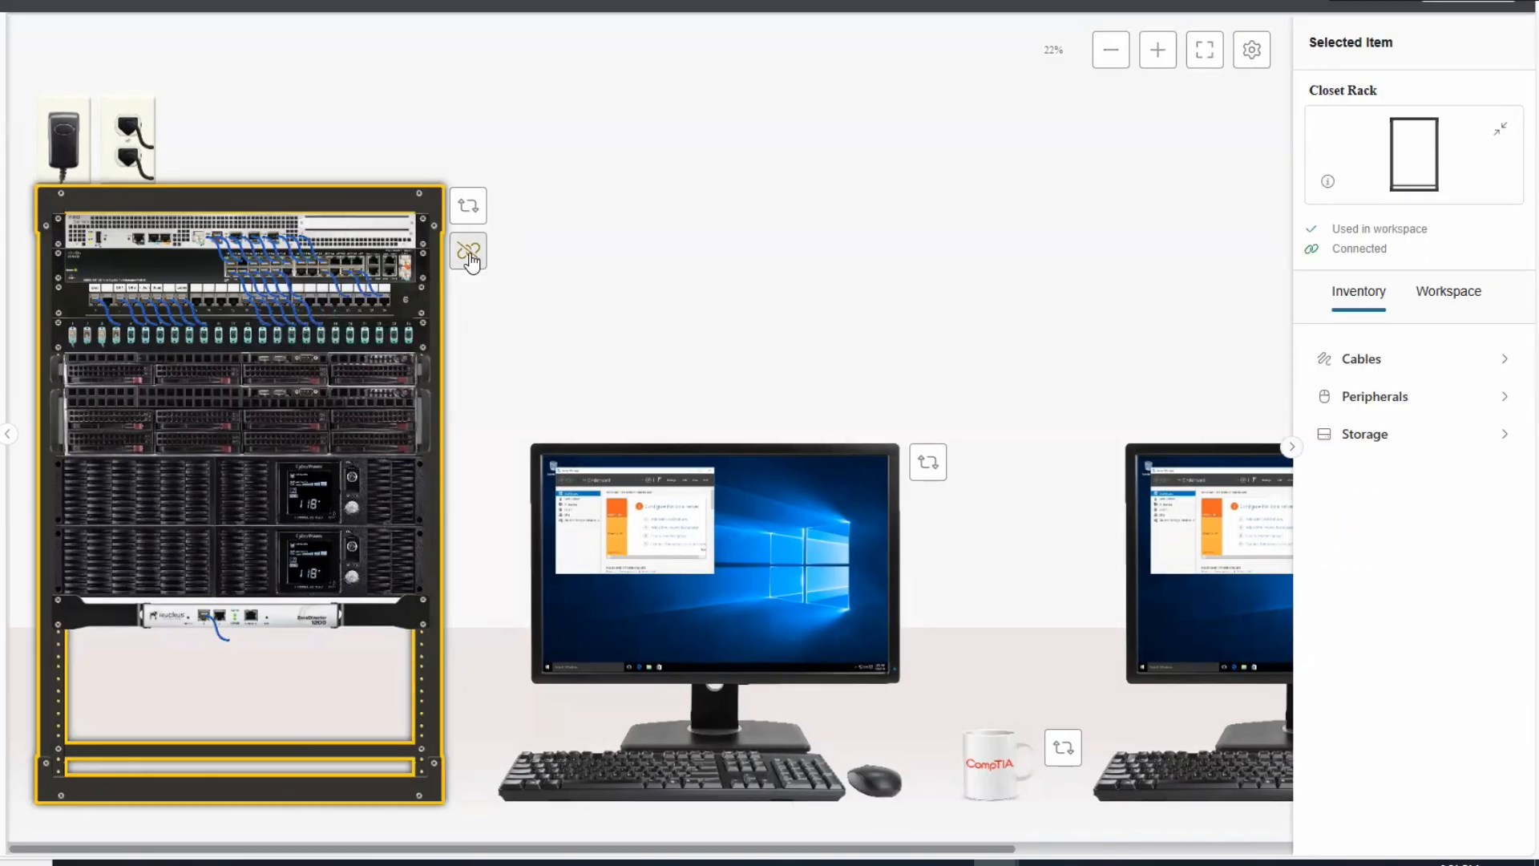
{"action": "left_click", "coordinate": [410, 346]}
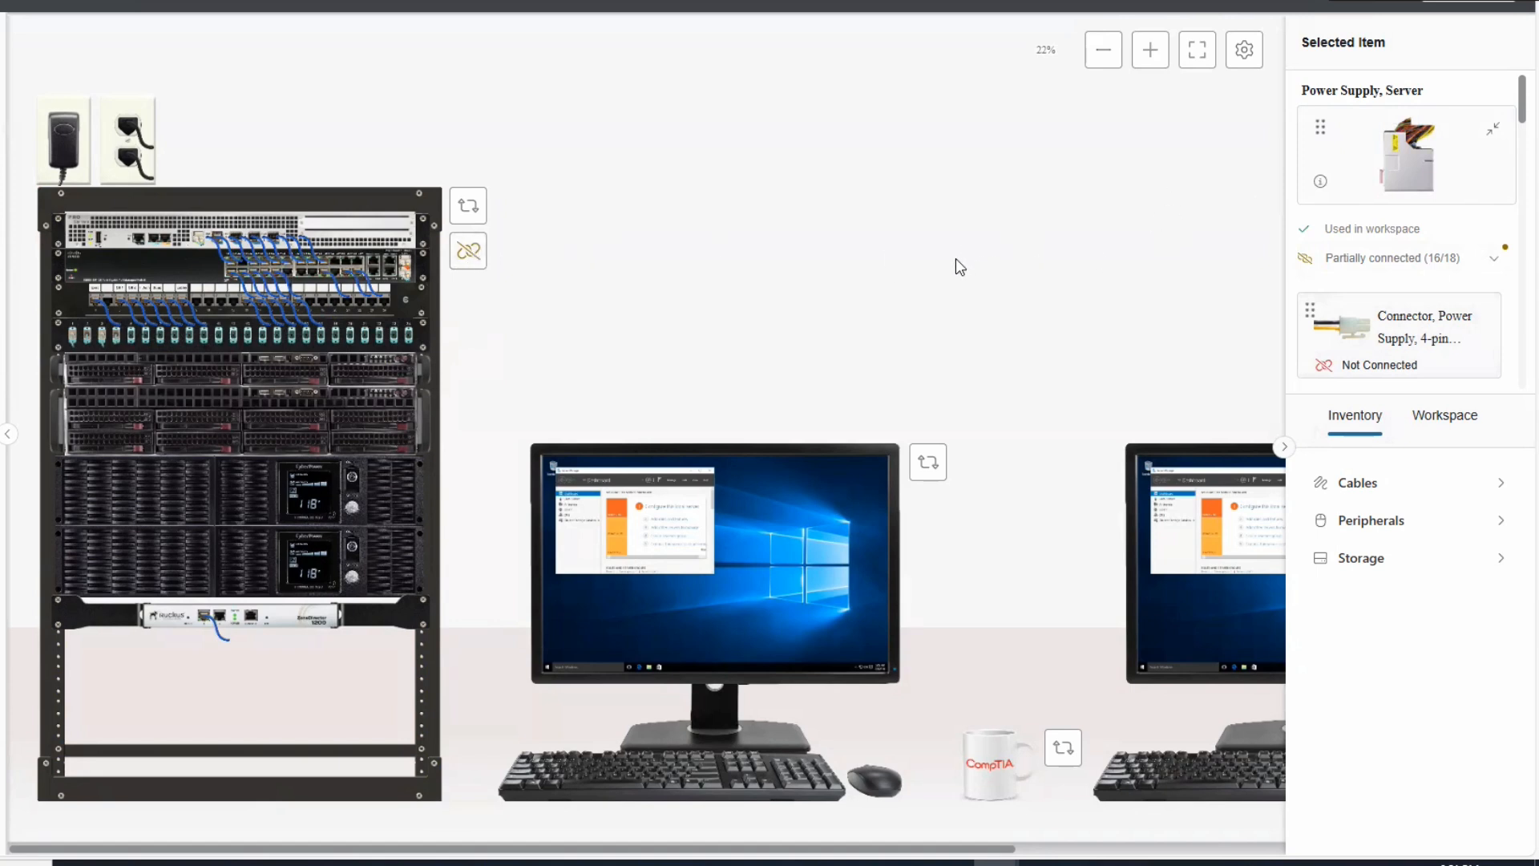
{"action": "left_click", "coordinate": [473, 215]}
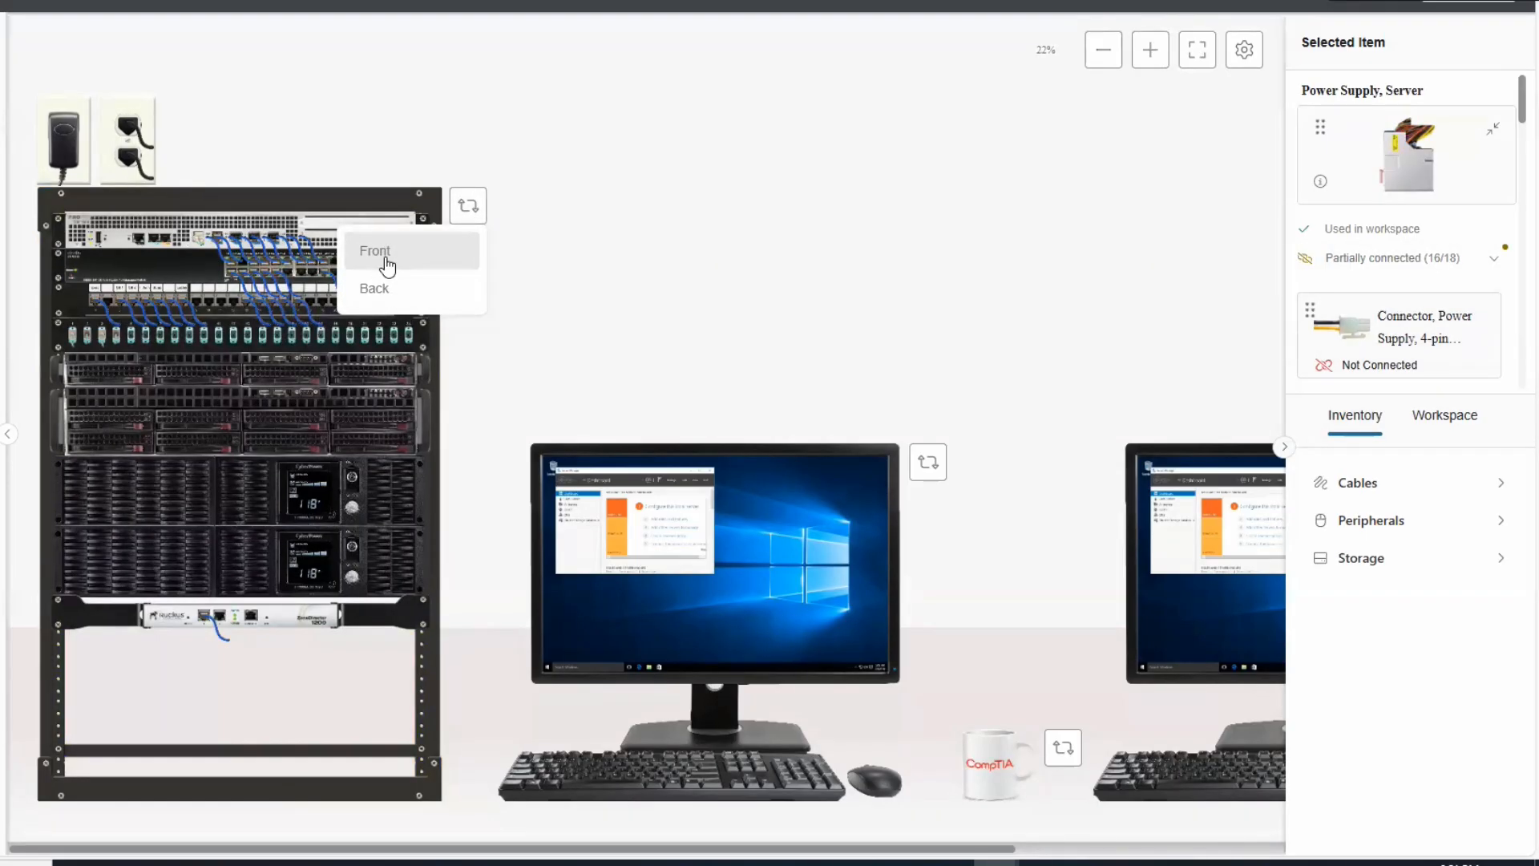
{"action": "left_click", "coordinate": [694, 230]}
{"action": "left_click", "coordinate": [469, 255]}
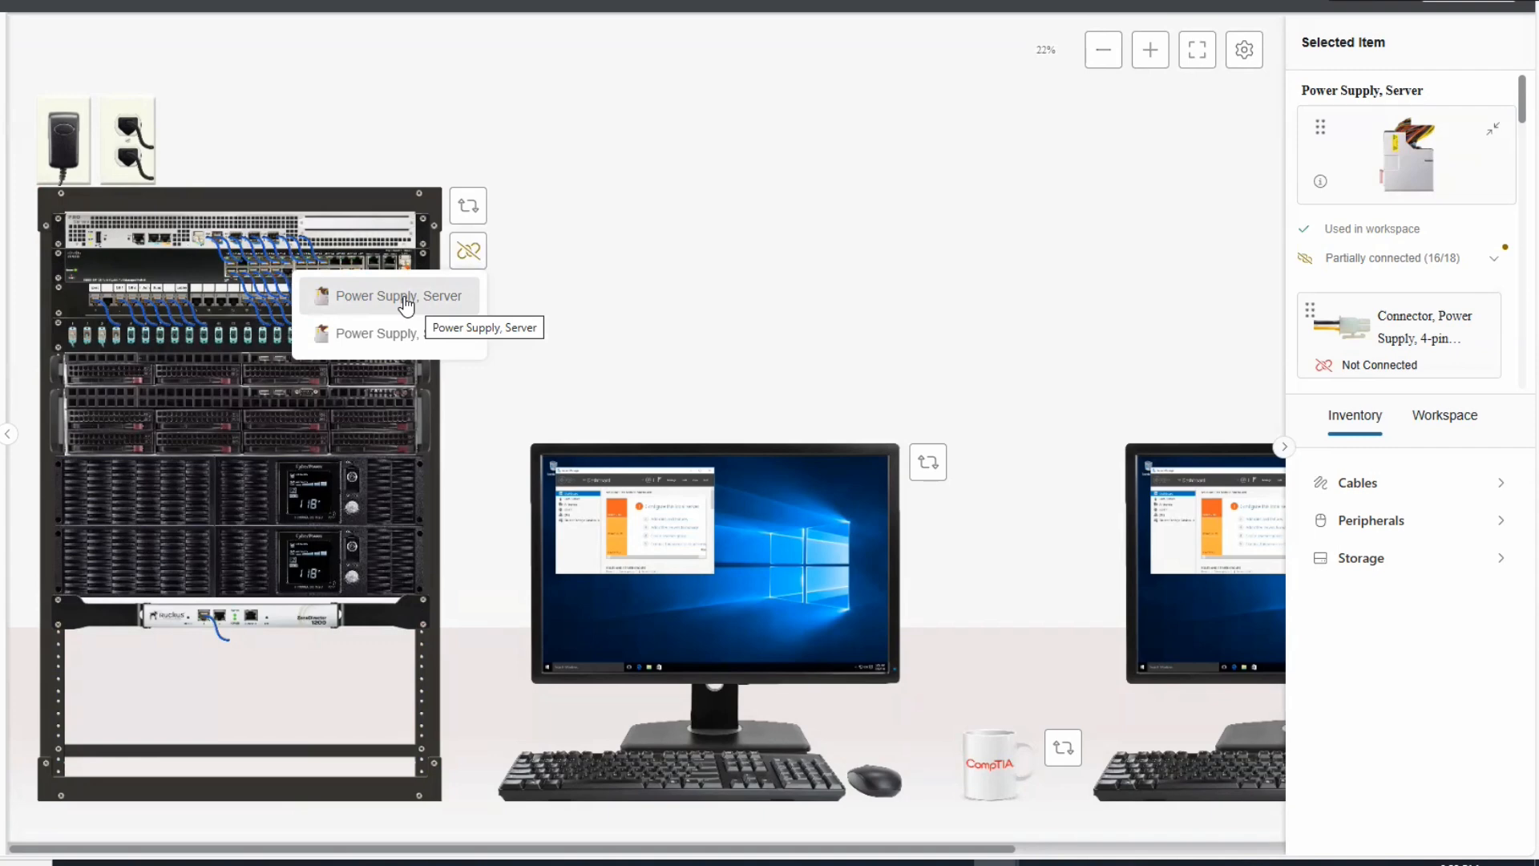
{"action": "left_click", "coordinate": [8, 434]}
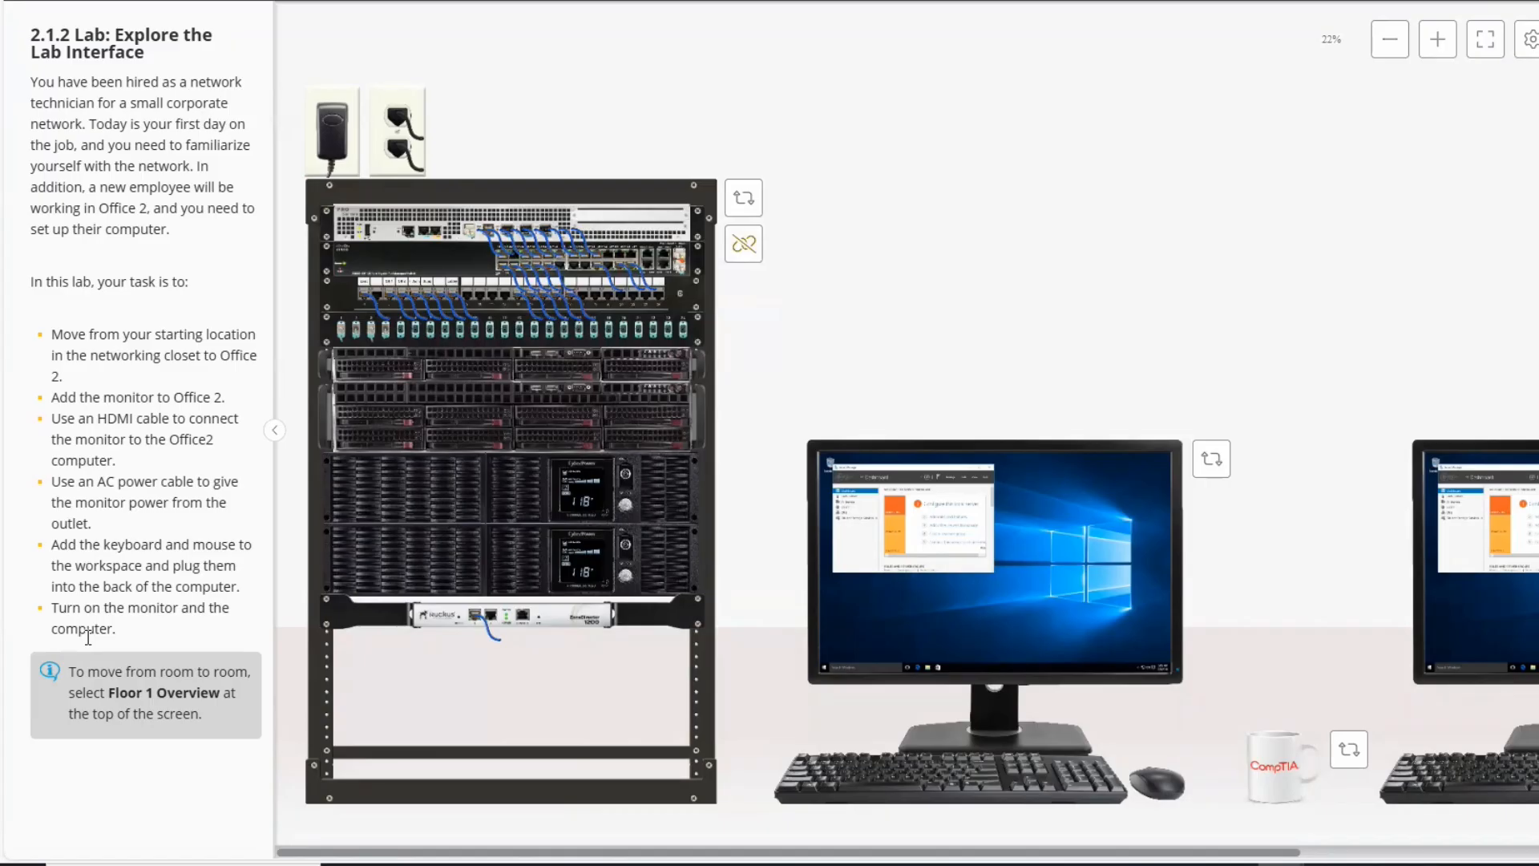
List the rack's partially connected items to show the Power Supply, Server (16/18) details.
{"action": "left_click", "coordinate": [749, 252]}
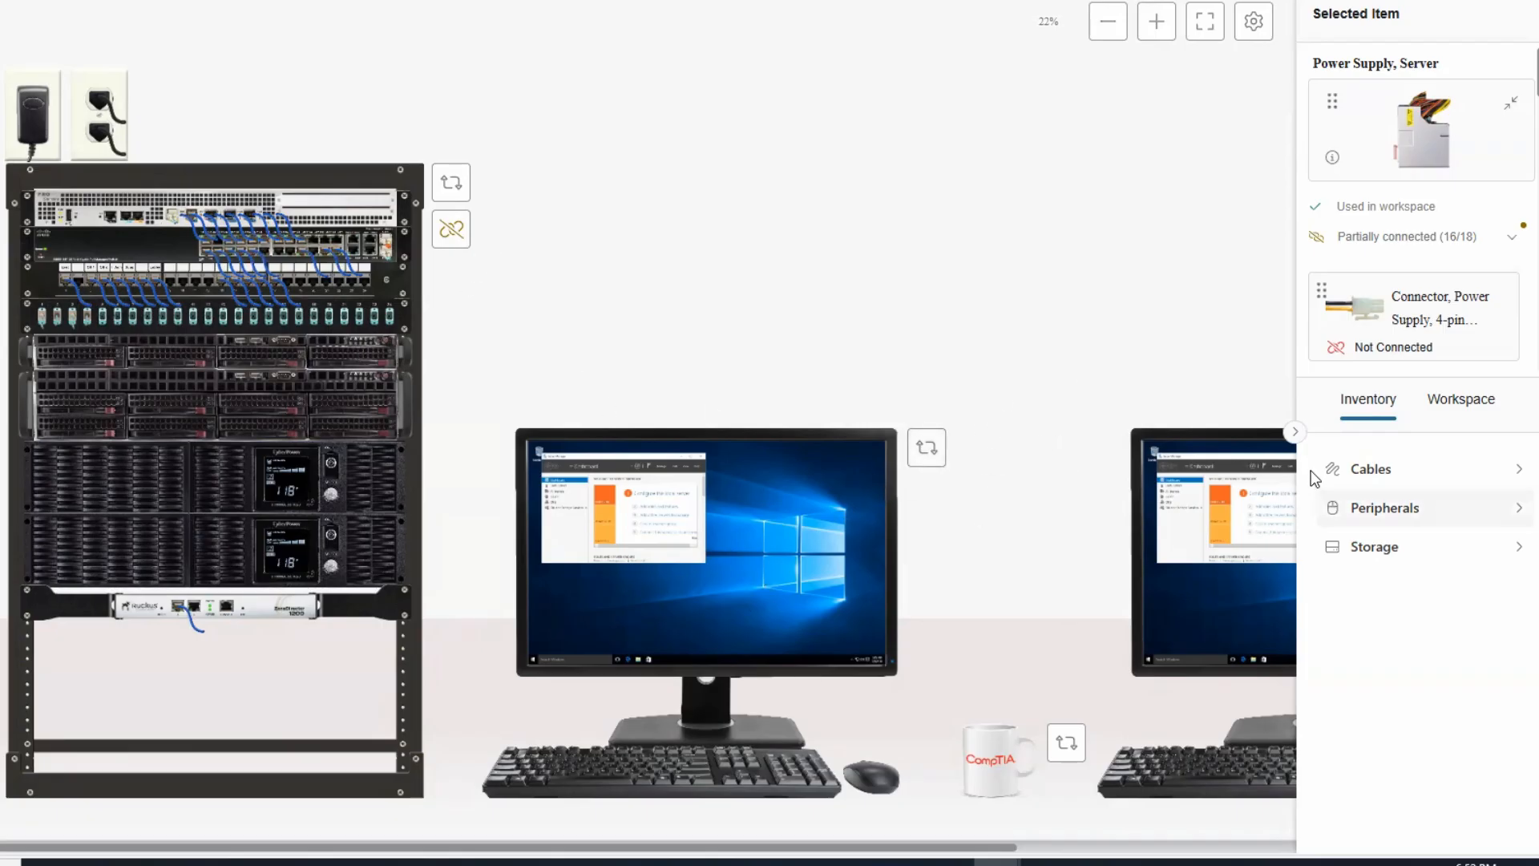
Switch the monitor to its Overview view and inspect the CorpData server in the rack.
{"action": "left_click", "coordinate": [928, 451]}
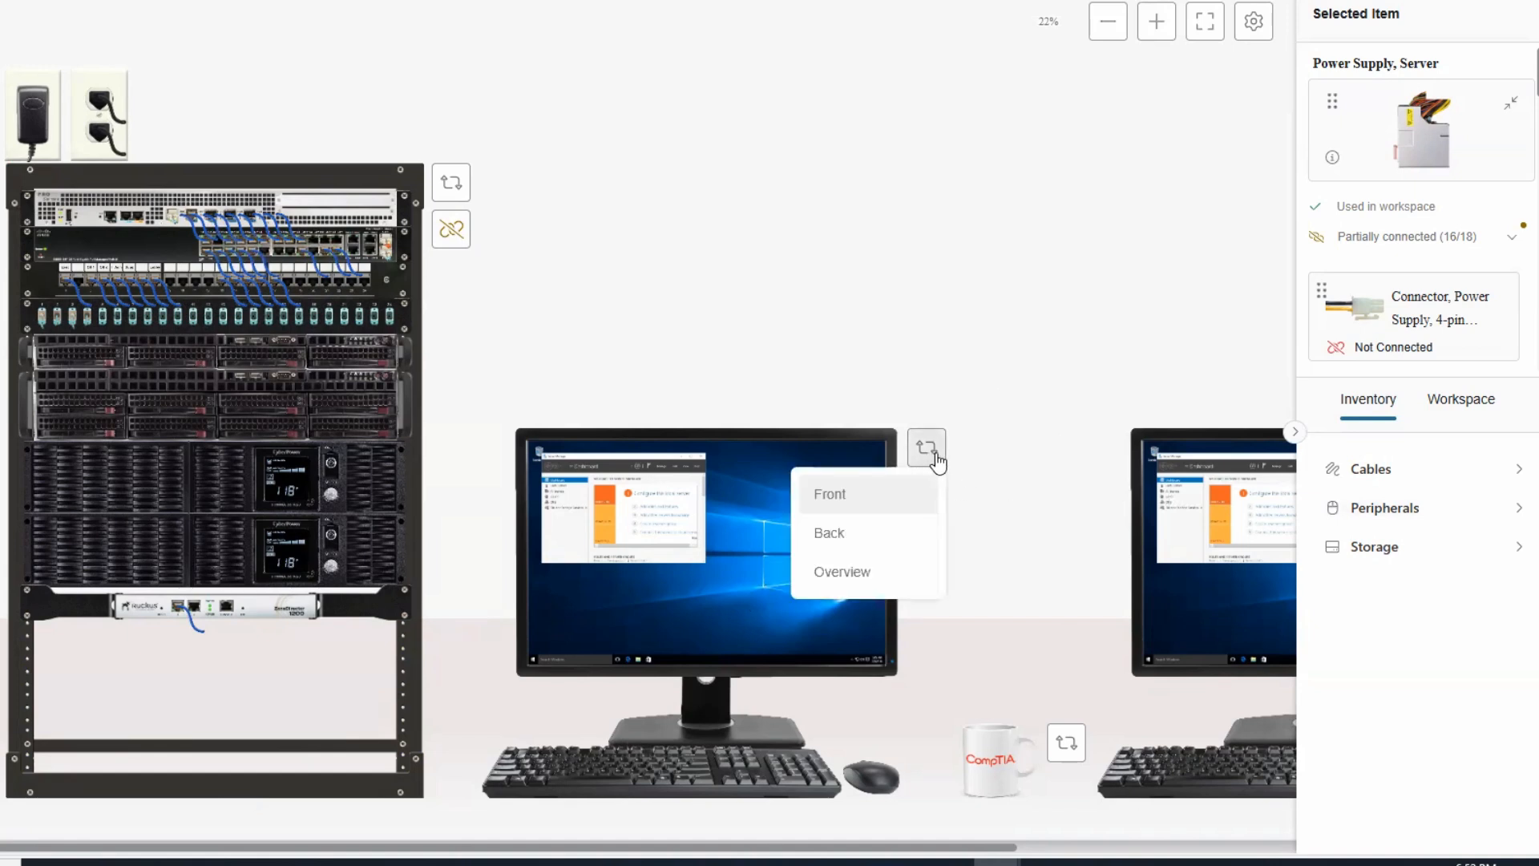
{"action": "left_click", "coordinate": [856, 570]}
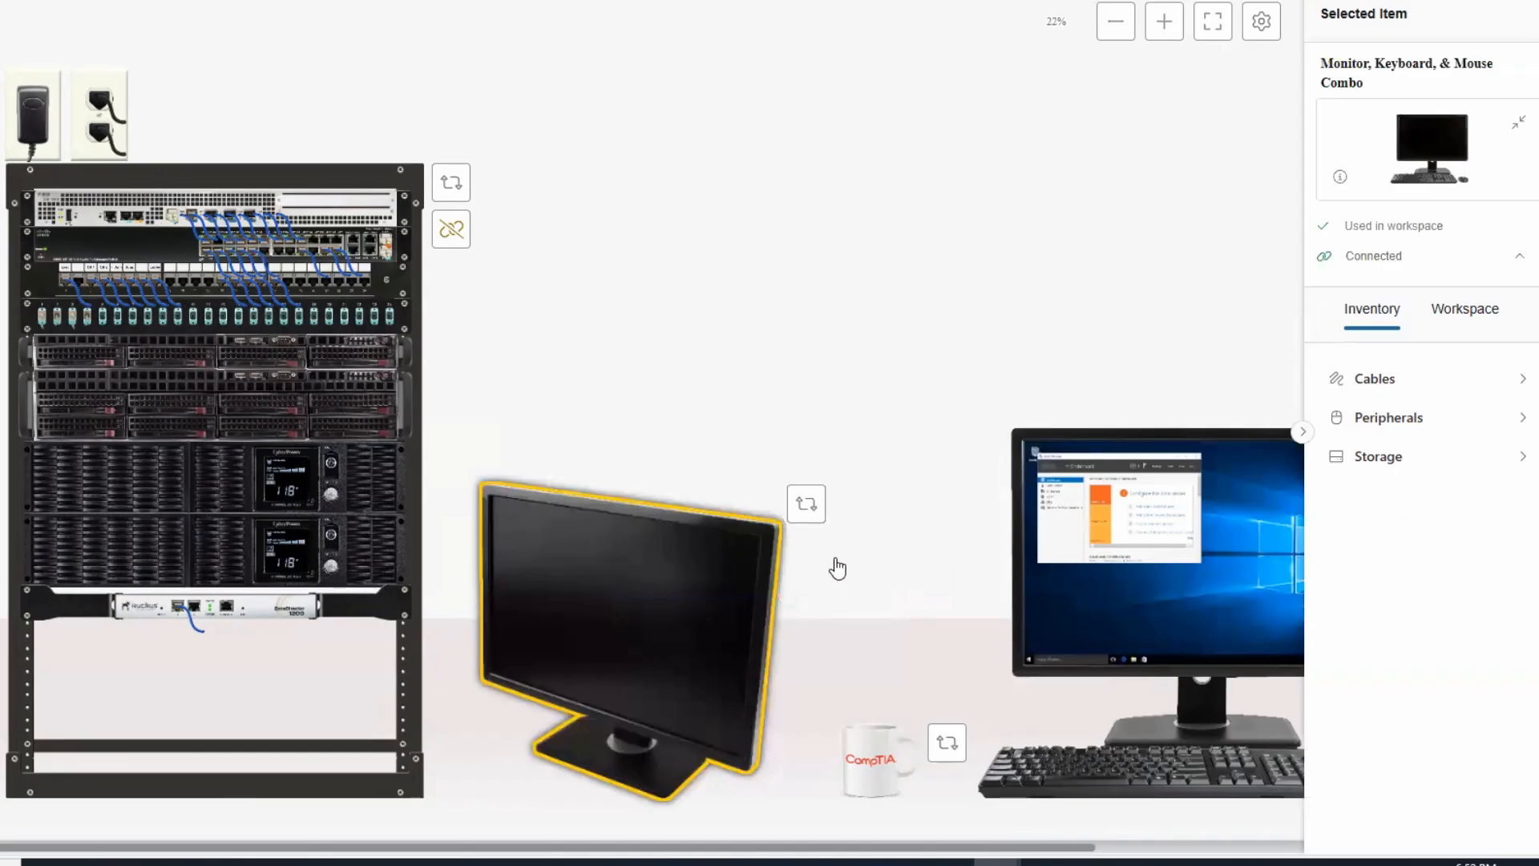
{"action": "left_click", "coordinate": [807, 506]}
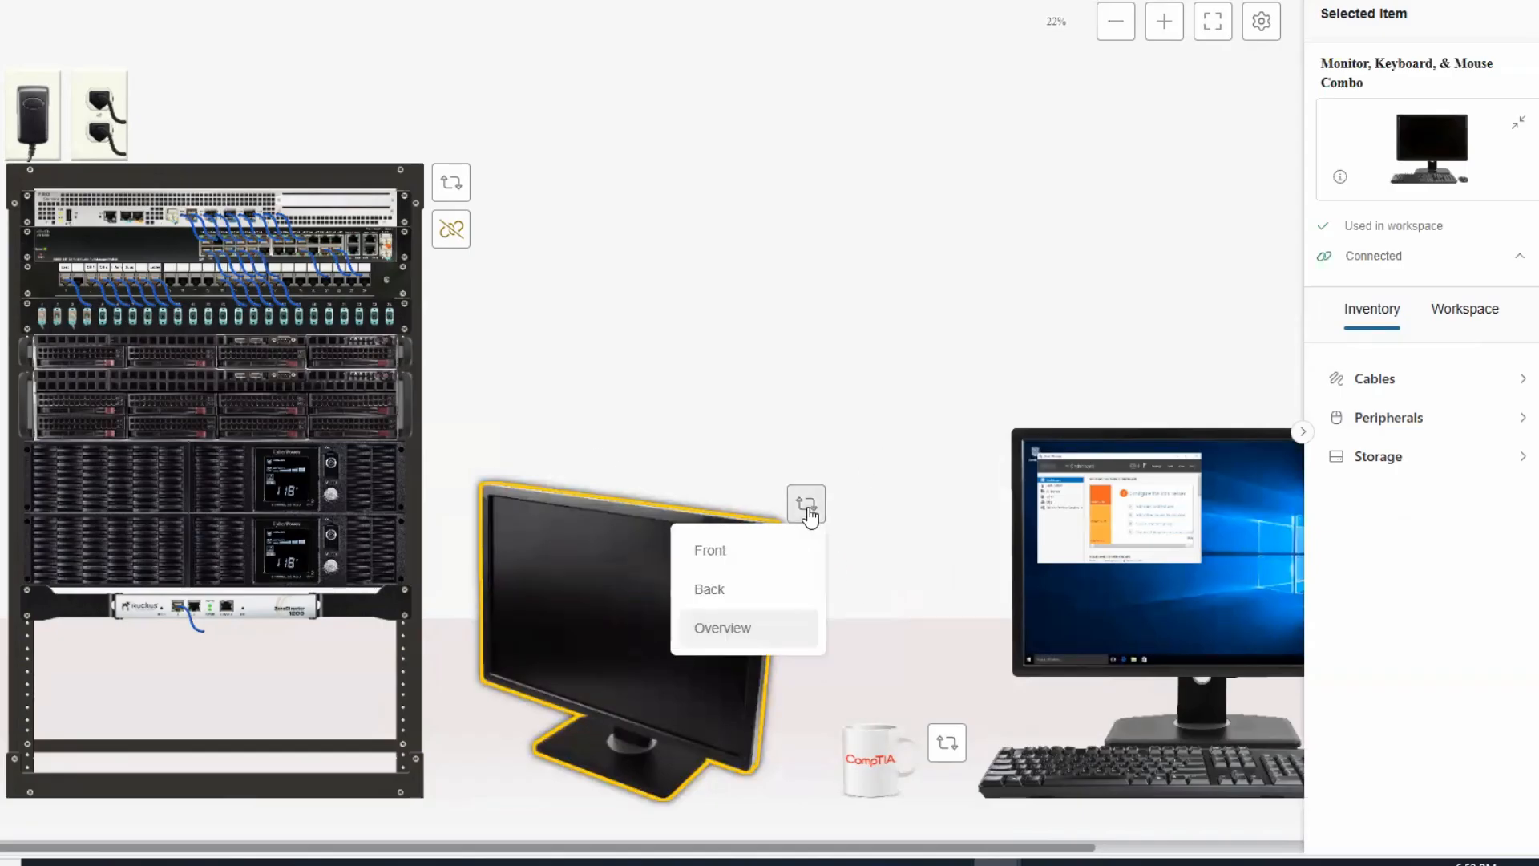
{"action": "left_click", "coordinate": [943, 292]}
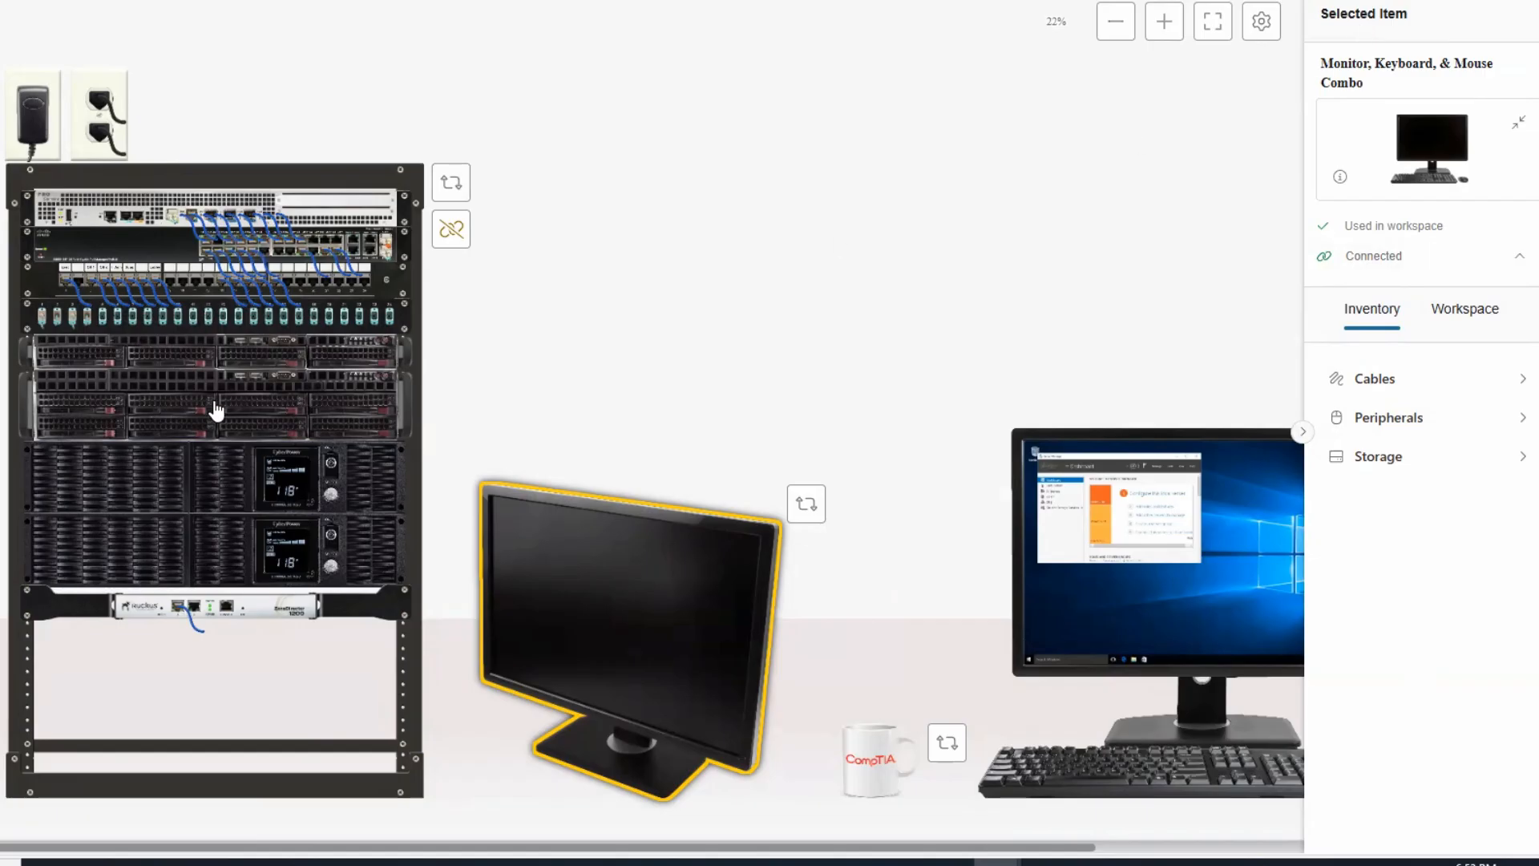
{"action": "left_click", "coordinate": [217, 409]}
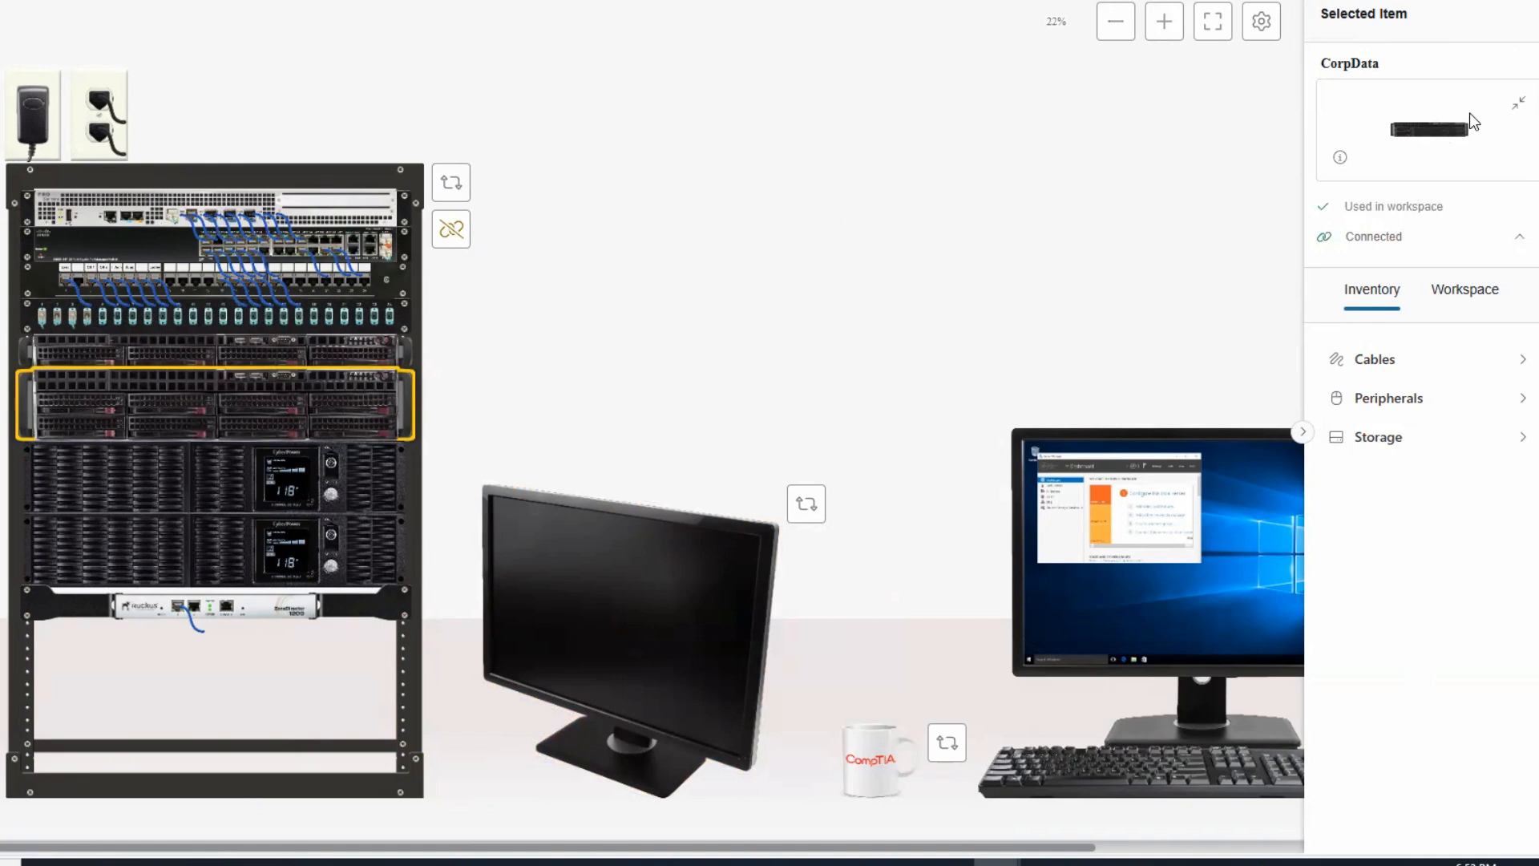
Inspect the router at the top of the rack and collapse its preview image.
{"action": "left_click", "coordinate": [206, 220]}
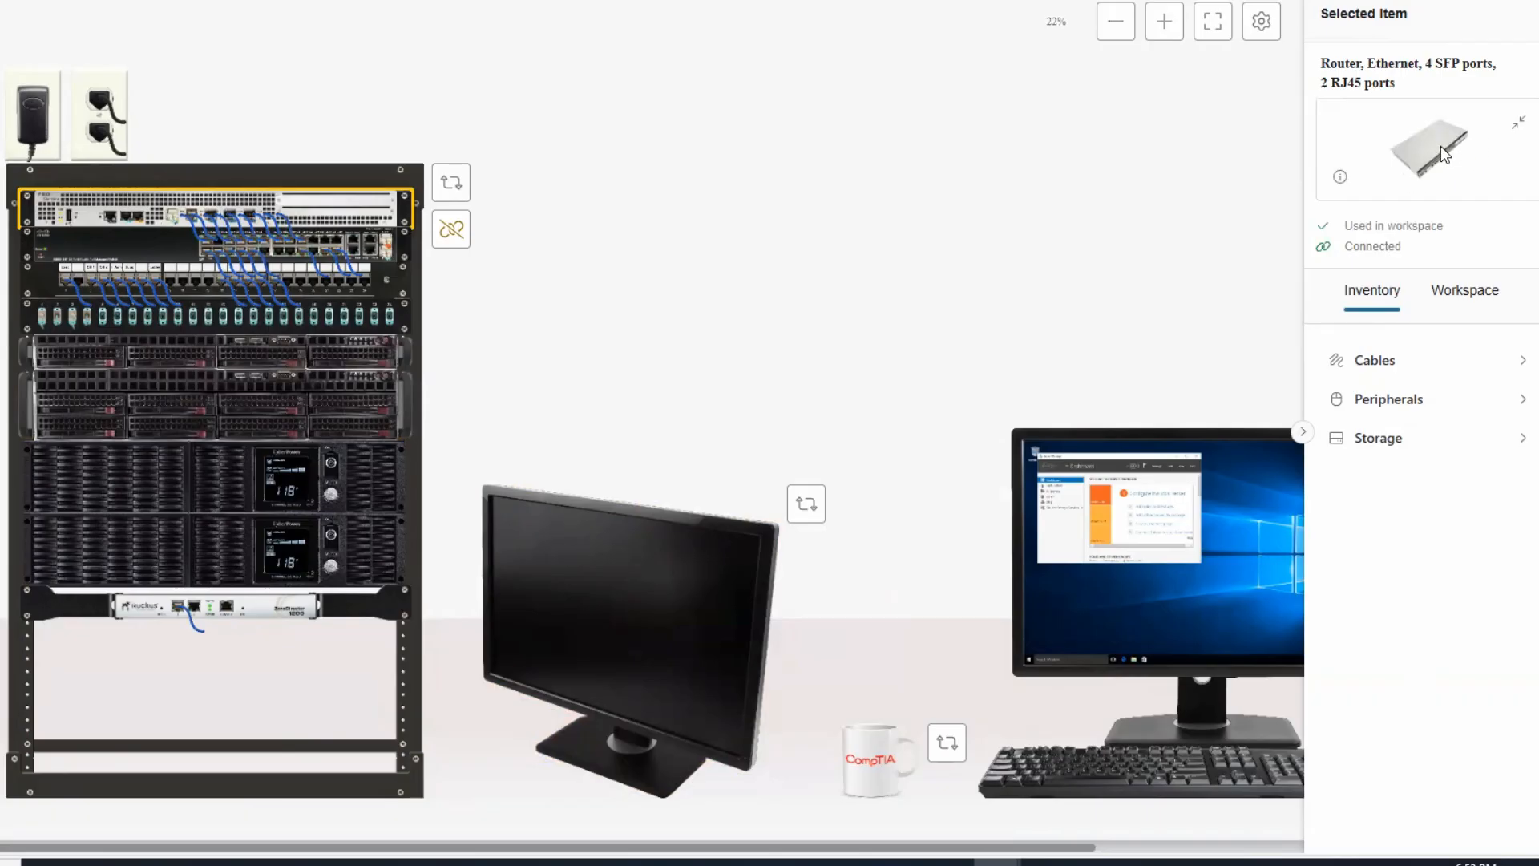
{"action": "left_click", "coordinate": [1519, 126]}
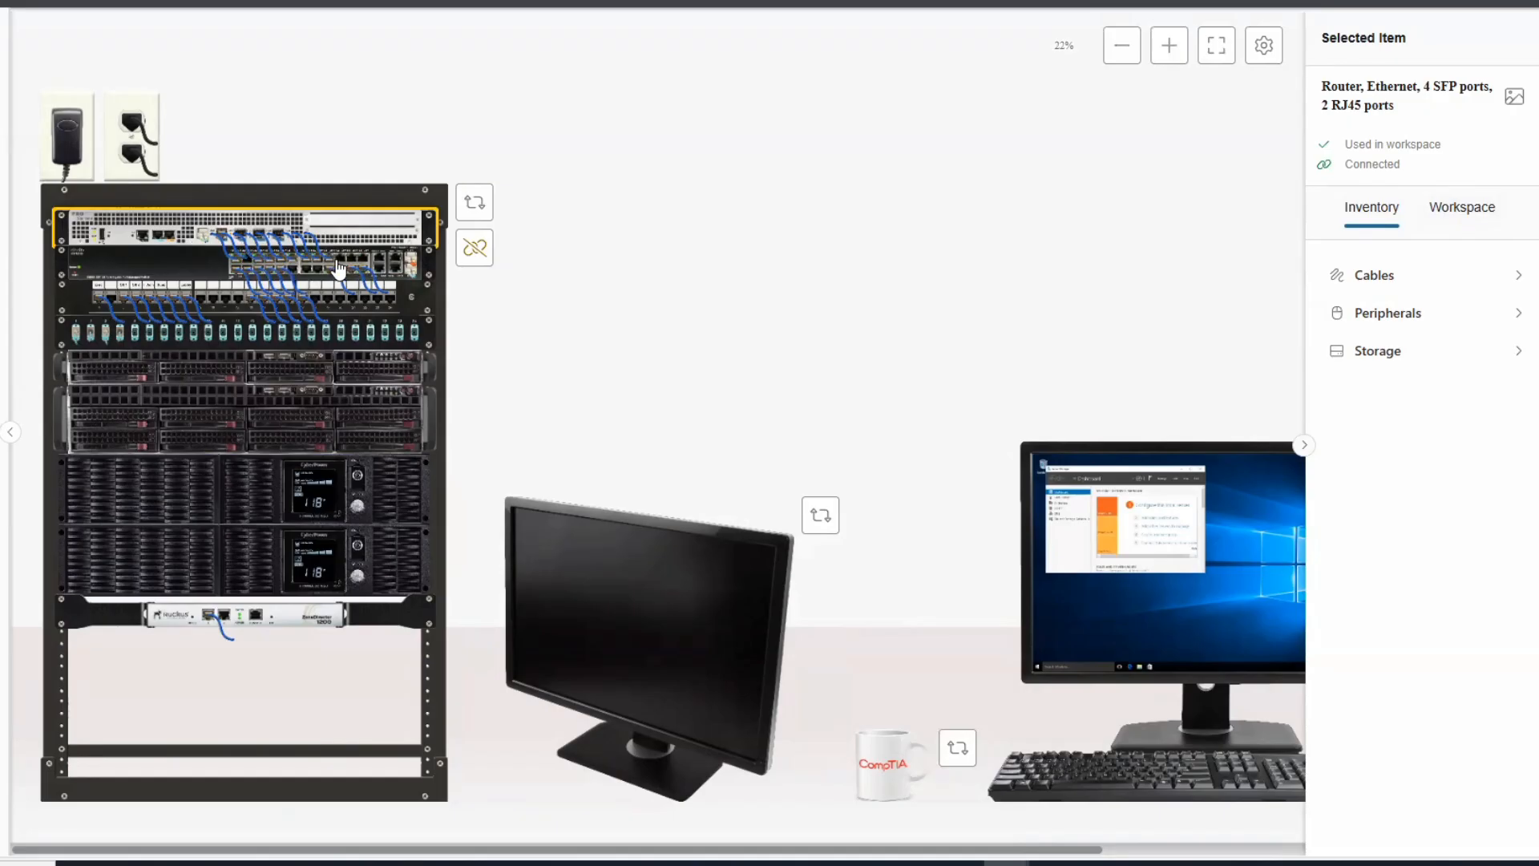
Inspect the rack's Cat6a cable, Ethernet switch and fiber patch panel, then list workspace items.
{"action": "left_click", "coordinate": [608, 266]}
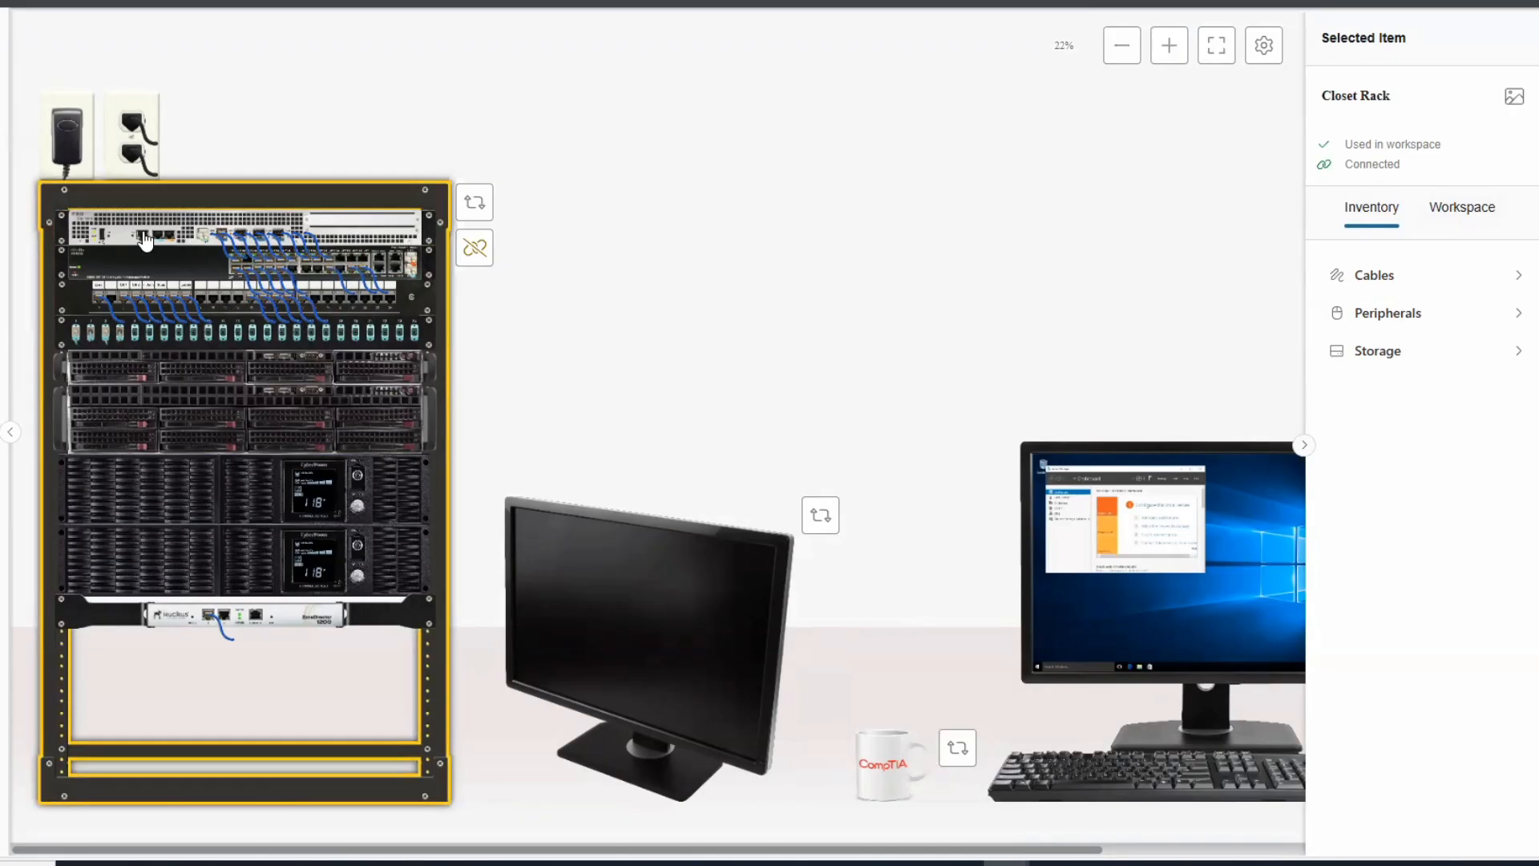
{"action": "left_click", "coordinate": [147, 239]}
{"action": "left_click", "coordinate": [357, 272]}
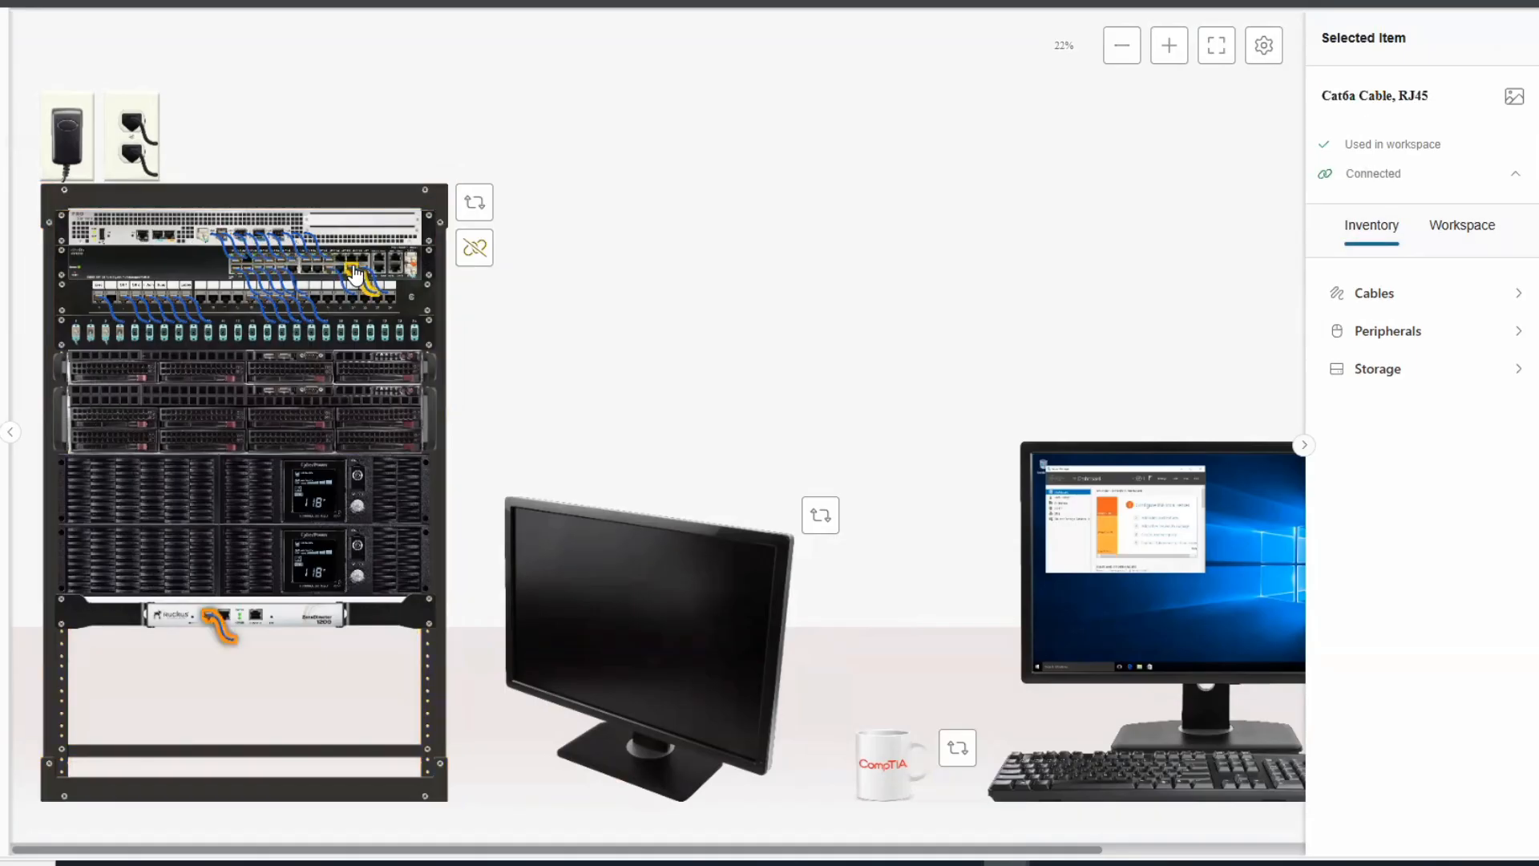
{"action": "left_click", "coordinate": [359, 264]}
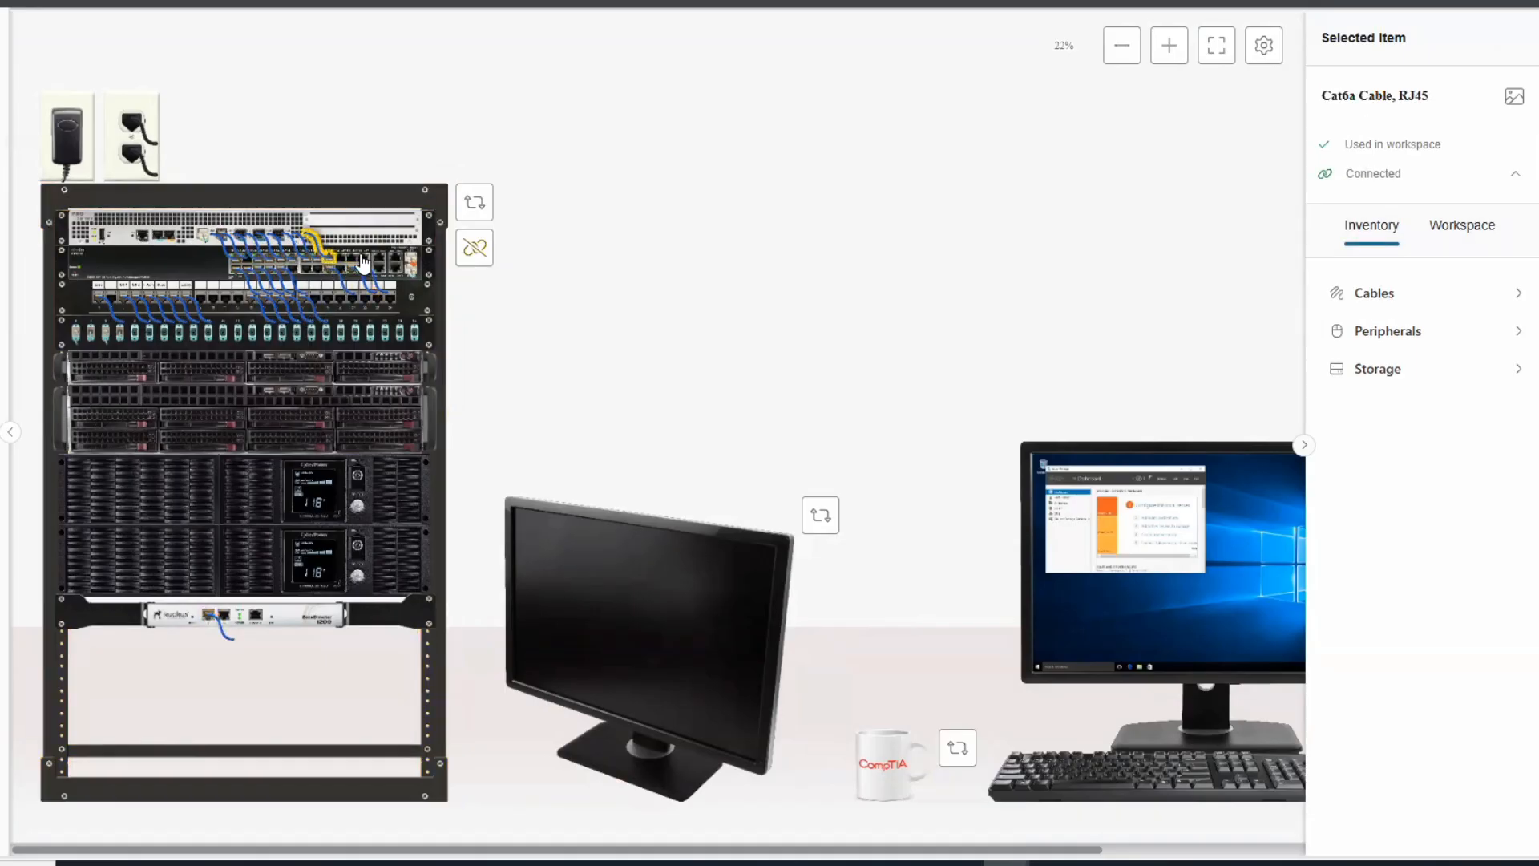
{"action": "left_click", "coordinate": [362, 263]}
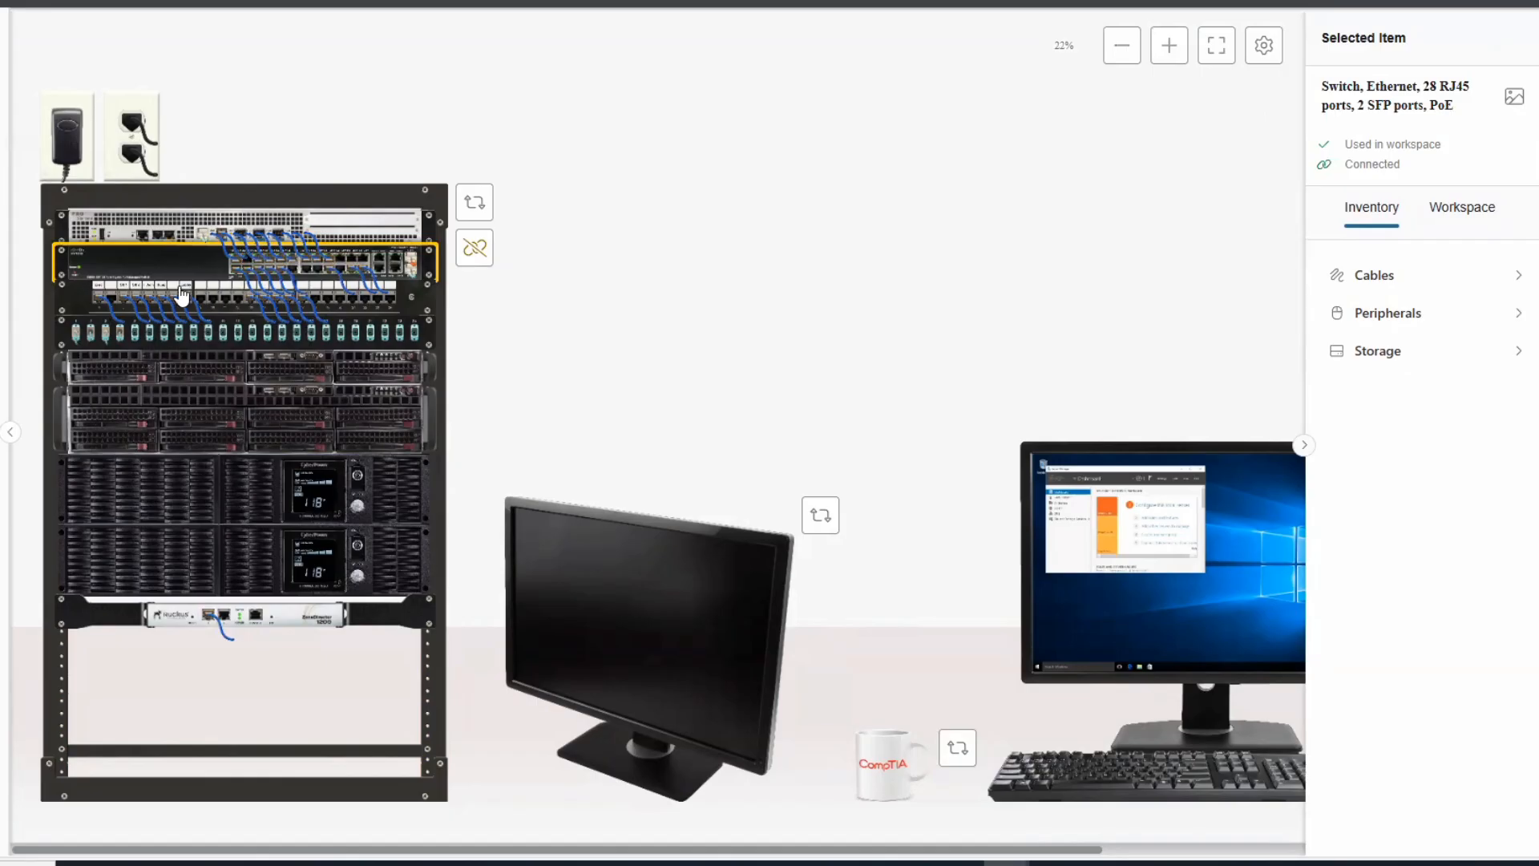
{"action": "left_click", "coordinate": [163, 335]}
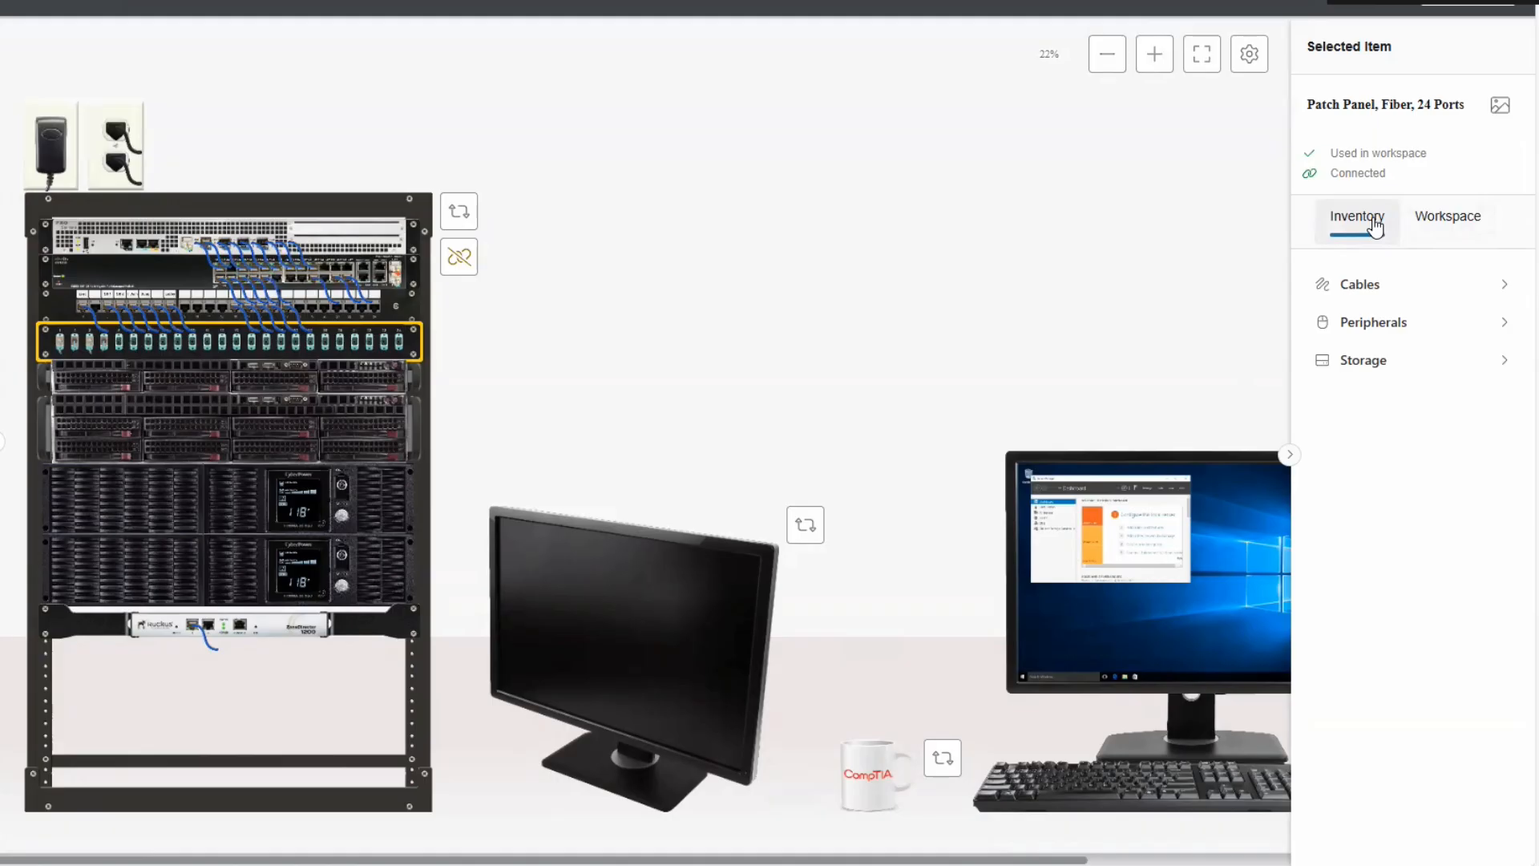
{"action": "left_click", "coordinate": [1465, 227]}
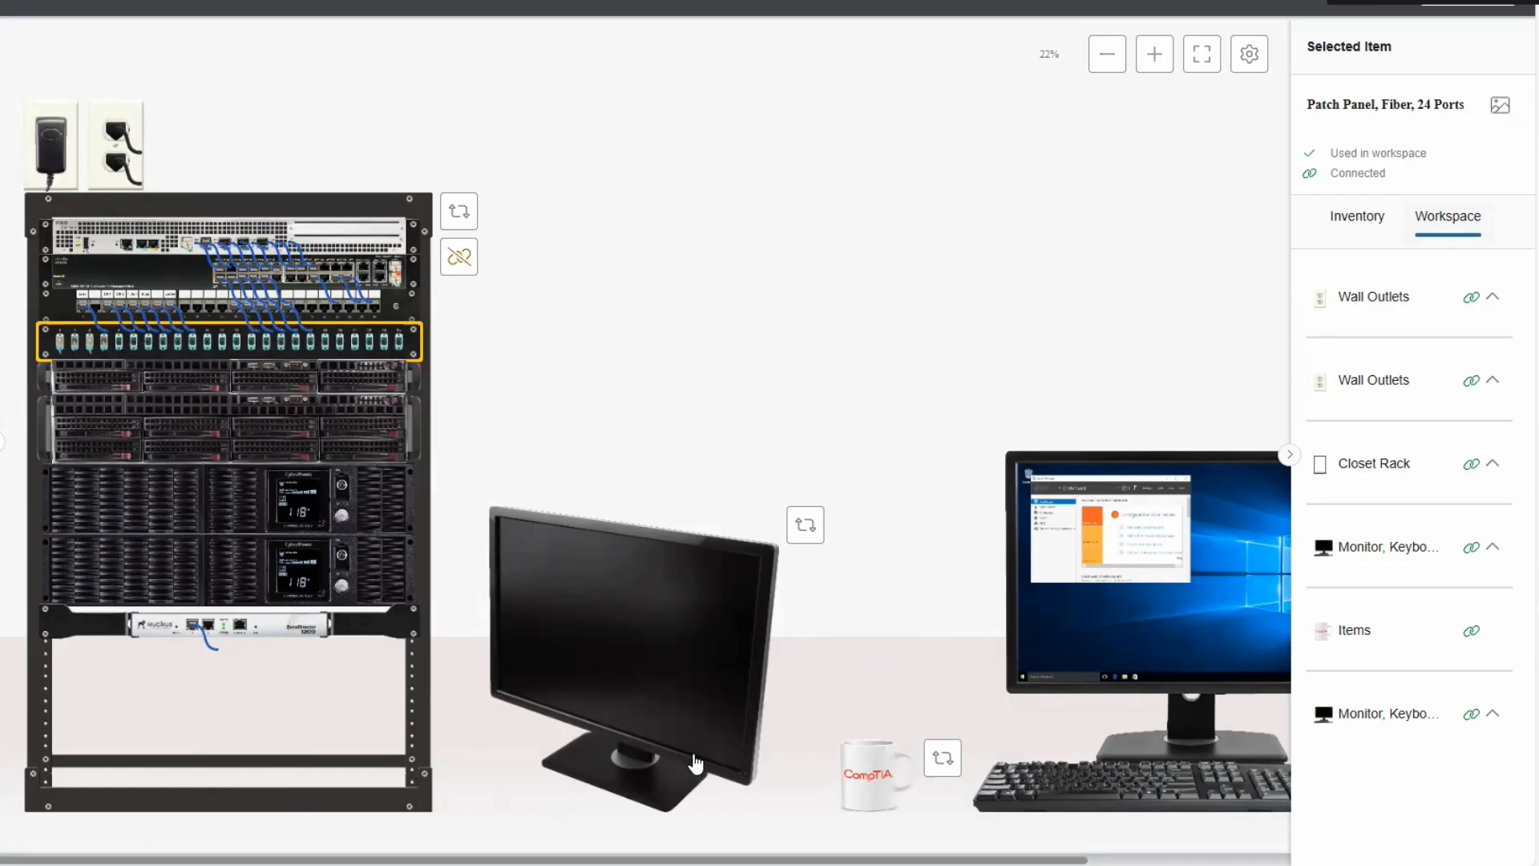
Turn the monitor to face Front, then hide and reopen the side panel to check Inventory.
{"action": "left_click", "coordinate": [809, 525]}
{"action": "left_click", "coordinate": [727, 571]}
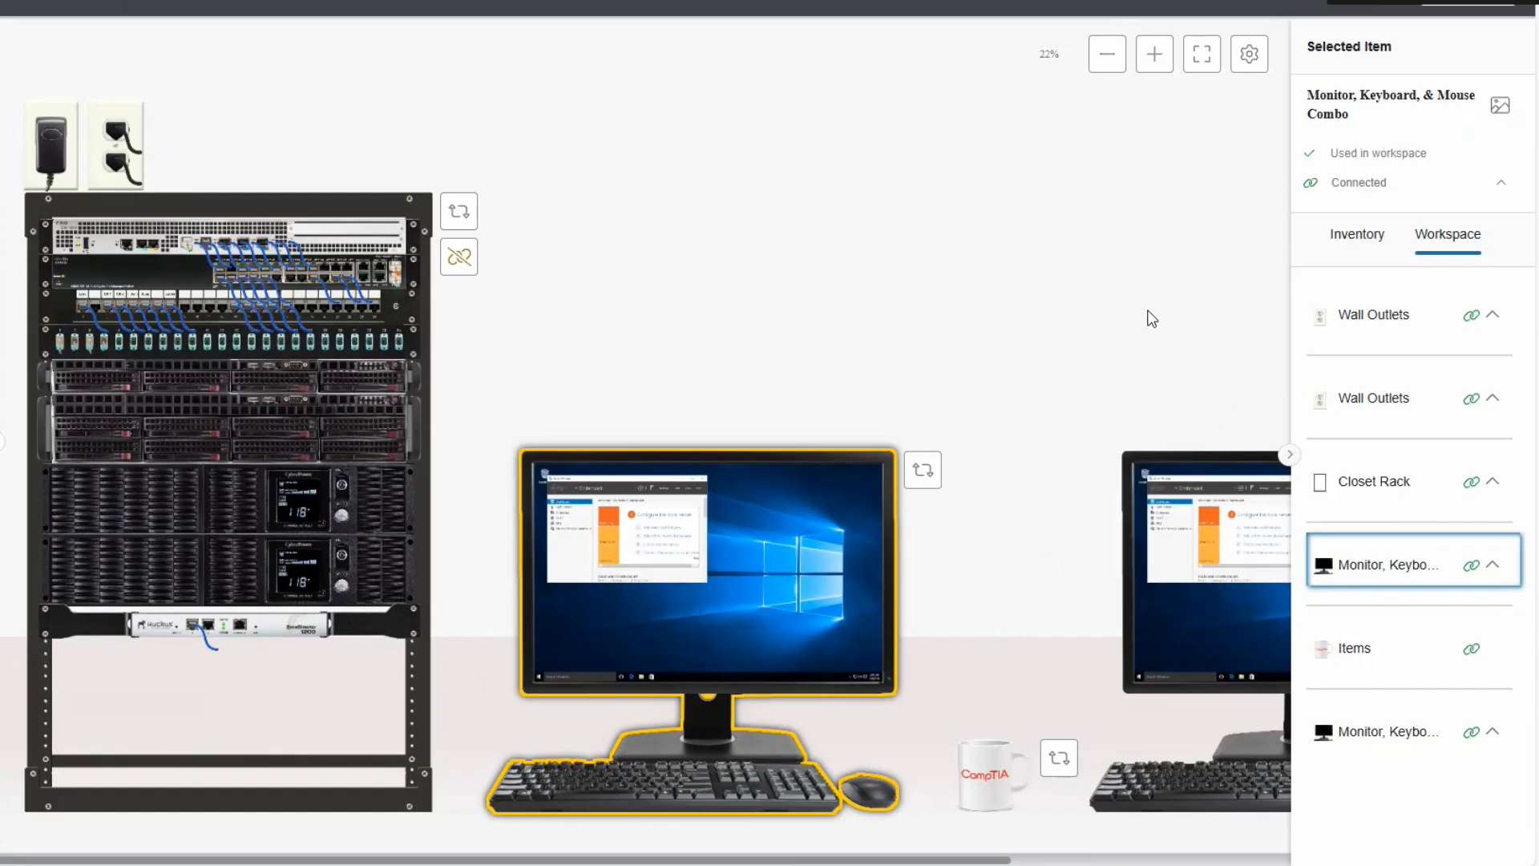
{"action": "left_click", "coordinate": [1290, 455]}
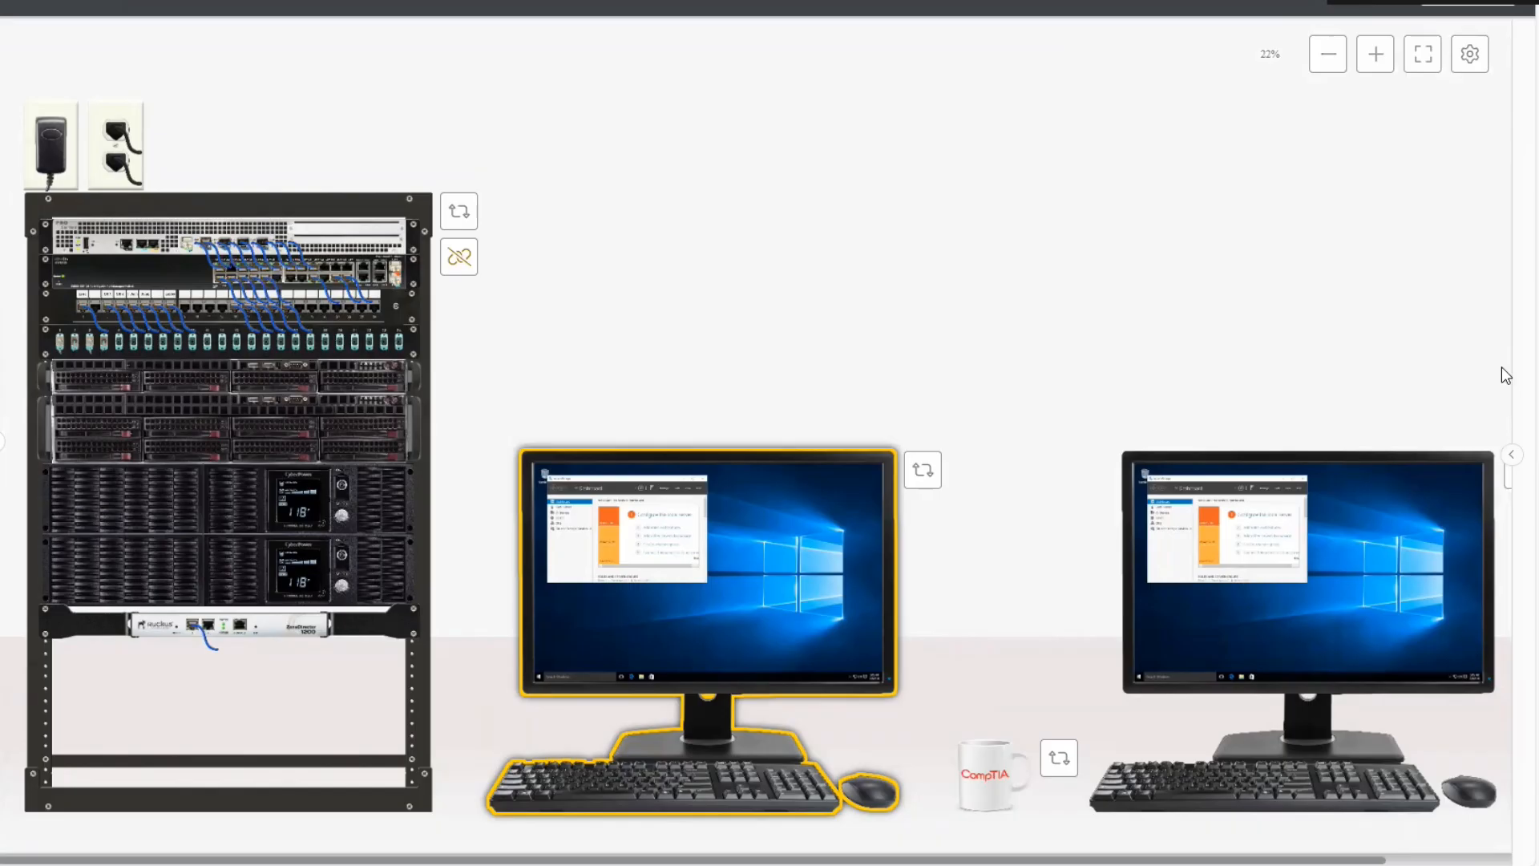
{"action": "left_click", "coordinate": [1512, 457]}
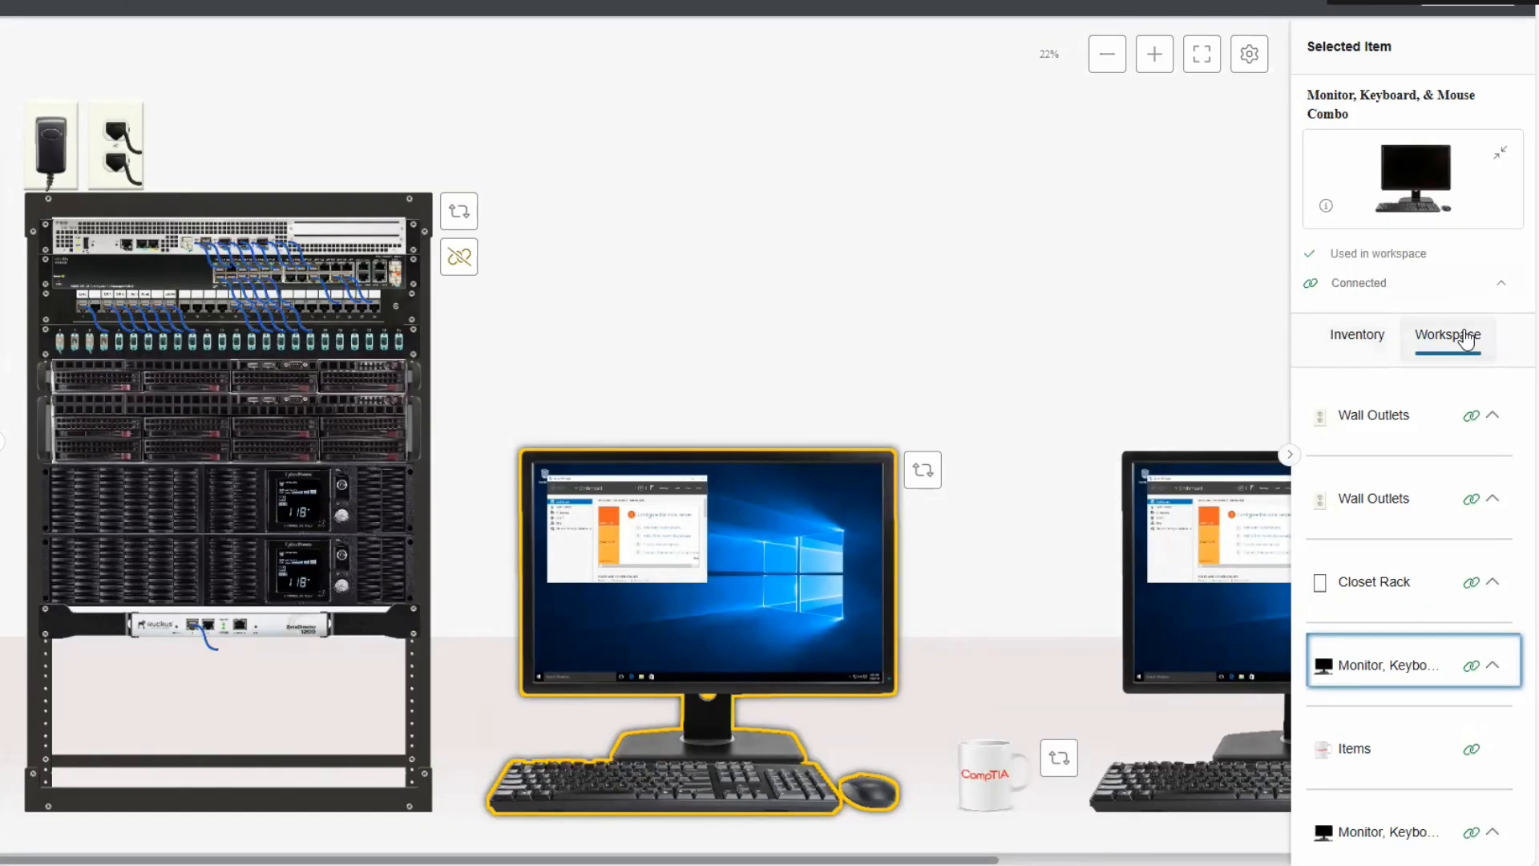
{"action": "left_click", "coordinate": [1363, 342]}
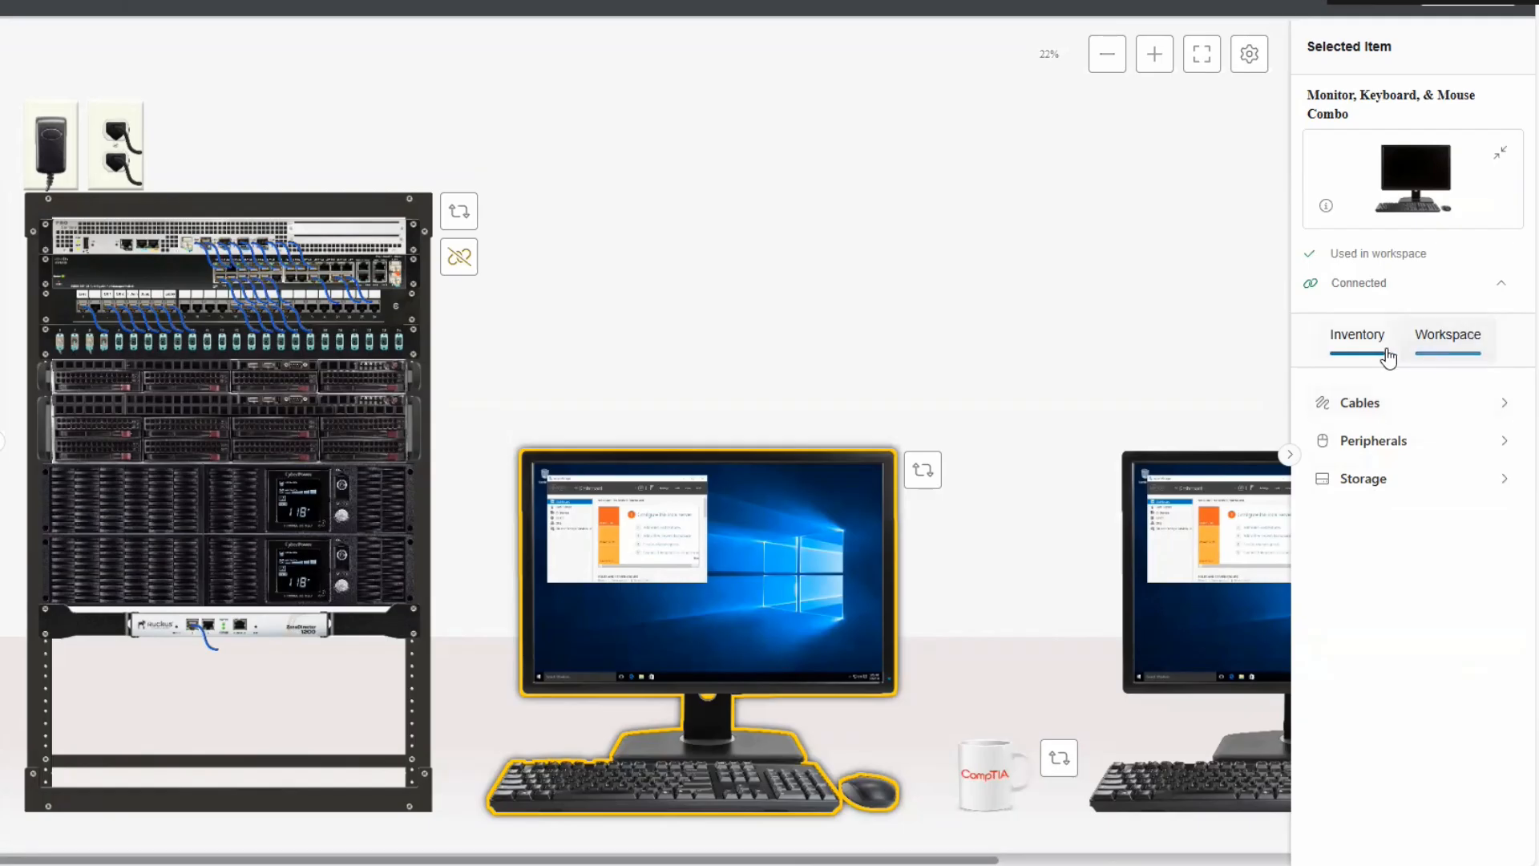
{"action": "left_click", "coordinate": [1289, 457]}
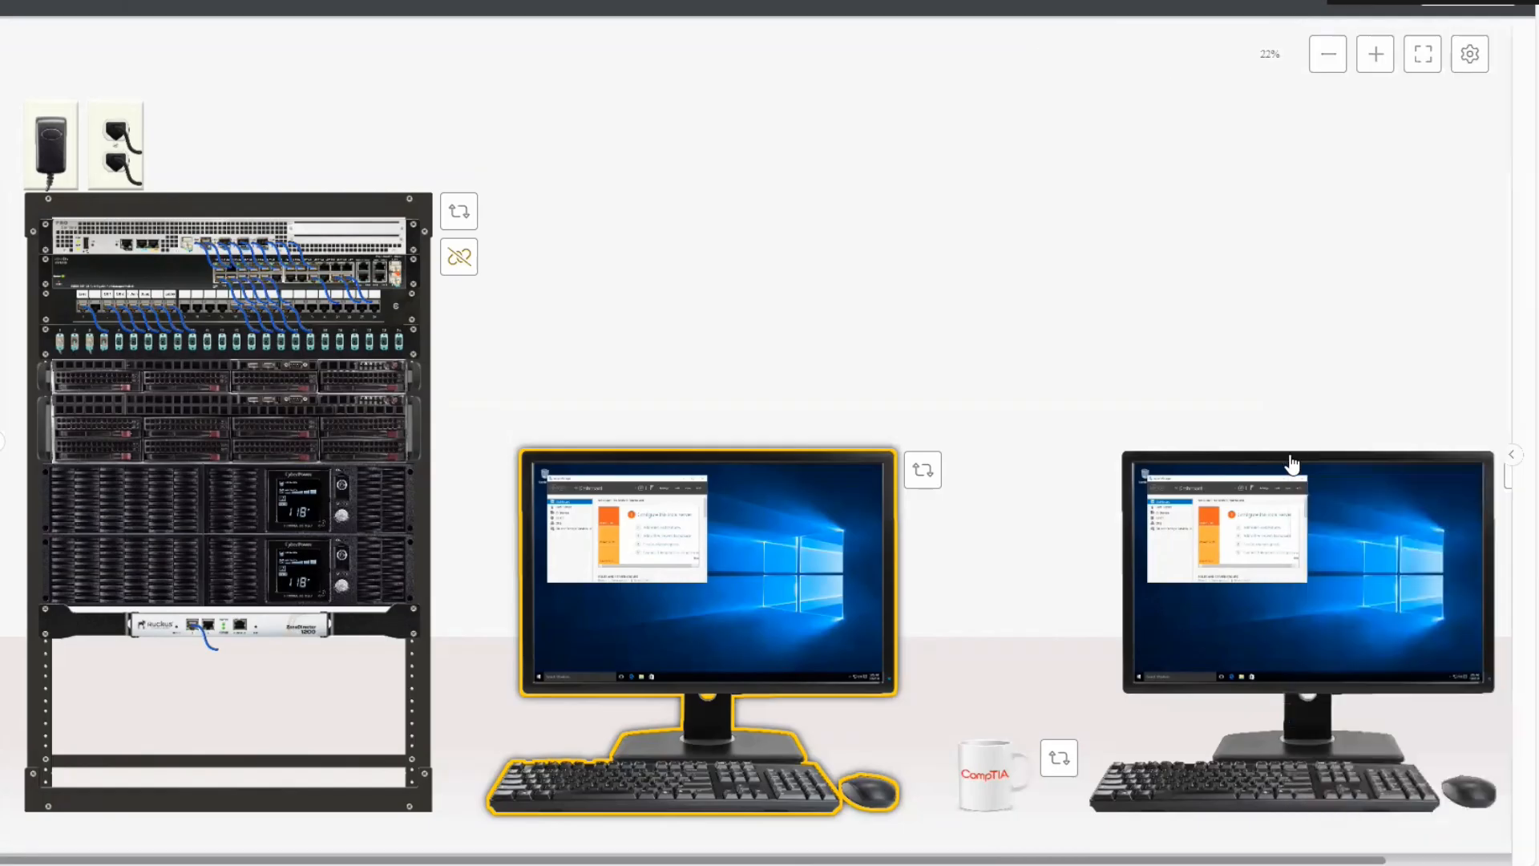
Reopen the right side panel beside the networking-closet workspace.
{"action": "left_click", "coordinate": [1511, 458]}
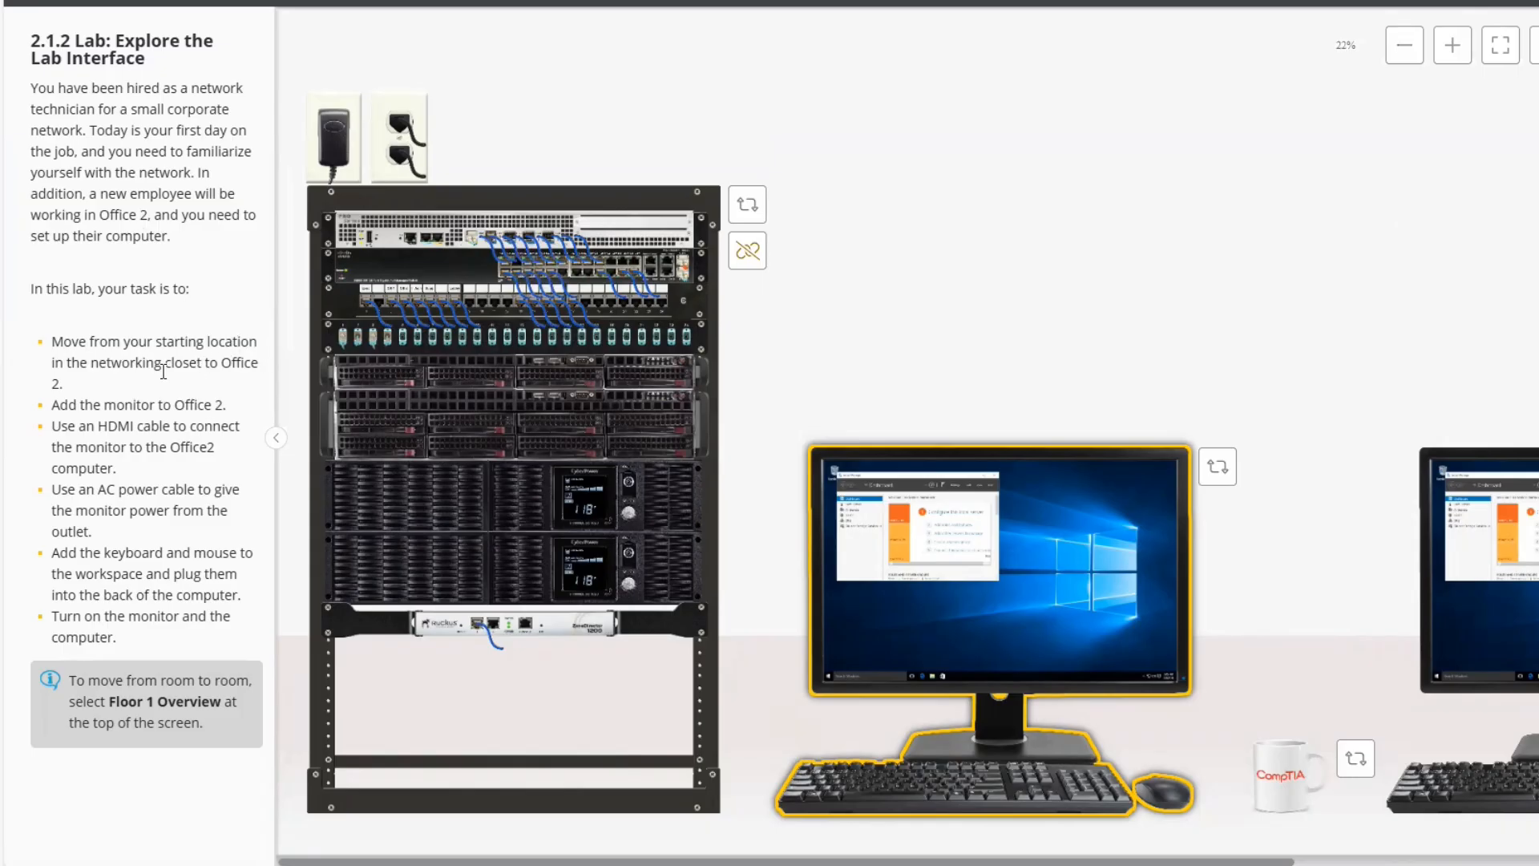
Select and copy 'networking closet' from the Office 2 task text, then clear the selection.
{"action": "left_click_drag", "start_coordinate": [100, 362], "coordinate": [203, 362]}
{"action": "key", "text": "ctrl+c"}
{"action": "left_click", "coordinate": [94, 360]}
{"action": "left_click_drag", "start_coordinate": [94, 360], "coordinate": [206, 364]}
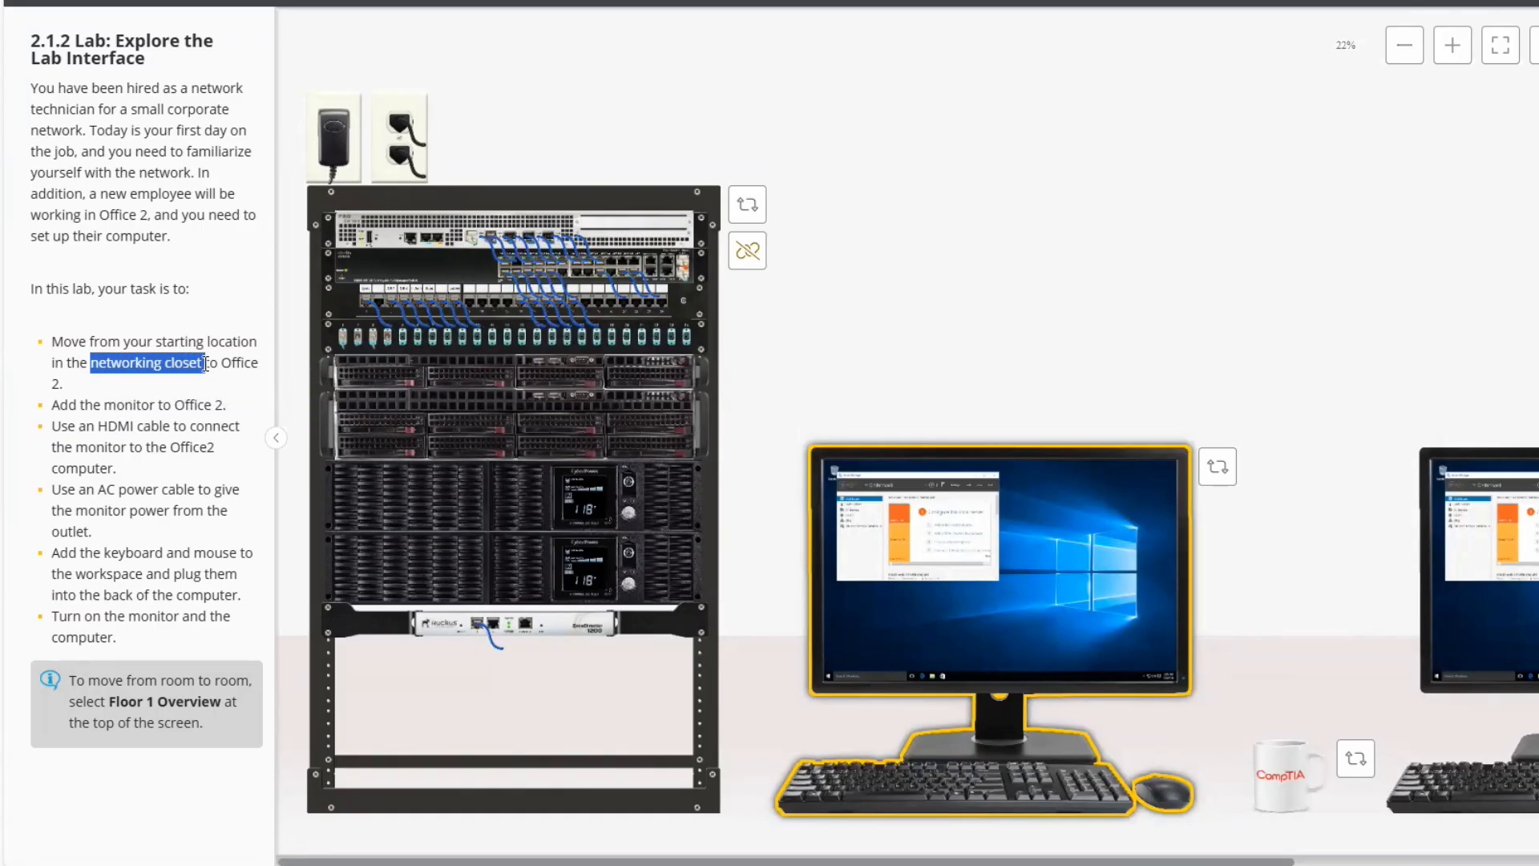
{"action": "key", "text": "ctrl+c"}
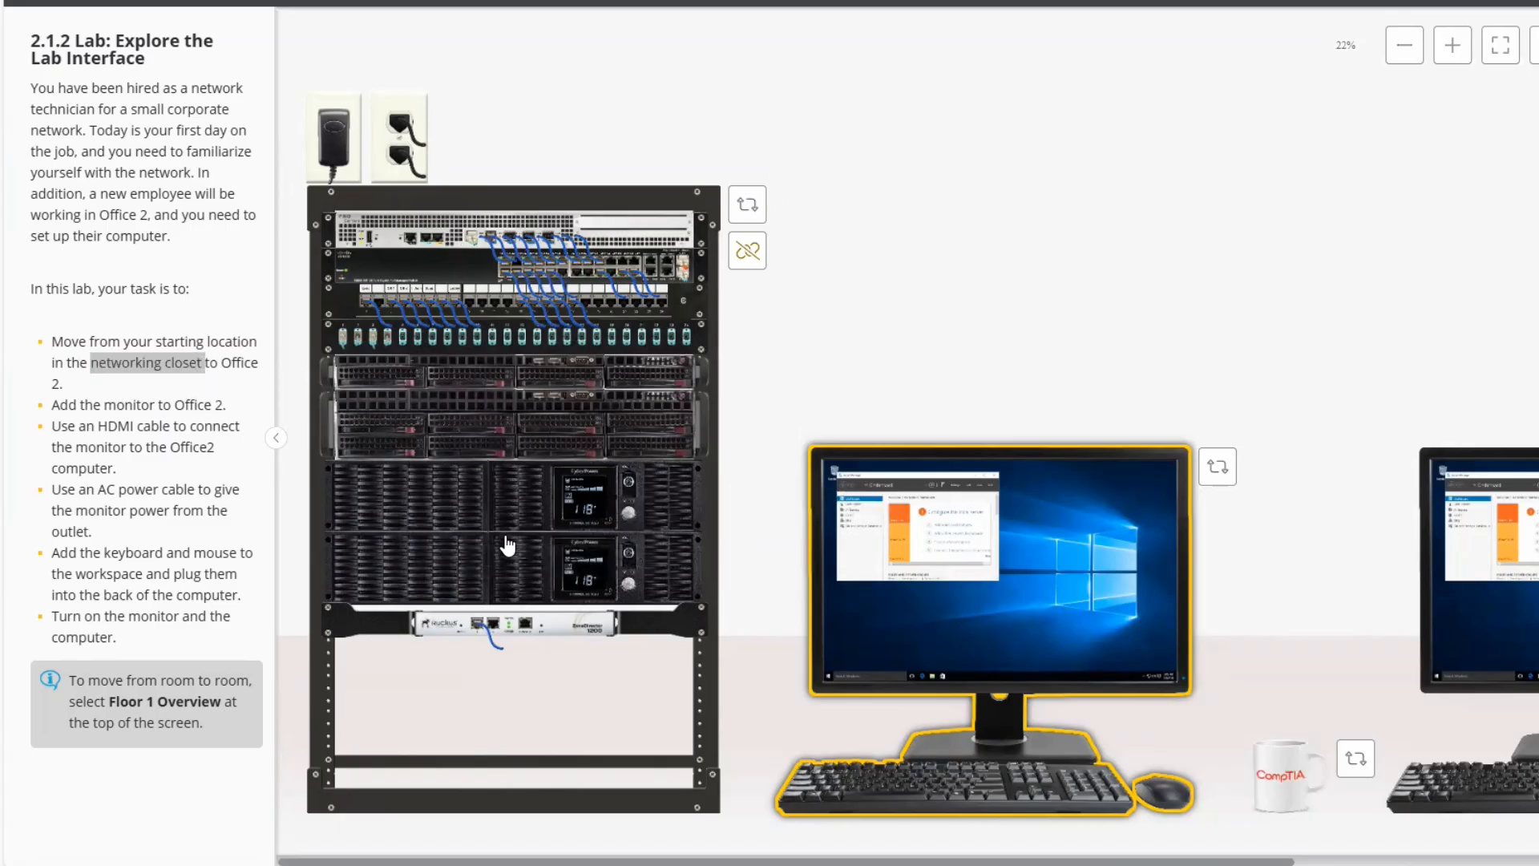
{"action": "left_click", "coordinate": [211, 363]}
{"action": "left_click_drag", "start_coordinate": [211, 363], "coordinate": [258, 365]}
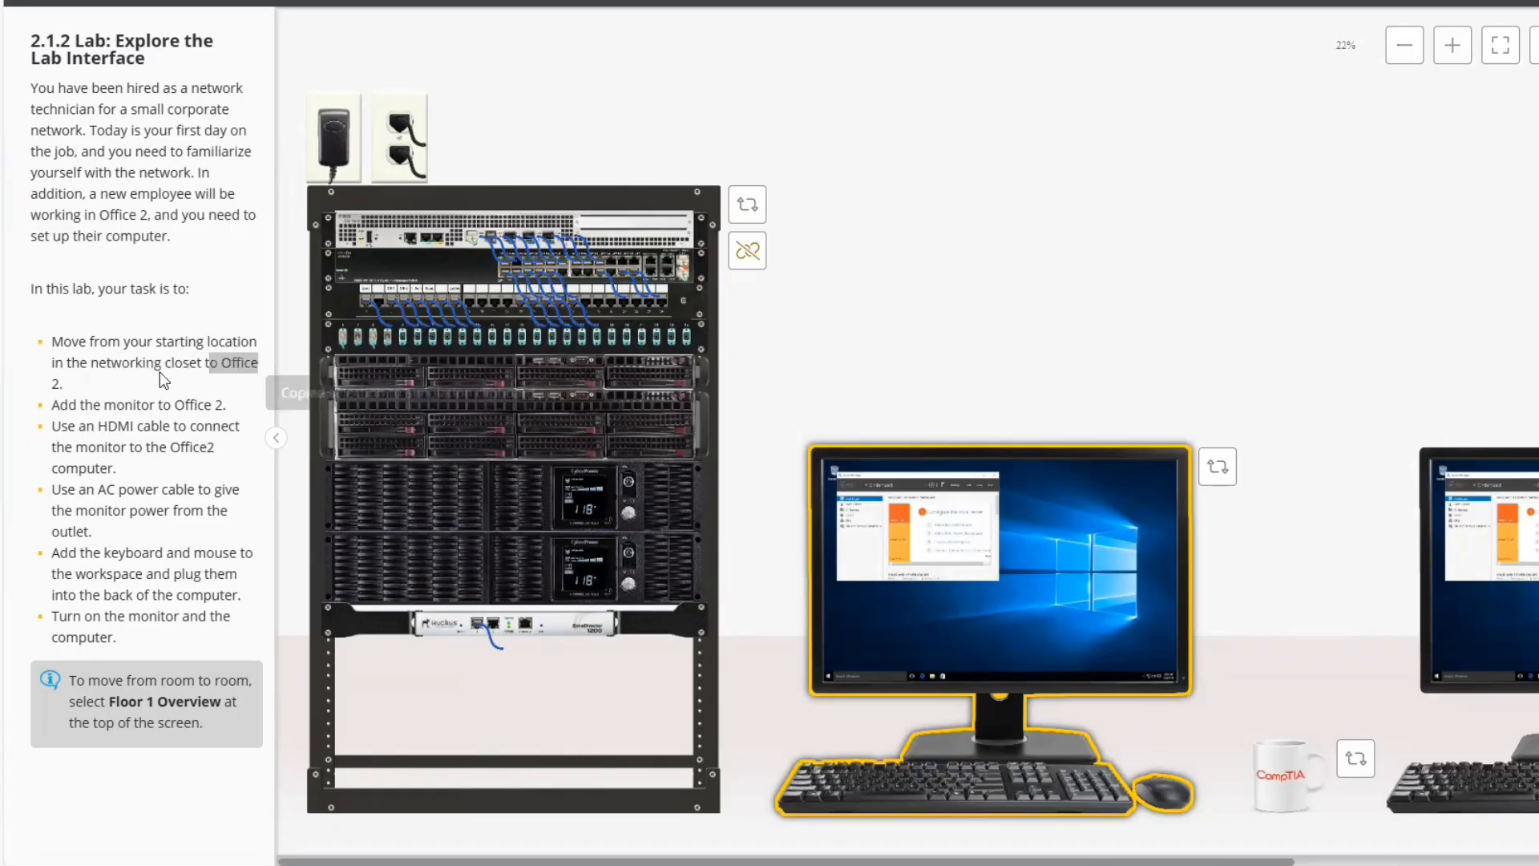
{"action": "left_click", "coordinate": [88, 391]}
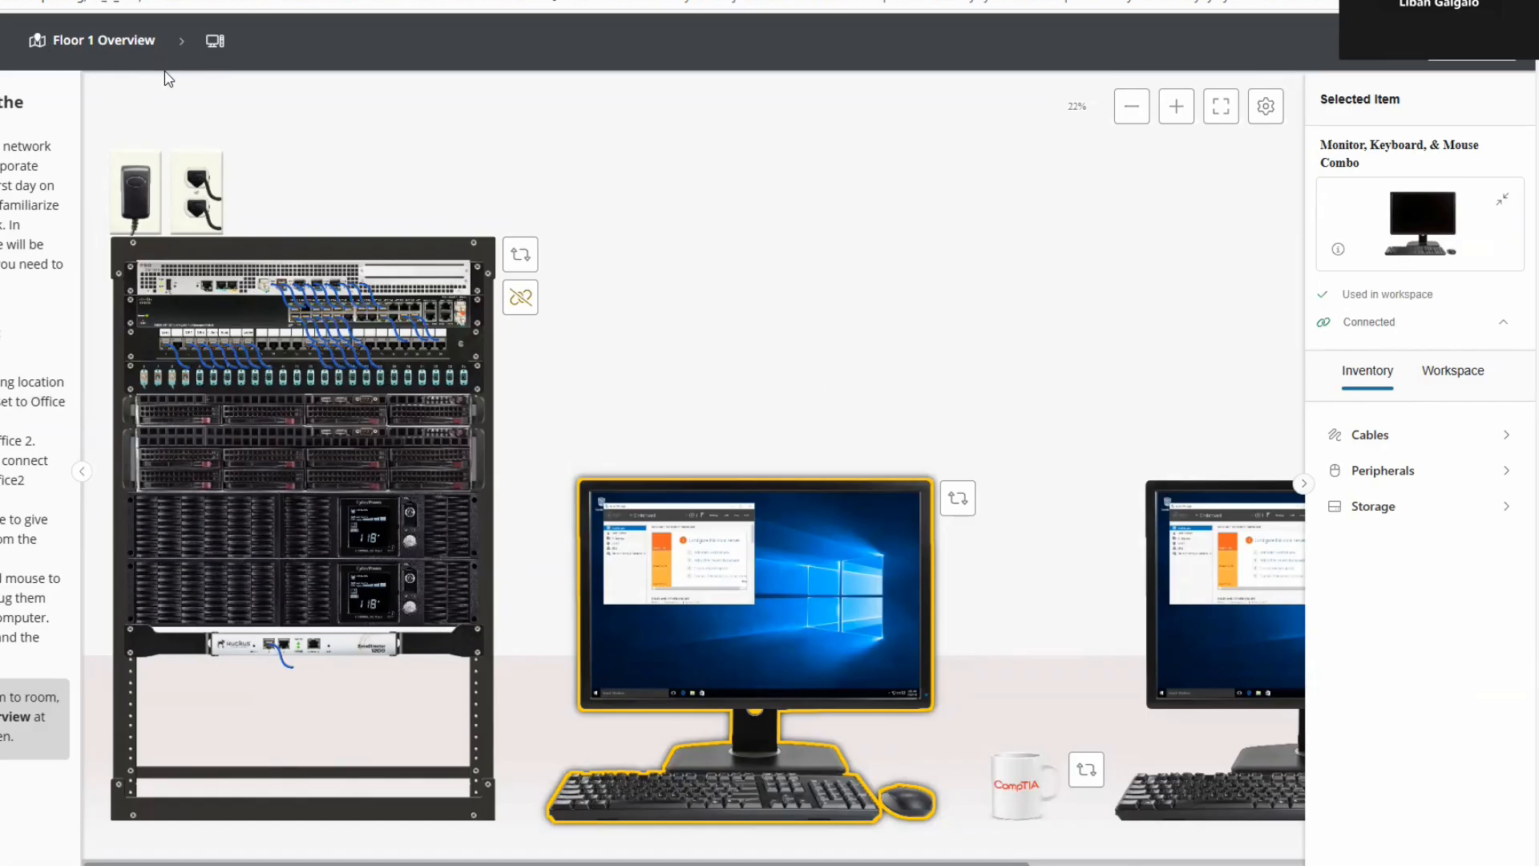
Return to the Floor 1 overview map and enter the Office 2 hardware workspace.
{"action": "left_click", "coordinate": [120, 48]}
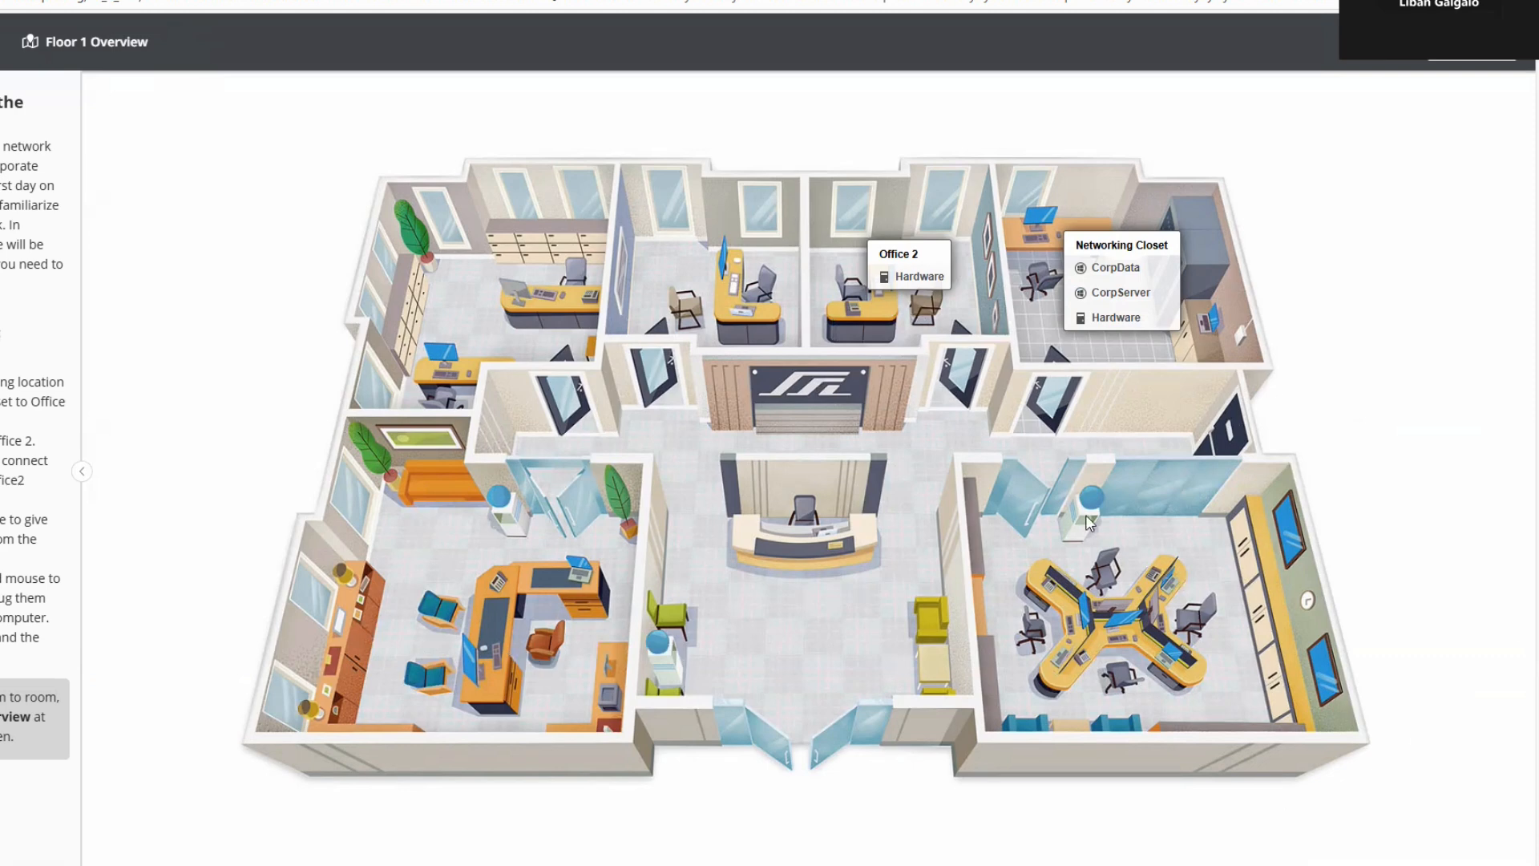
{"action": "left_click", "coordinate": [917, 280]}
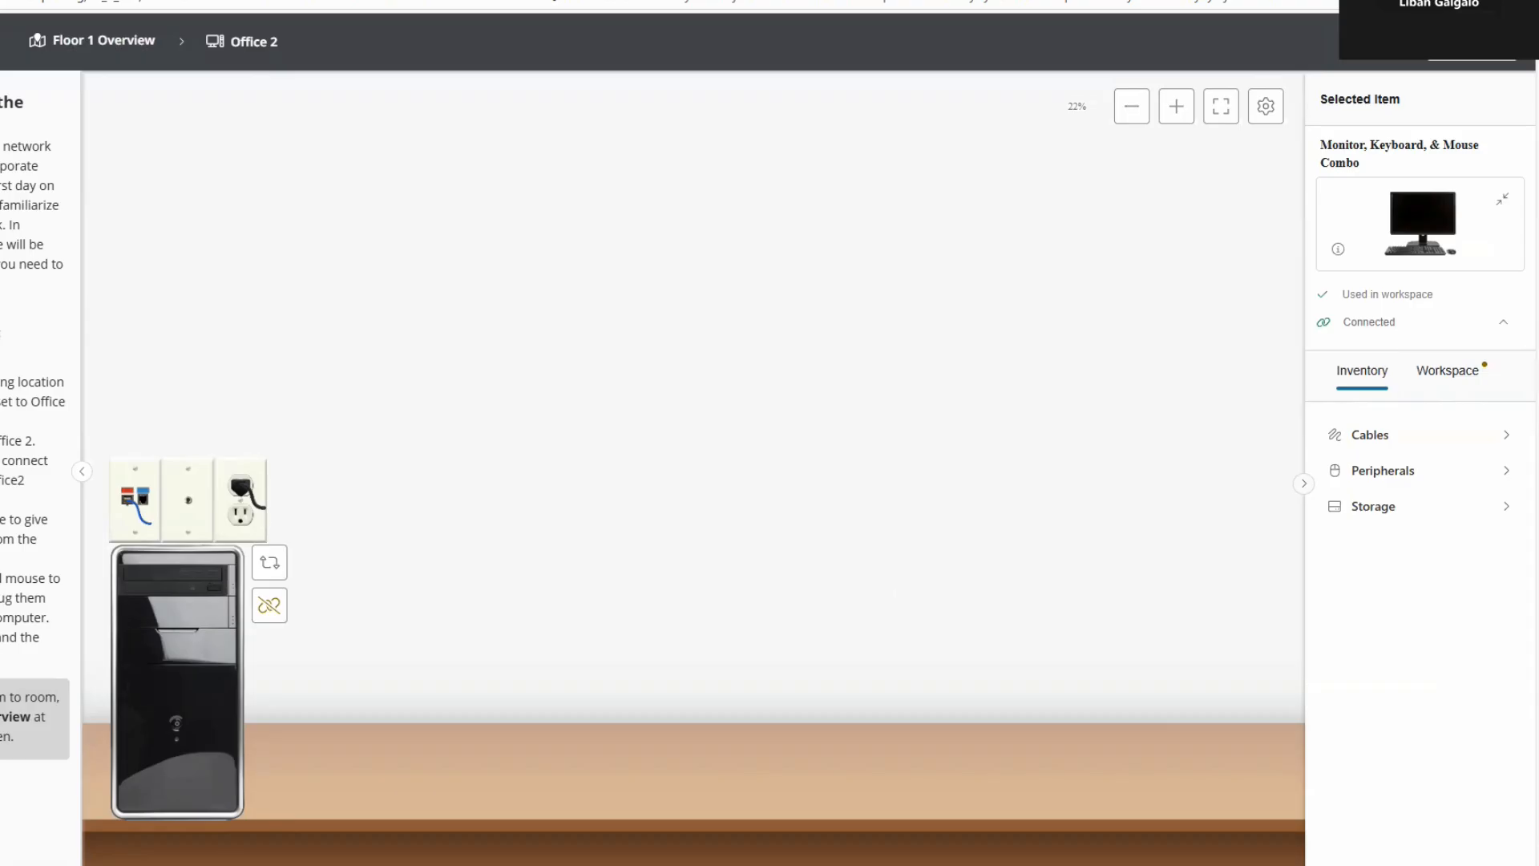
Copy the first task bullet's text with Ctrl+C, then clear the selection.
{"action": "left_click_drag", "start_coordinate": [2, 382], "coordinate": [2, 420]}
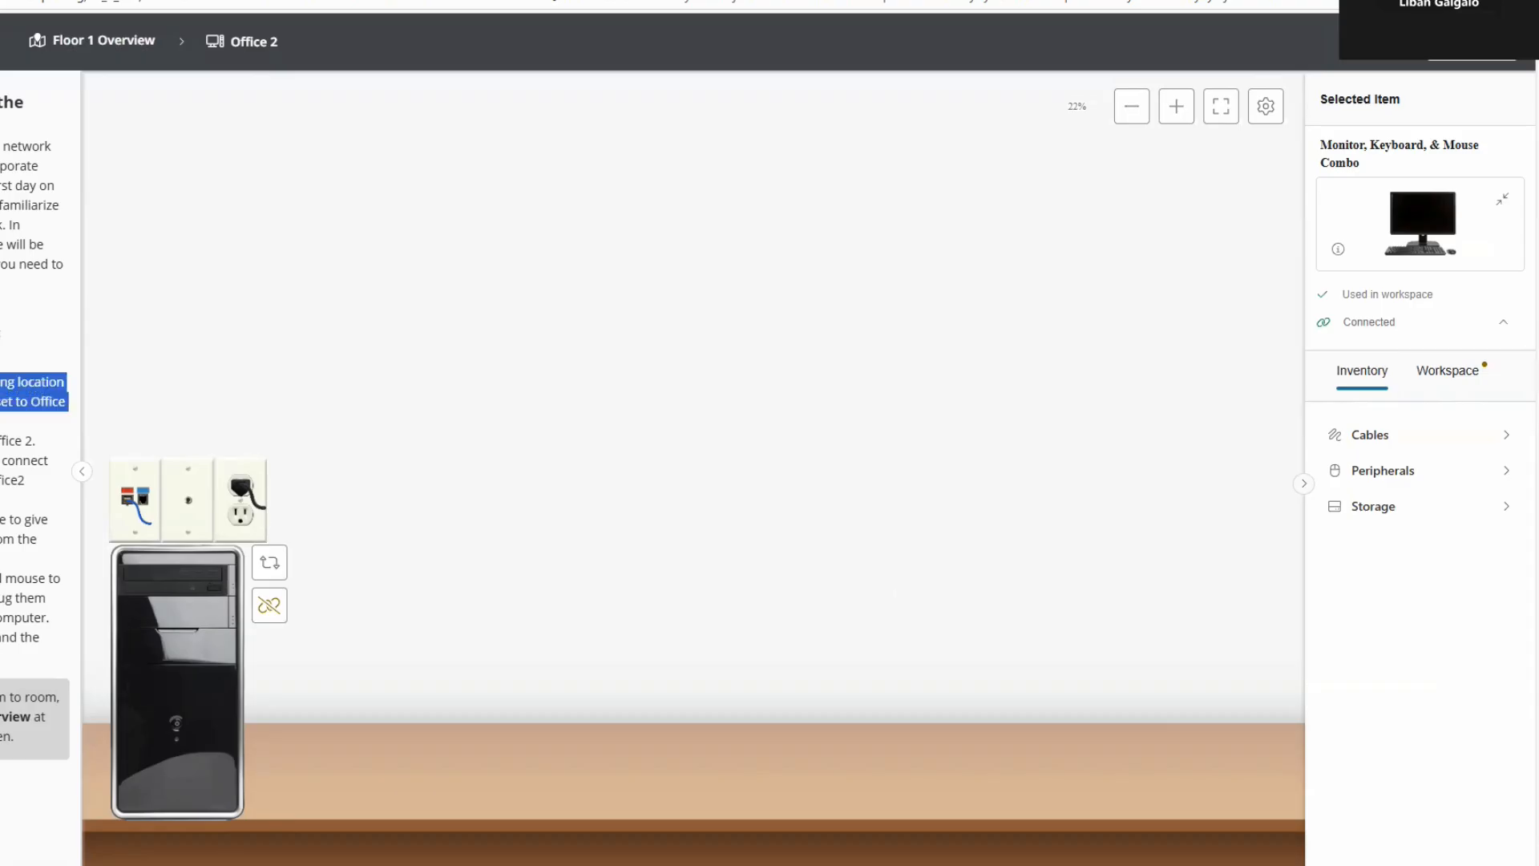
{"action": "key", "text": "ctrl+c"}
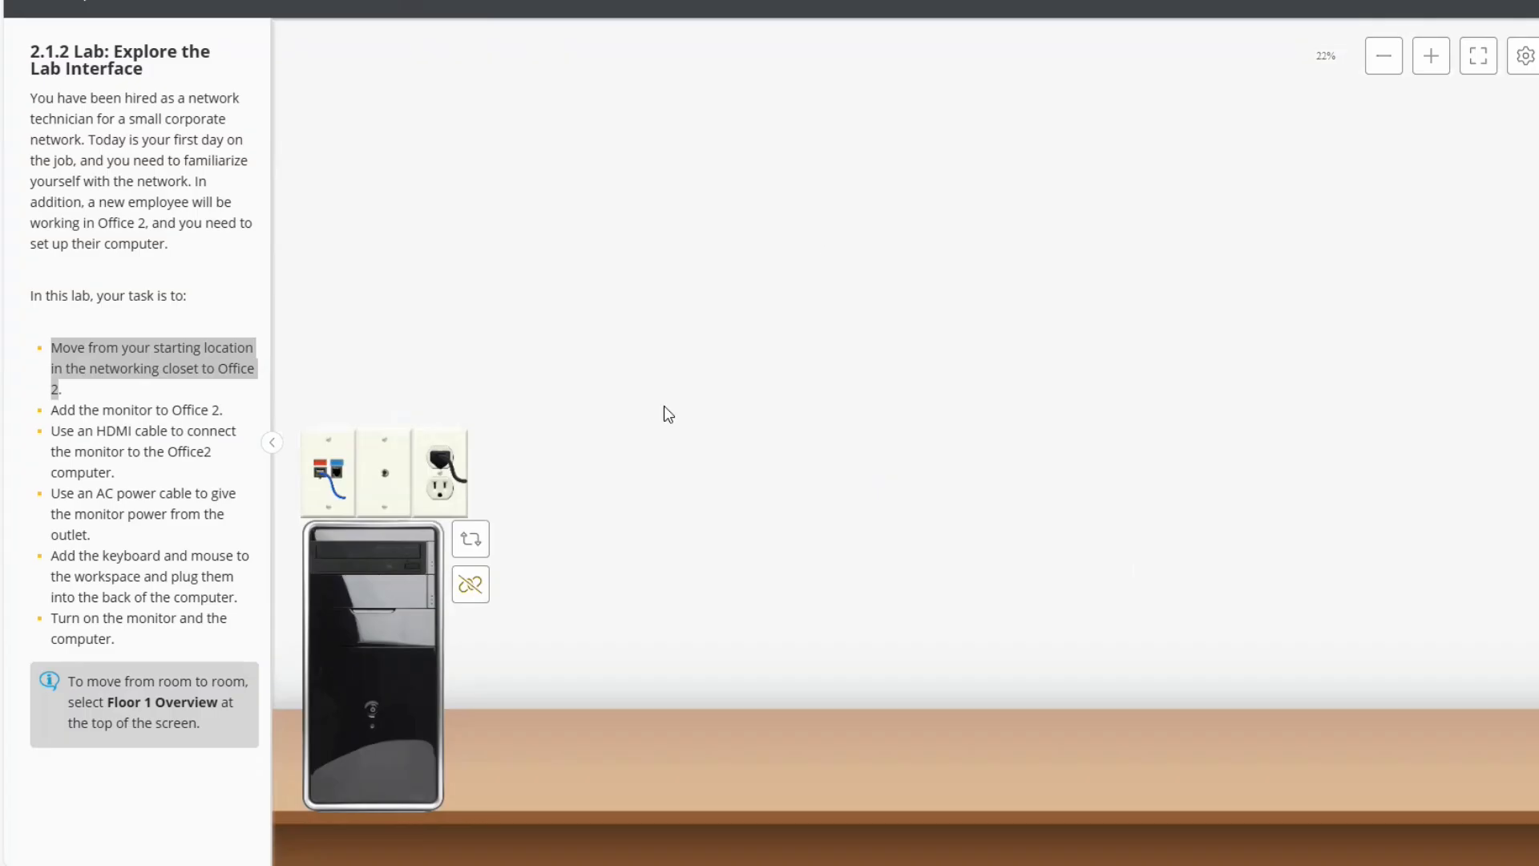
{"action": "left_click", "coordinate": [130, 408]}
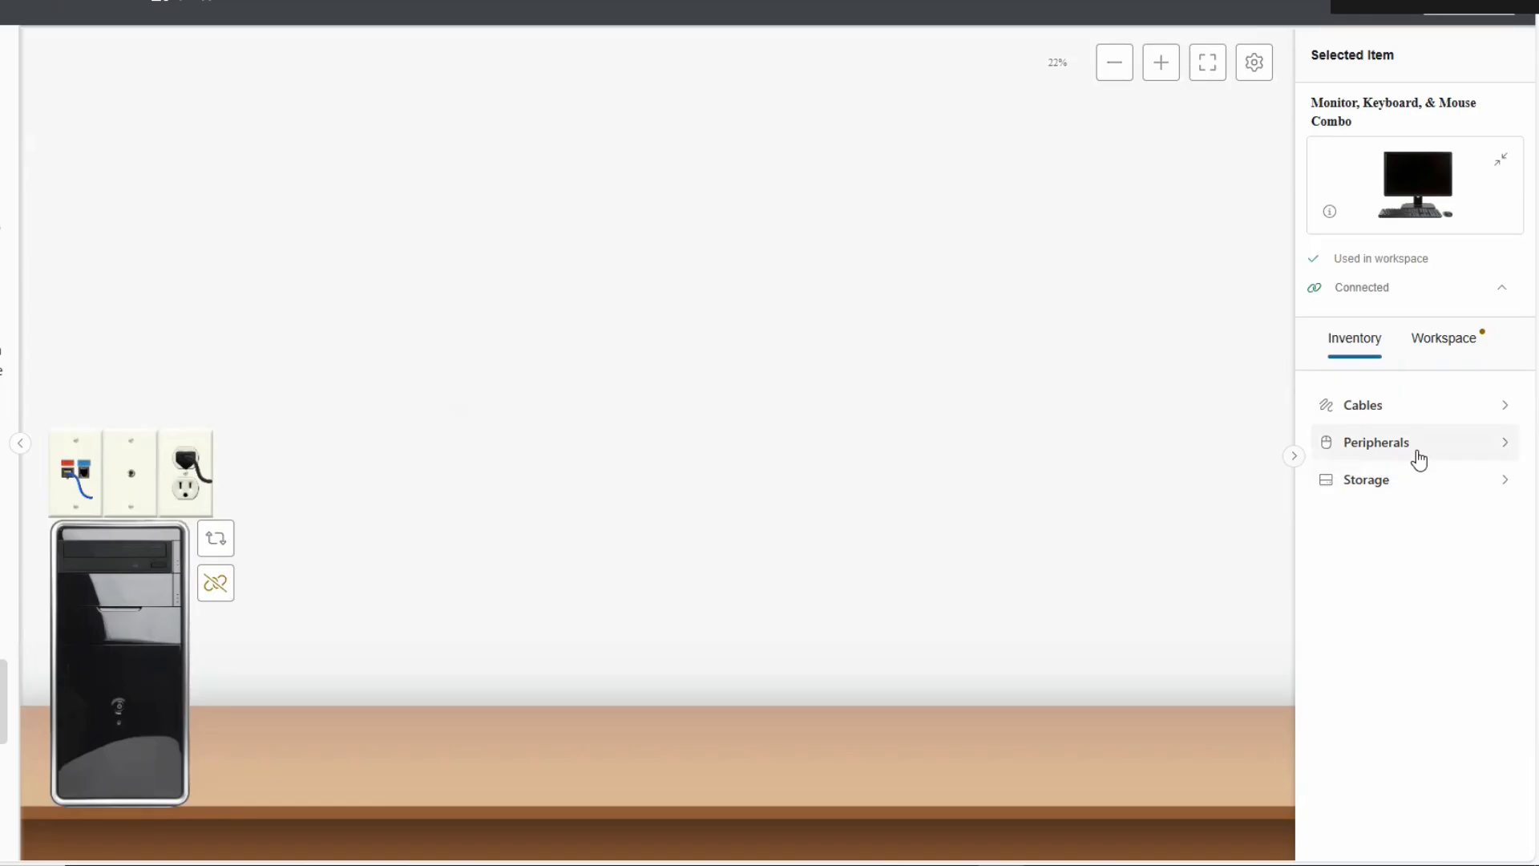
Place a Monitor from the Peripherals inventory onto the Office 2 desk.
{"action": "left_click", "coordinate": [1505, 449]}
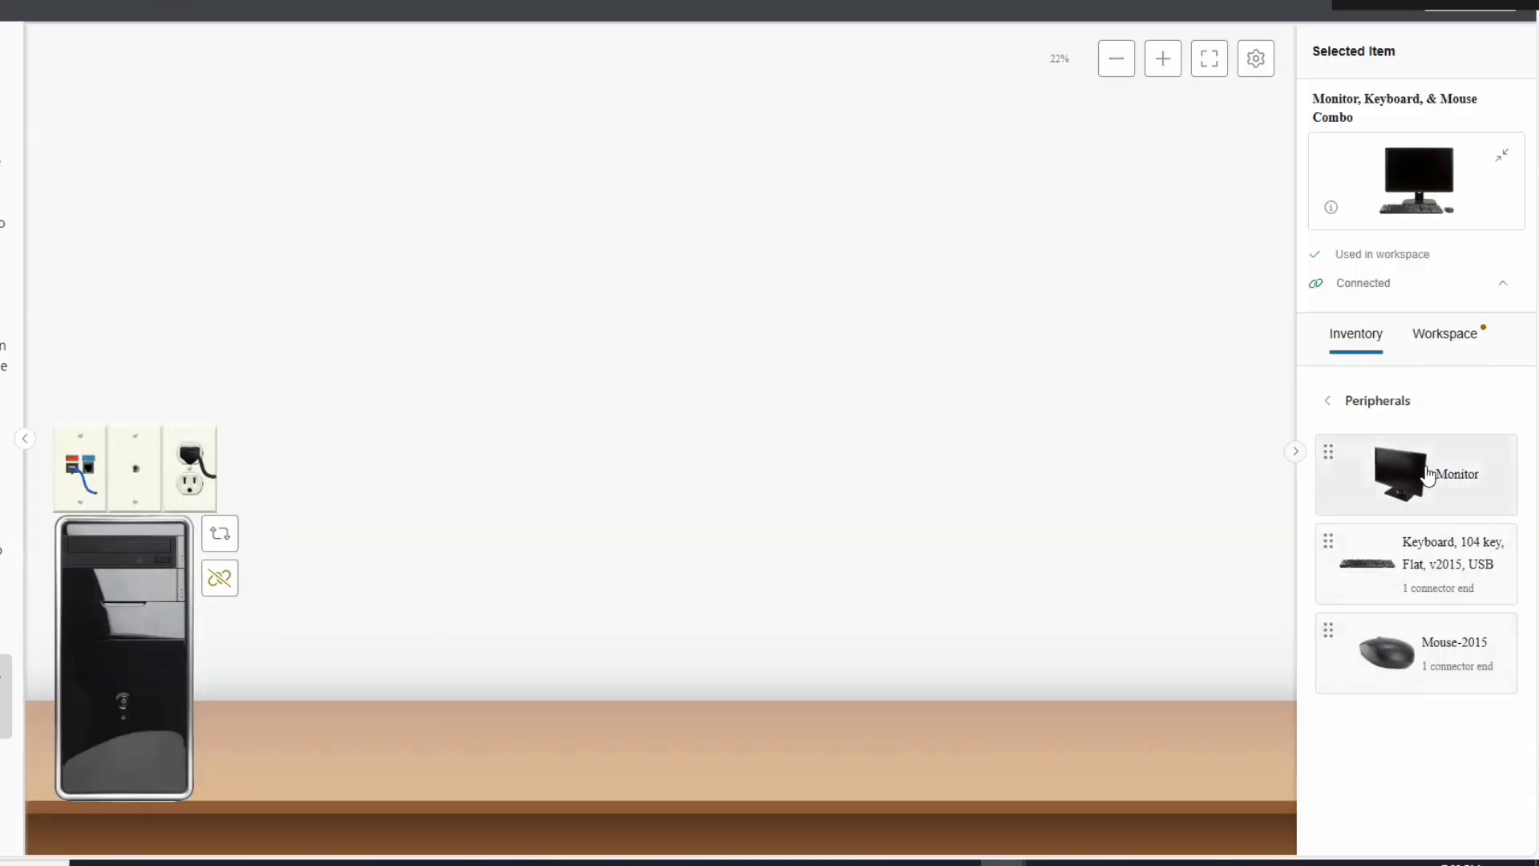
{"action": "left_click_drag", "start_coordinate": [1429, 475], "coordinate": [459, 667]}
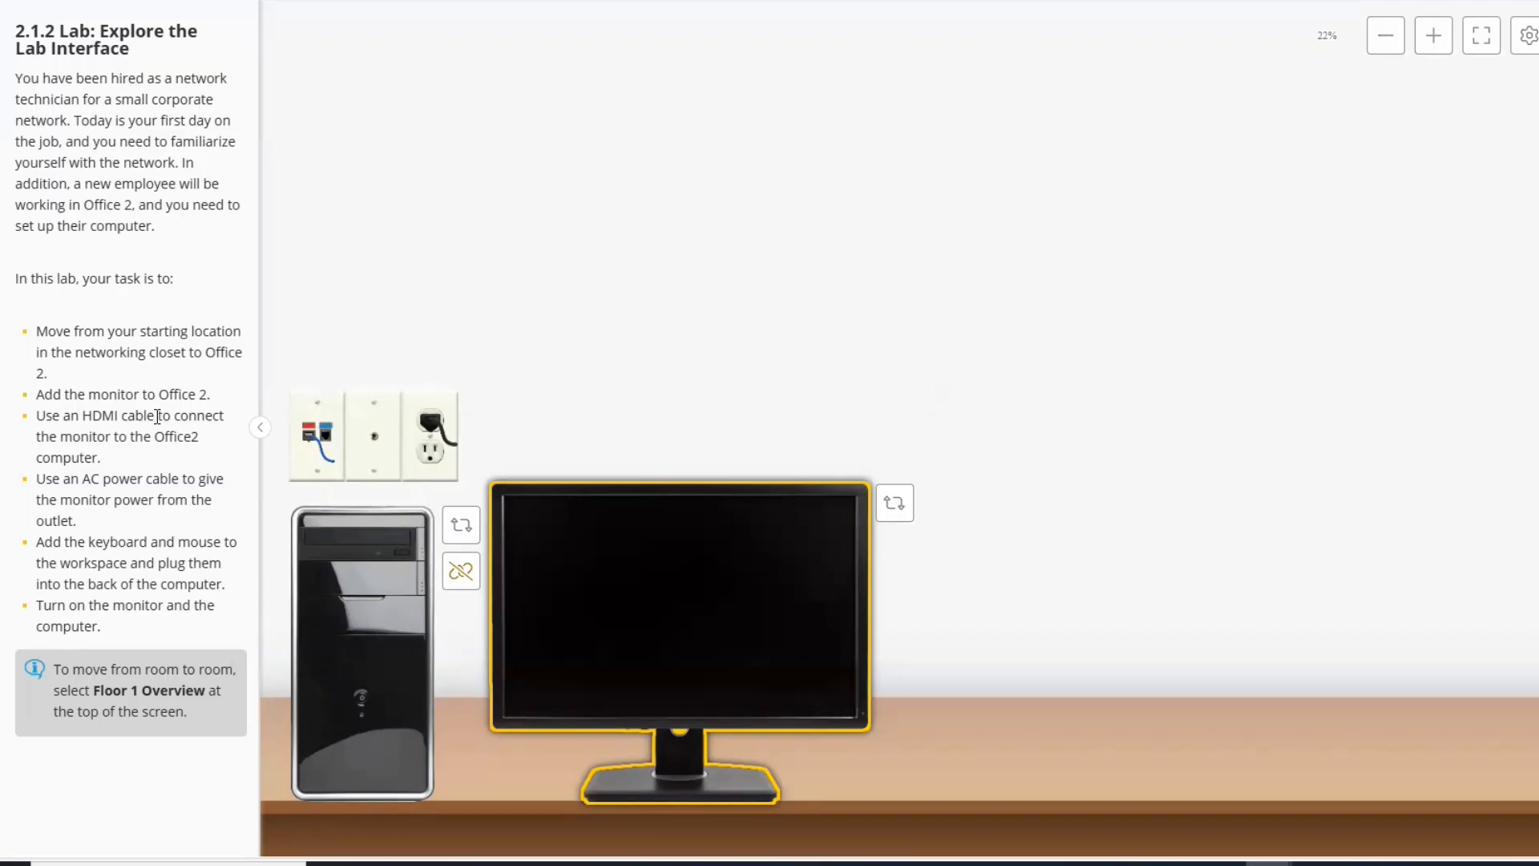
Copy the words 'HDMI cable' from the task instructions.
{"action": "left_click_drag", "start_coordinate": [154, 416], "coordinate": [84, 416]}
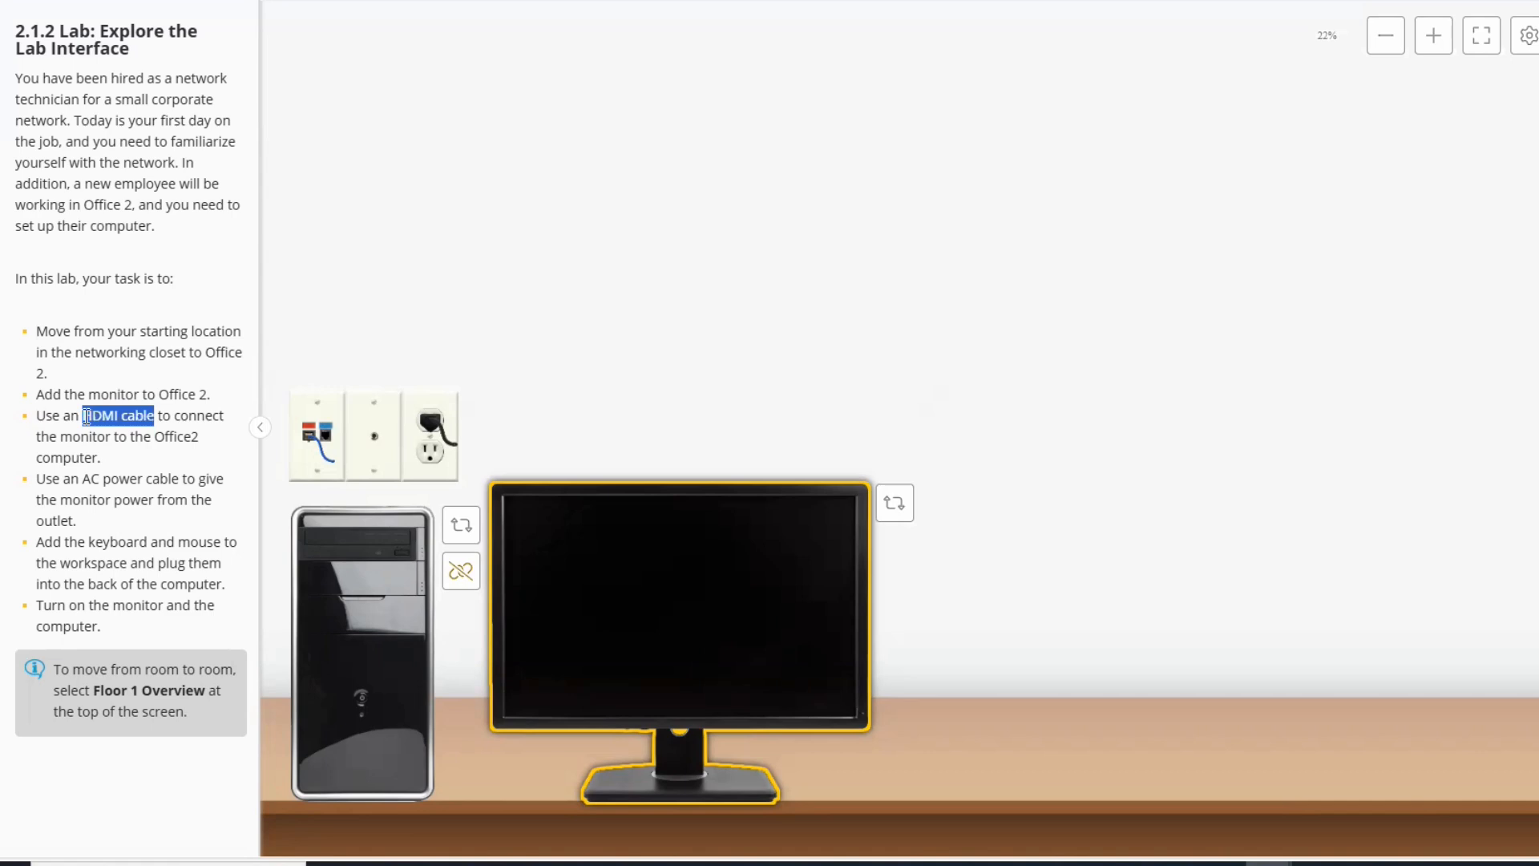
{"action": "key", "text": "ctrl+c"}
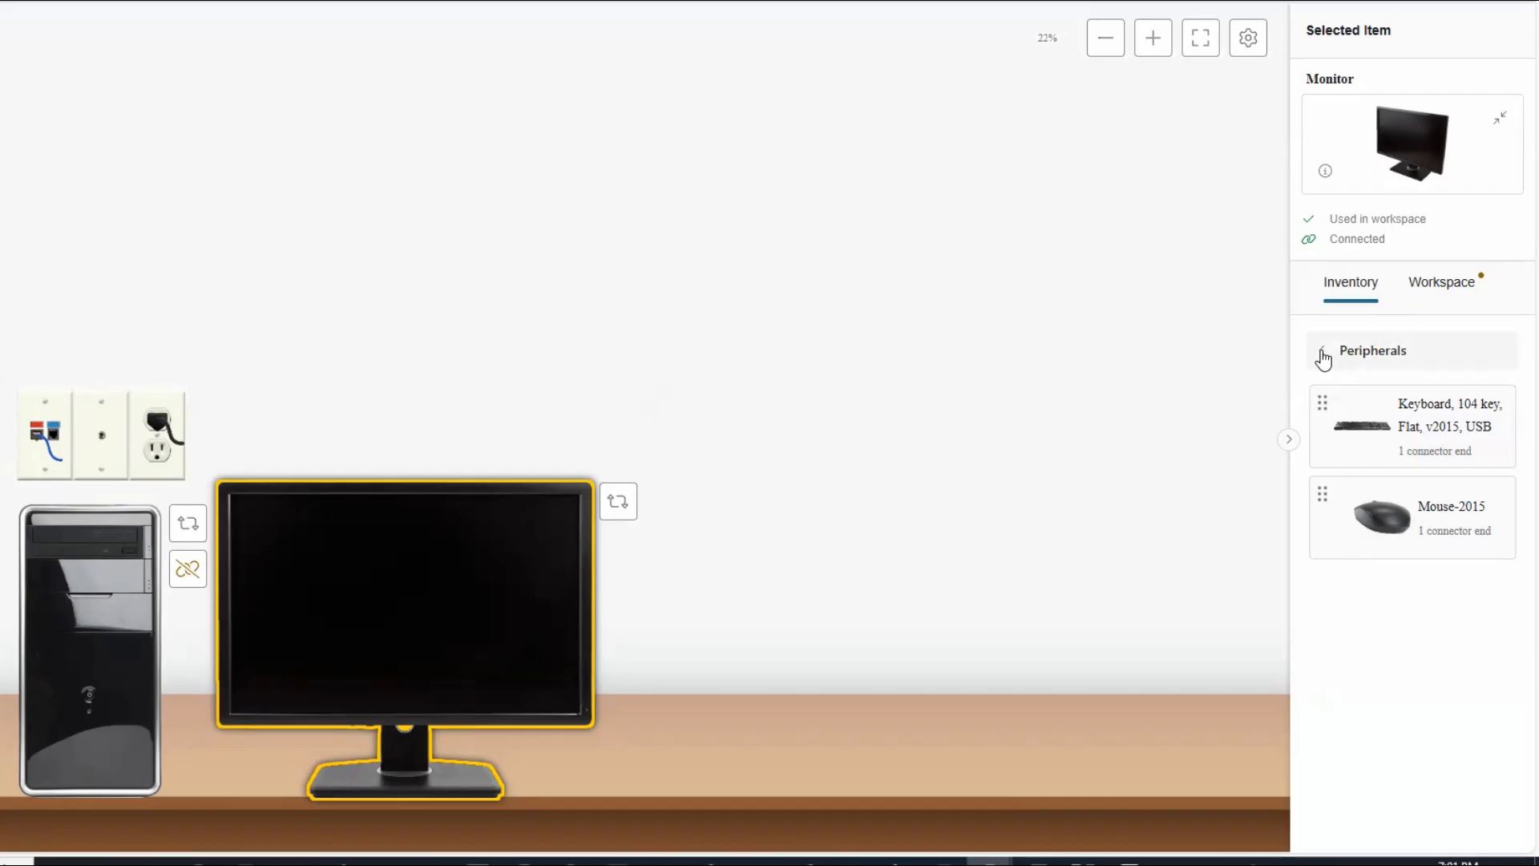
Go back to the inventory categories and list the available Cables.
{"action": "left_click", "coordinate": [1321, 353]}
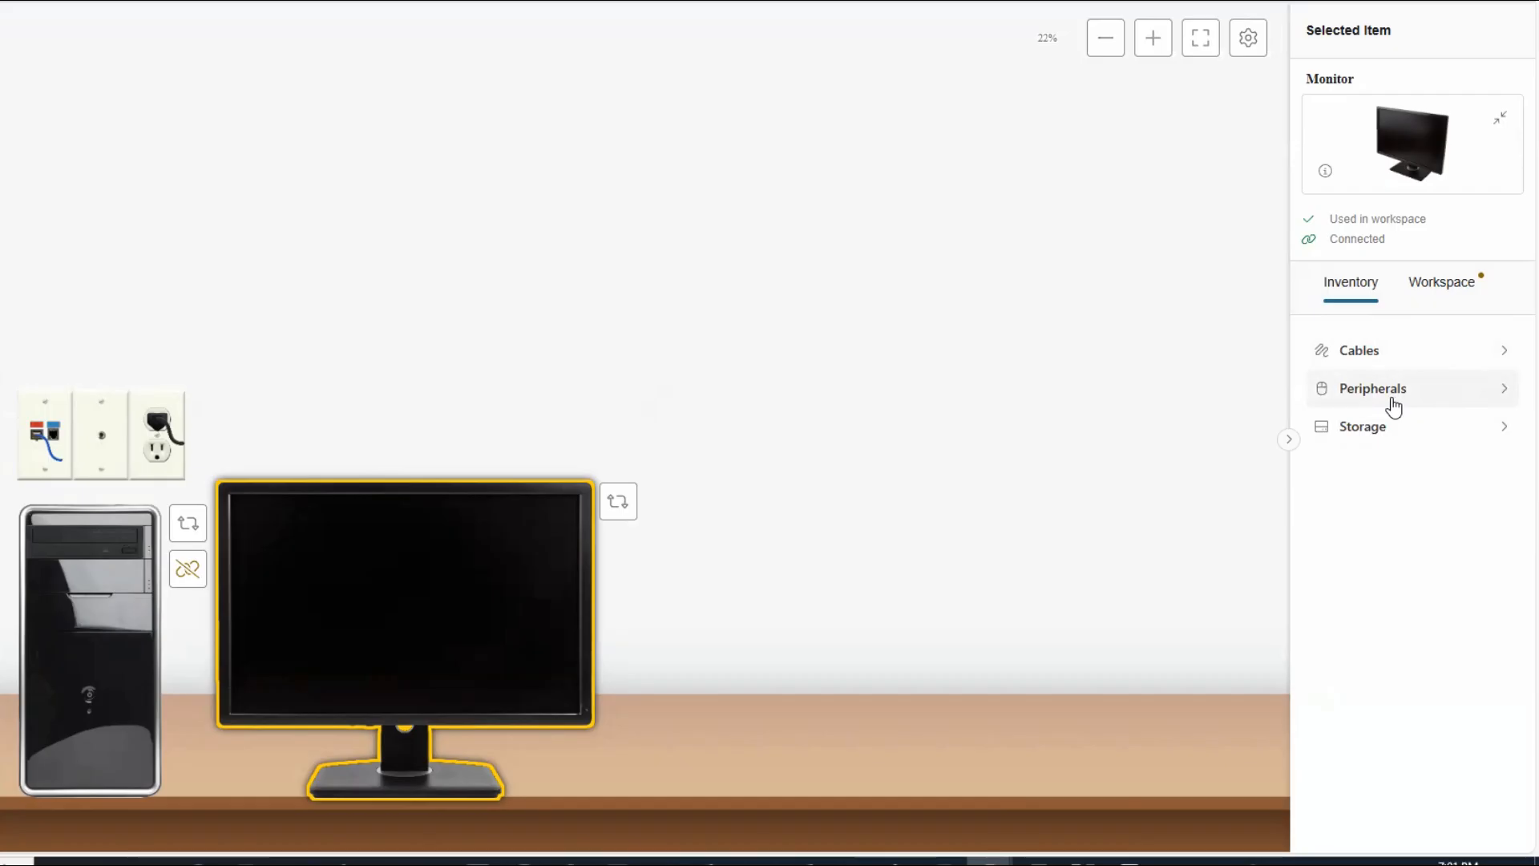
{"action": "left_click", "coordinate": [1501, 348]}
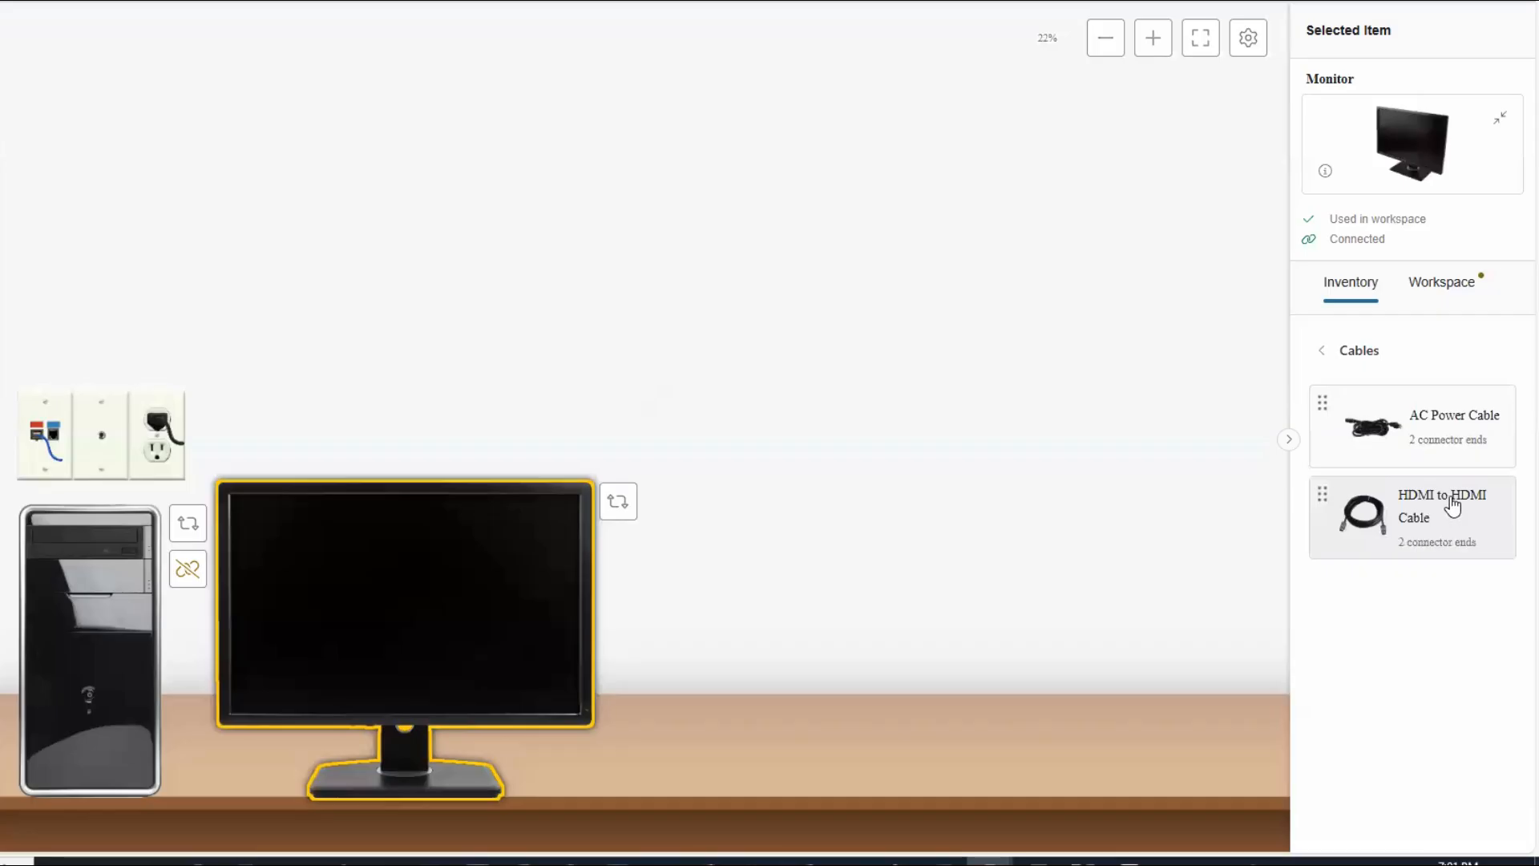
Place the HDMI to HDMI Cable on the desk, then check the monitor's and cable's connection status.
{"action": "left_click_drag", "start_coordinate": [1450, 502], "coordinate": [960, 680]}
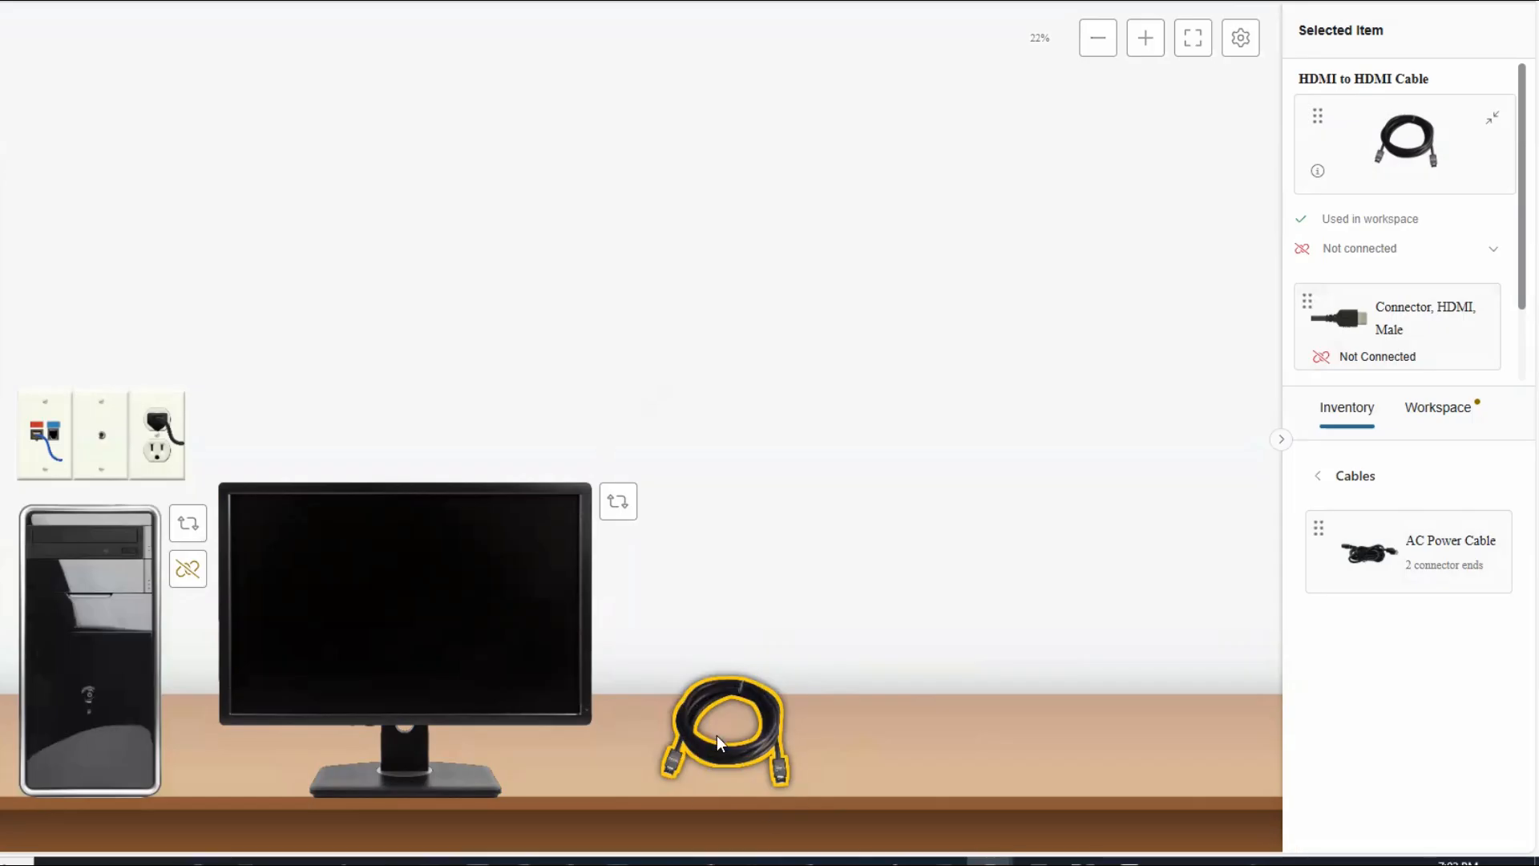
{"action": "left_click", "coordinate": [369, 642]}
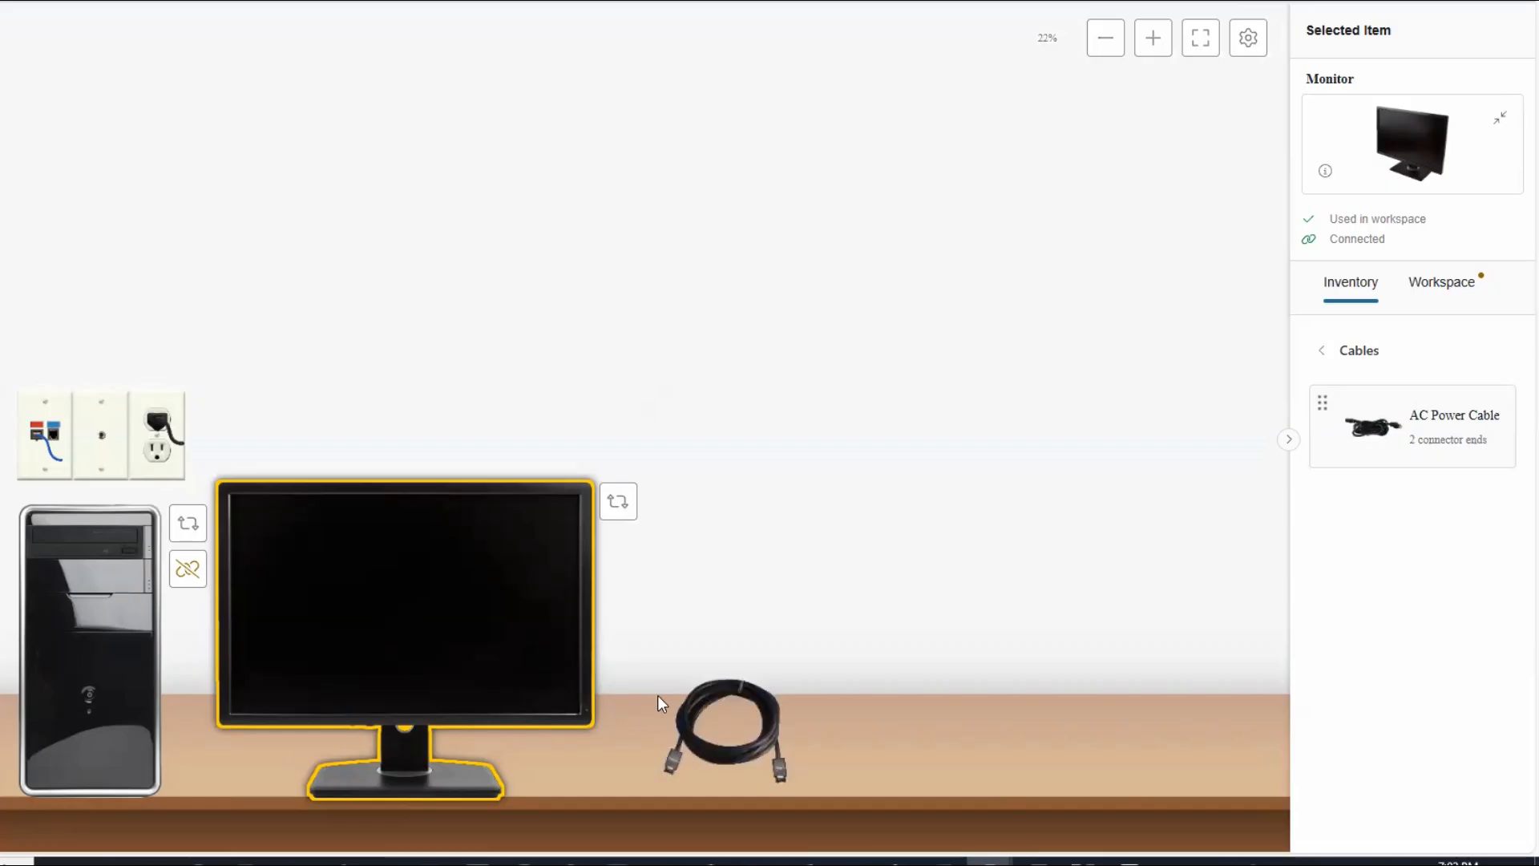
{"action": "left_click", "coordinate": [758, 754]}
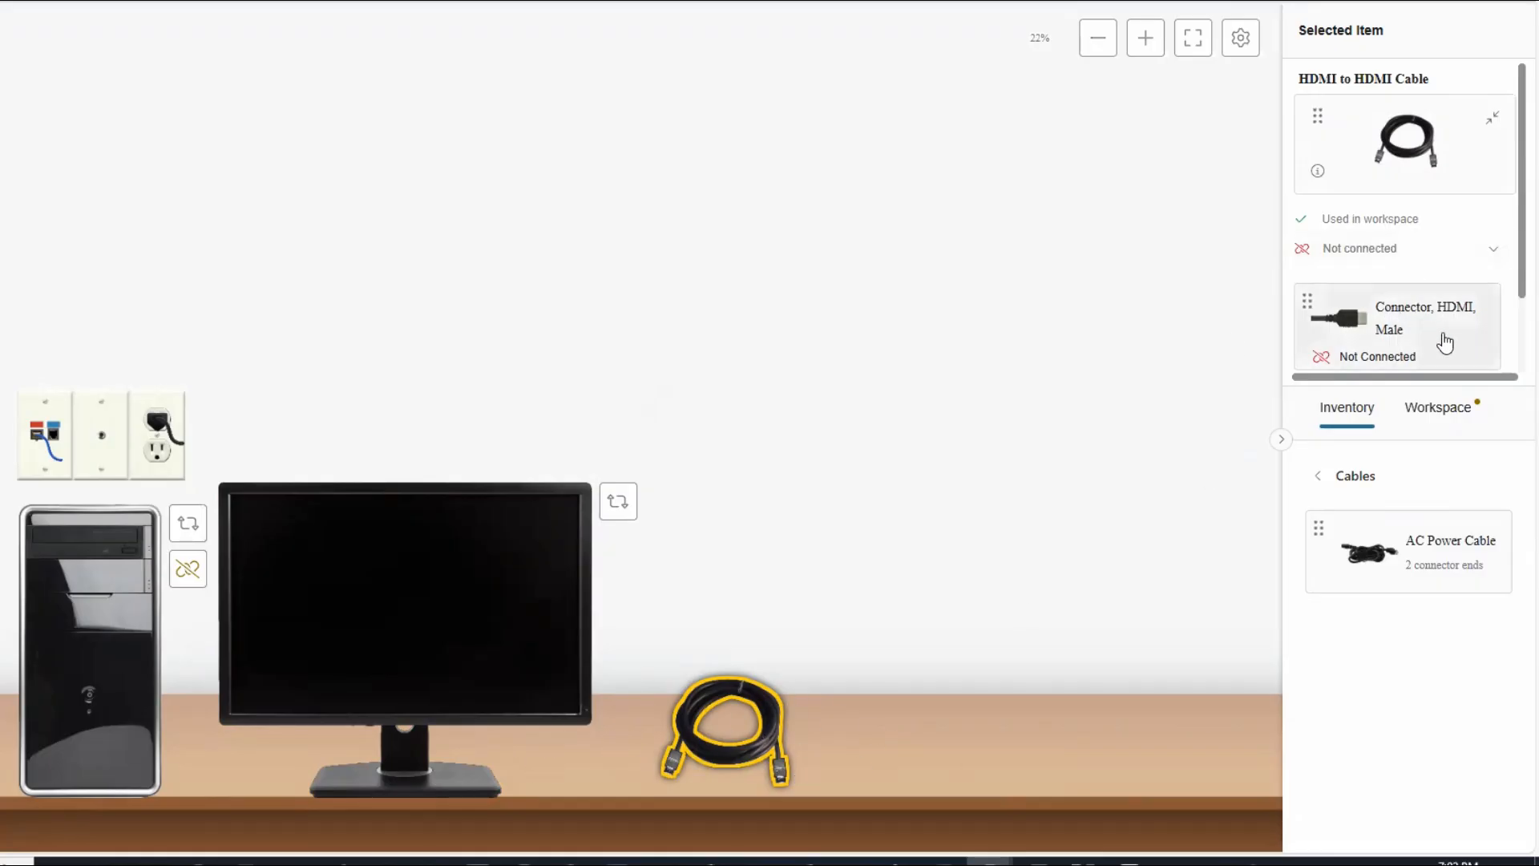
Rotate the monitor to its Back view to expose its ports.
{"action": "scroll", "coordinate": [1443, 340], "scroll_direction": "down", "scroll_amount": 1}
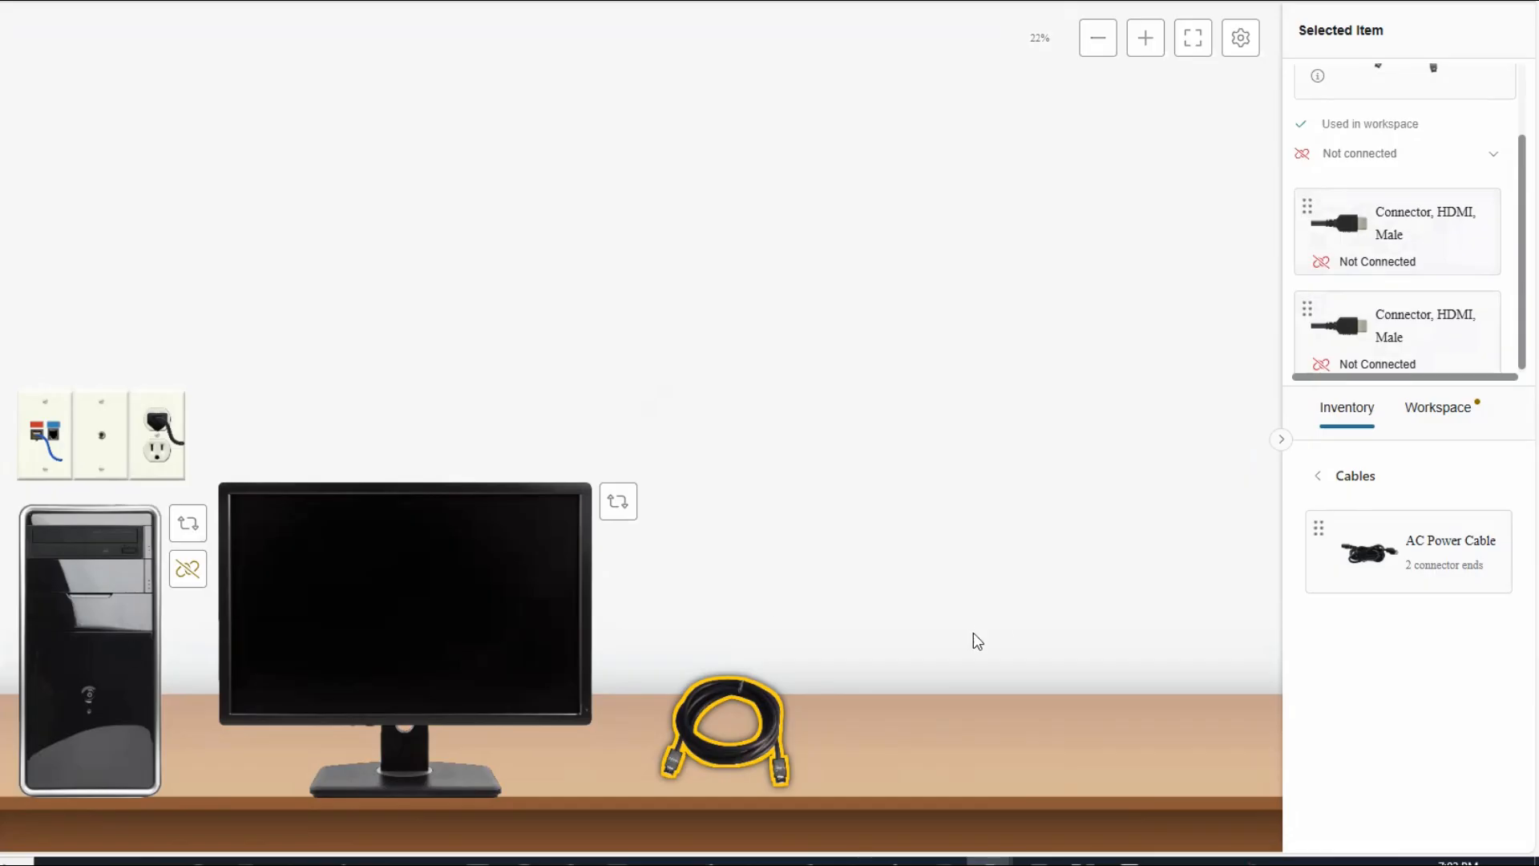
{"action": "left_click", "coordinate": [619, 505]}
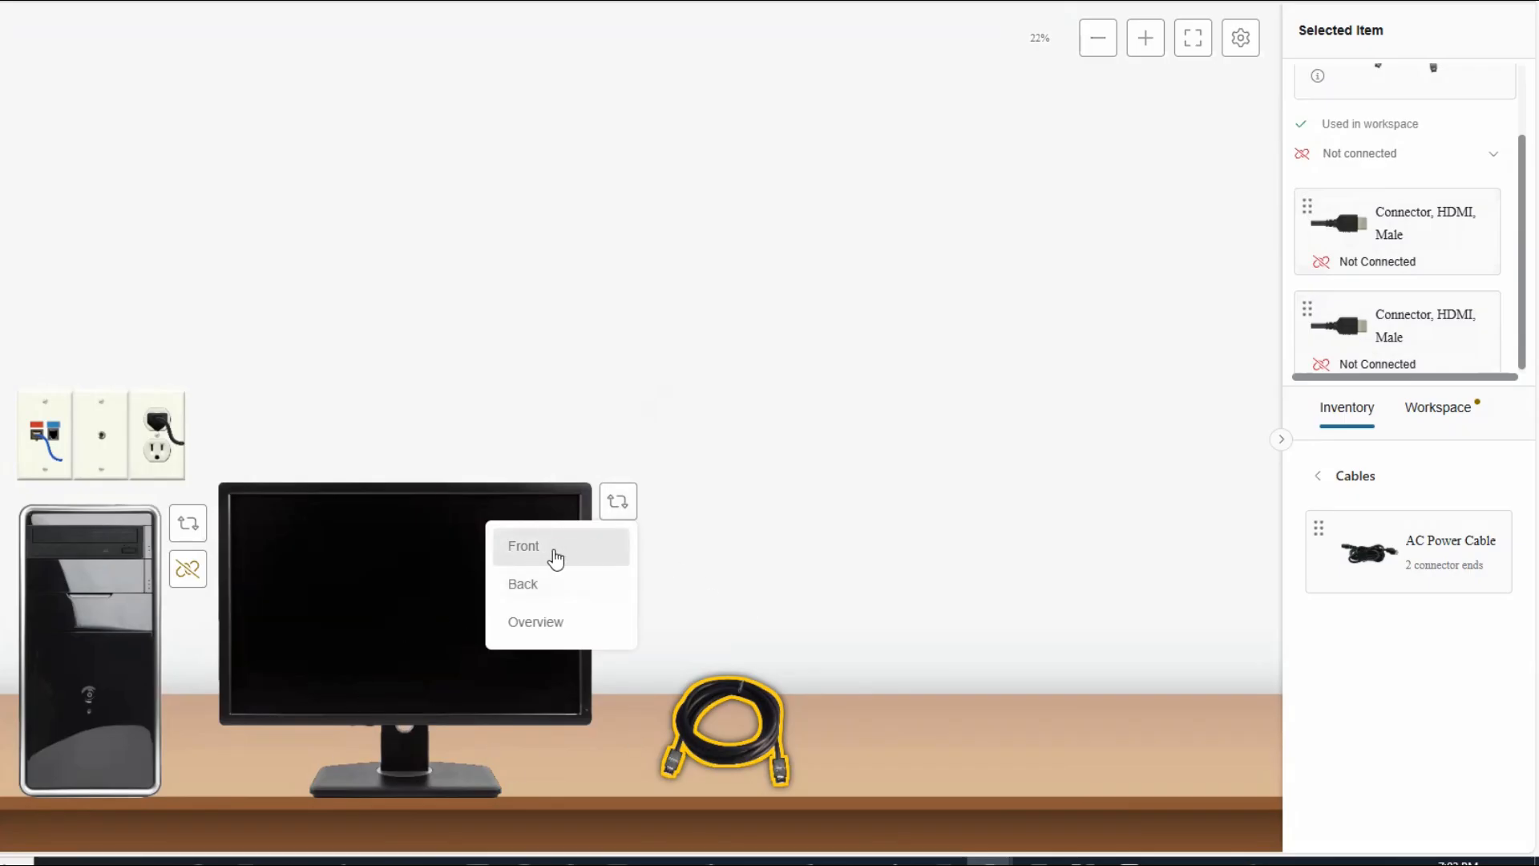
{"action": "left_click", "coordinate": [535, 588]}
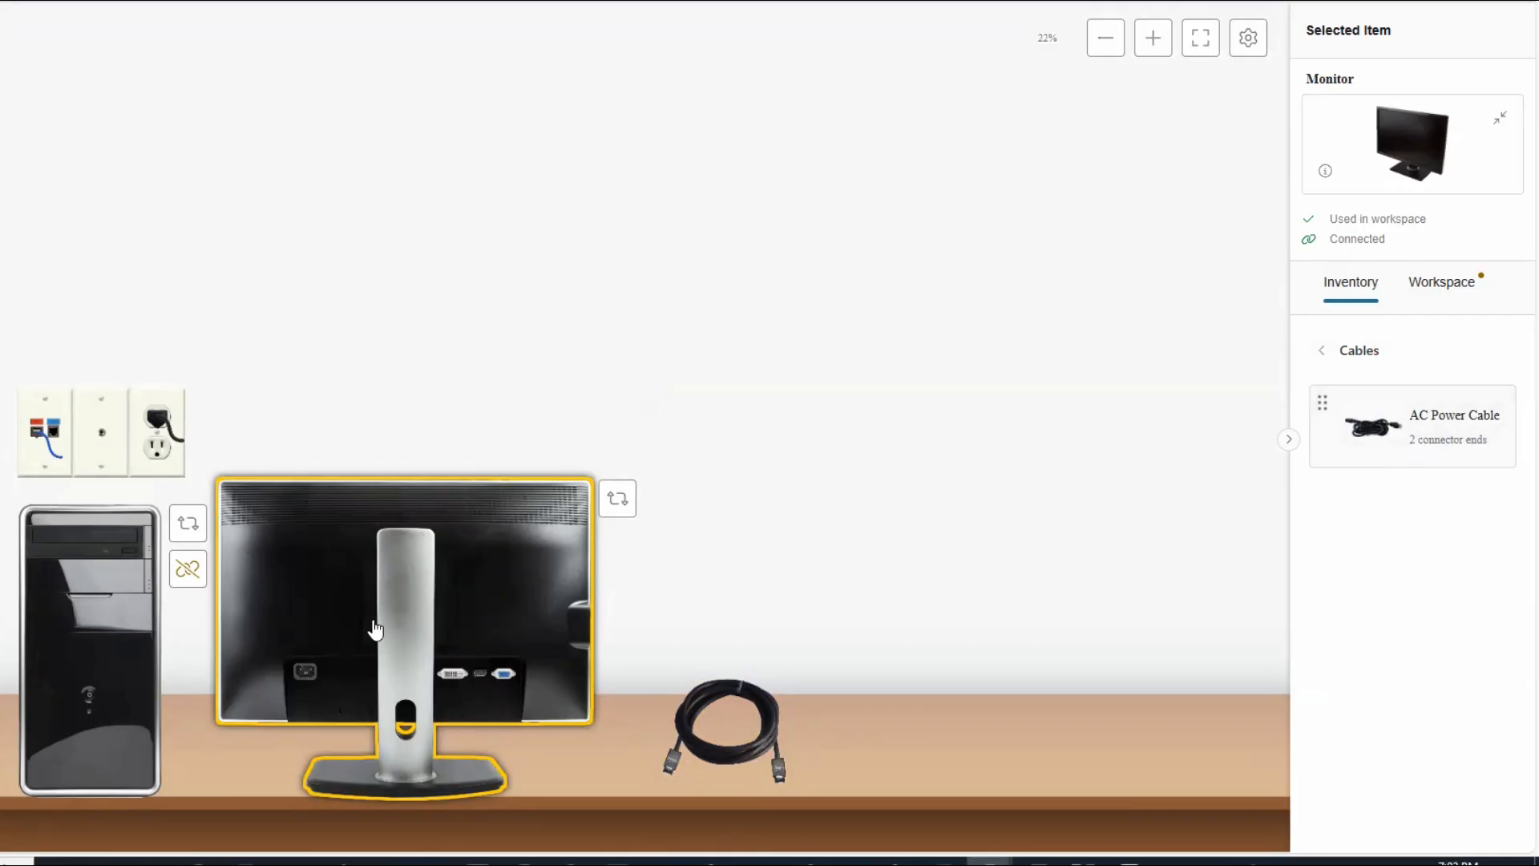
Plug one male HDMI end of the desk cable into the monitor's HDMI port.
{"action": "left_click", "coordinate": [745, 758]}
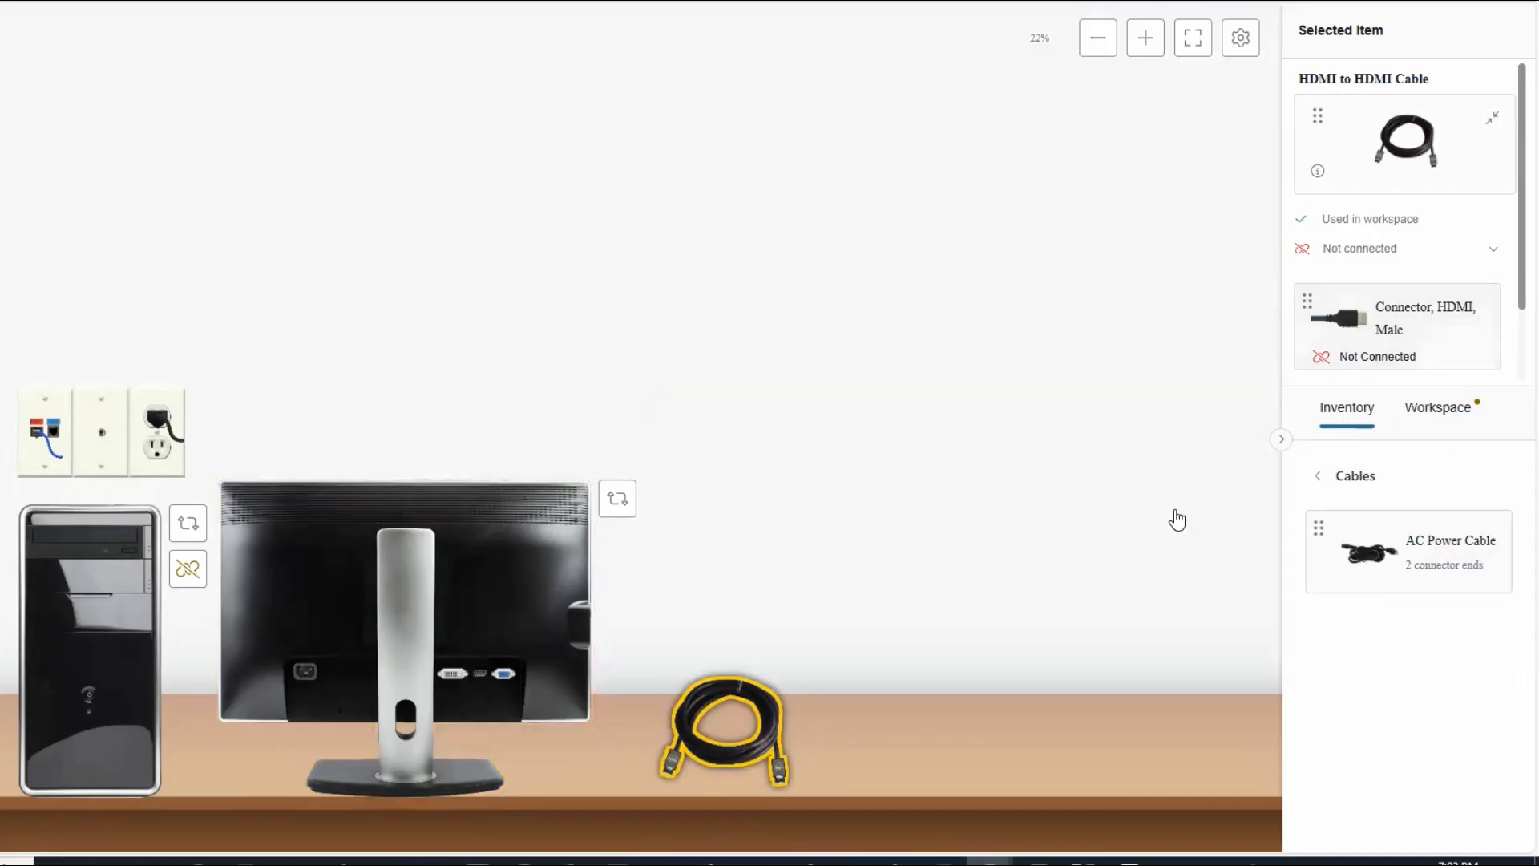
{"action": "scroll", "coordinate": [1408, 337], "scroll_direction": "down", "scroll_amount": 1}
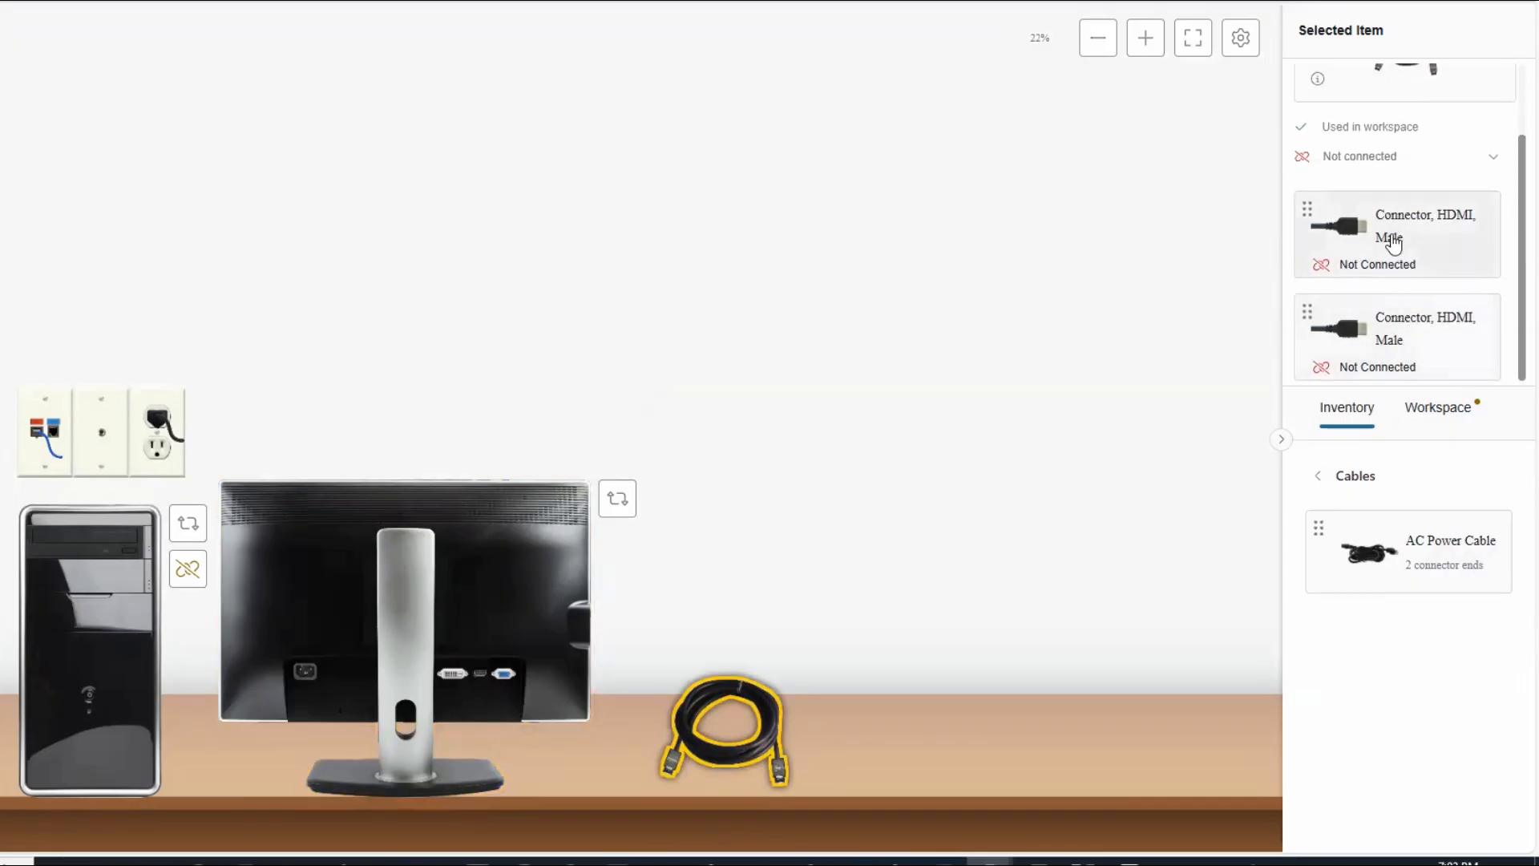
{"action": "left_click_drag", "start_coordinate": [1401, 245], "coordinate": [478, 678]}
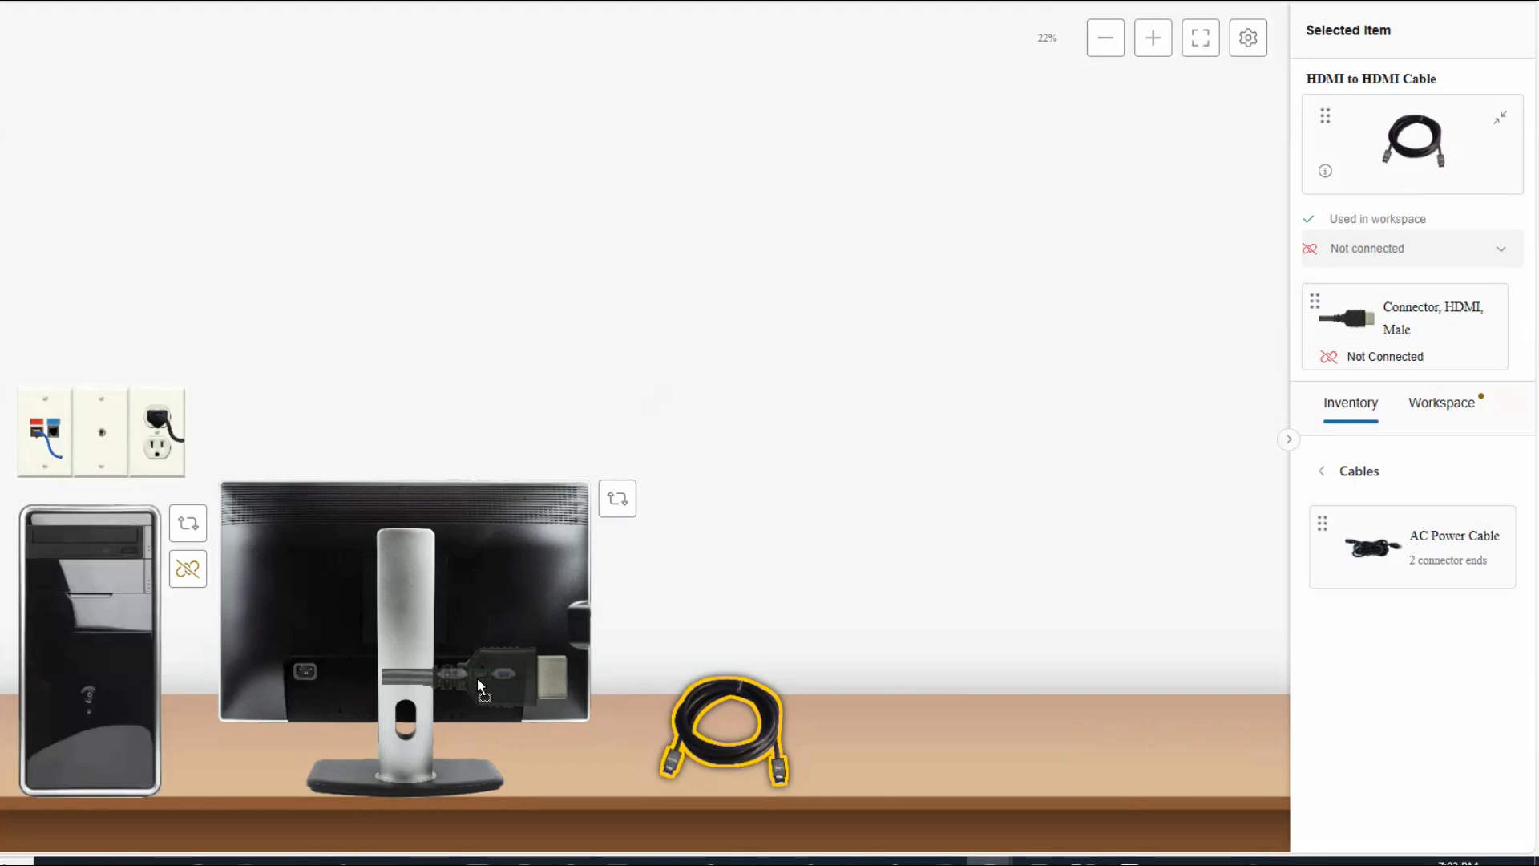
{"action": "left_click_drag", "start_coordinate": [478, 678], "coordinate": [477, 678]}
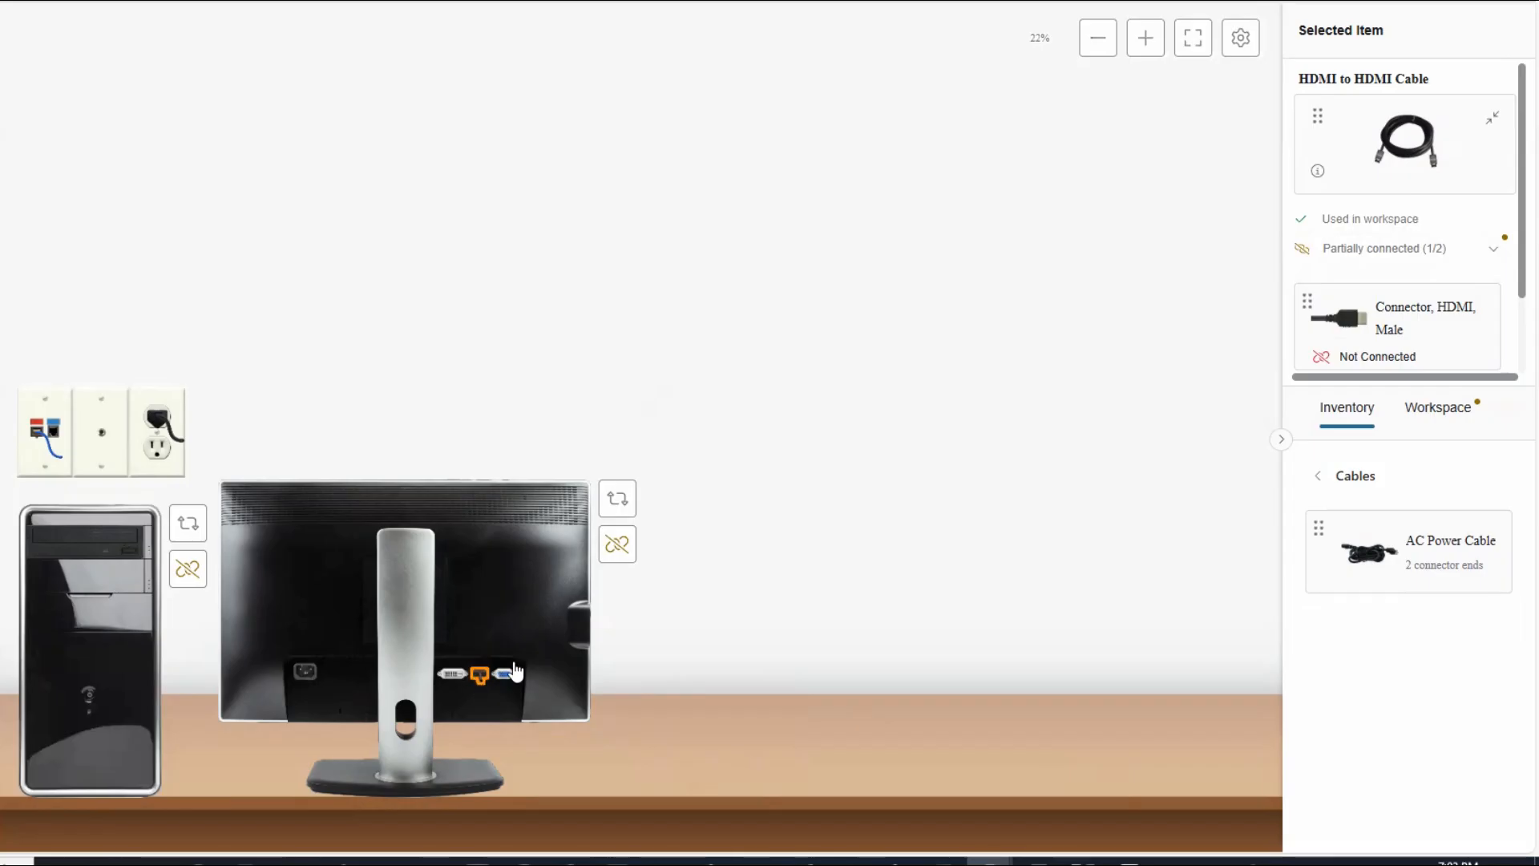
{"action": "scroll", "coordinate": [1469, 298], "scroll_direction": "down", "scroll_amount": 2}
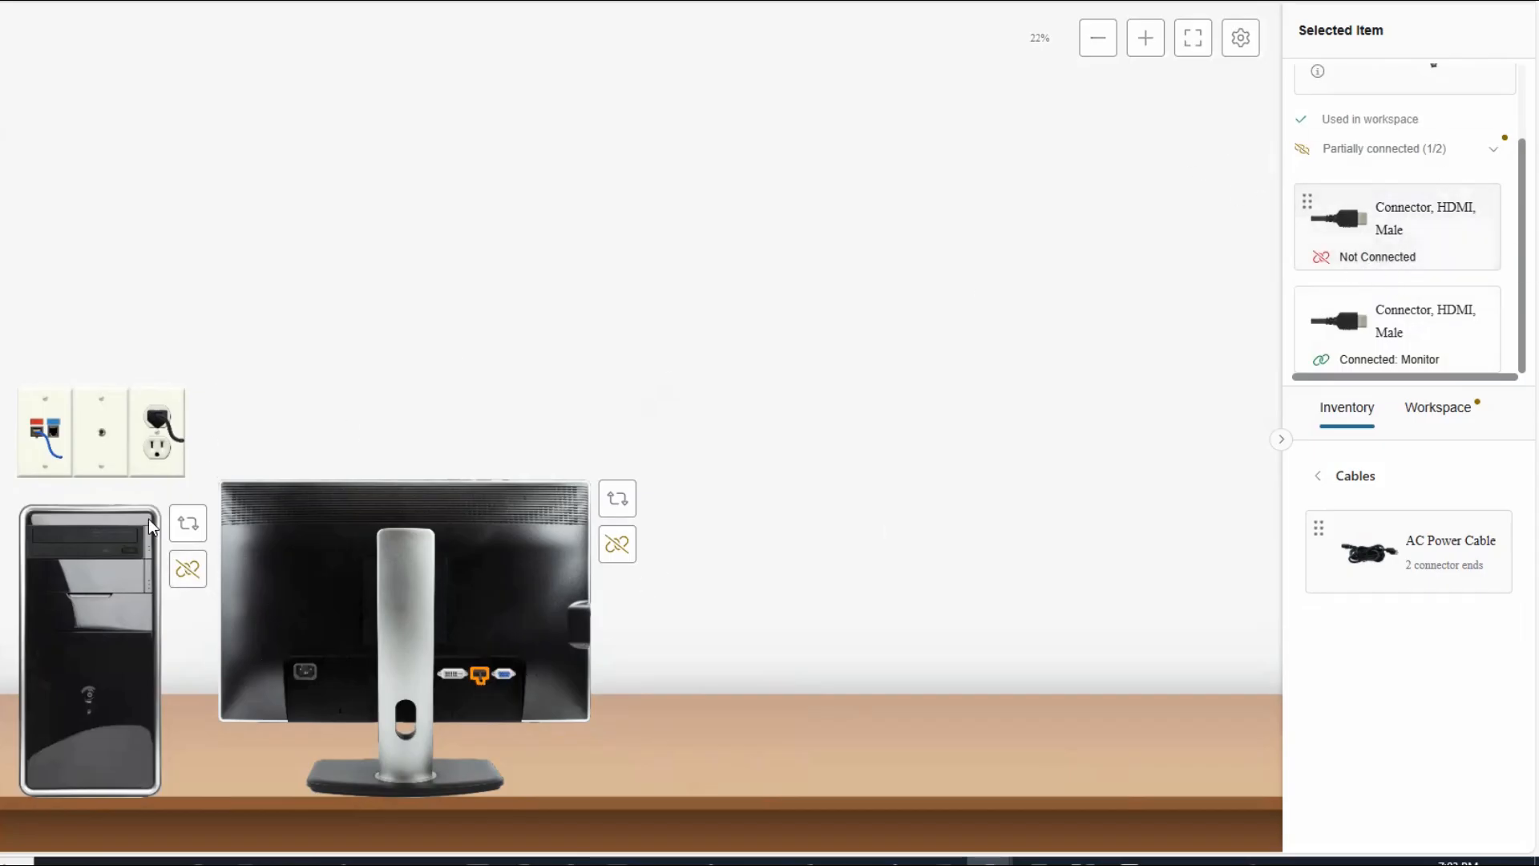
Turn the computer tower to its Back view and reselect the HDMI cable at the monitor.
{"action": "left_click", "coordinate": [188, 523]}
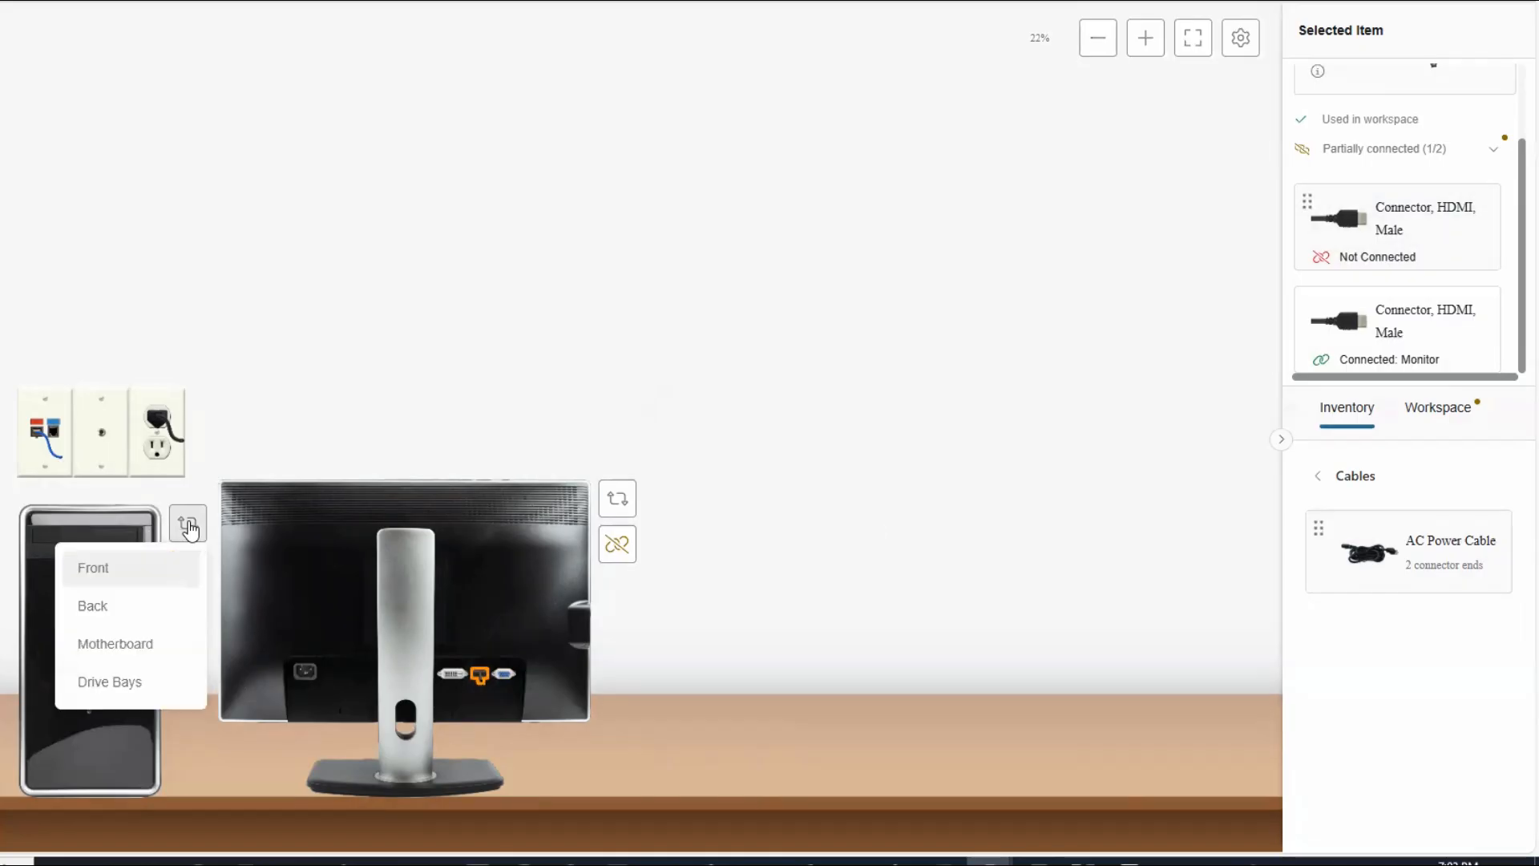
{"action": "left_click", "coordinate": [104, 616]}
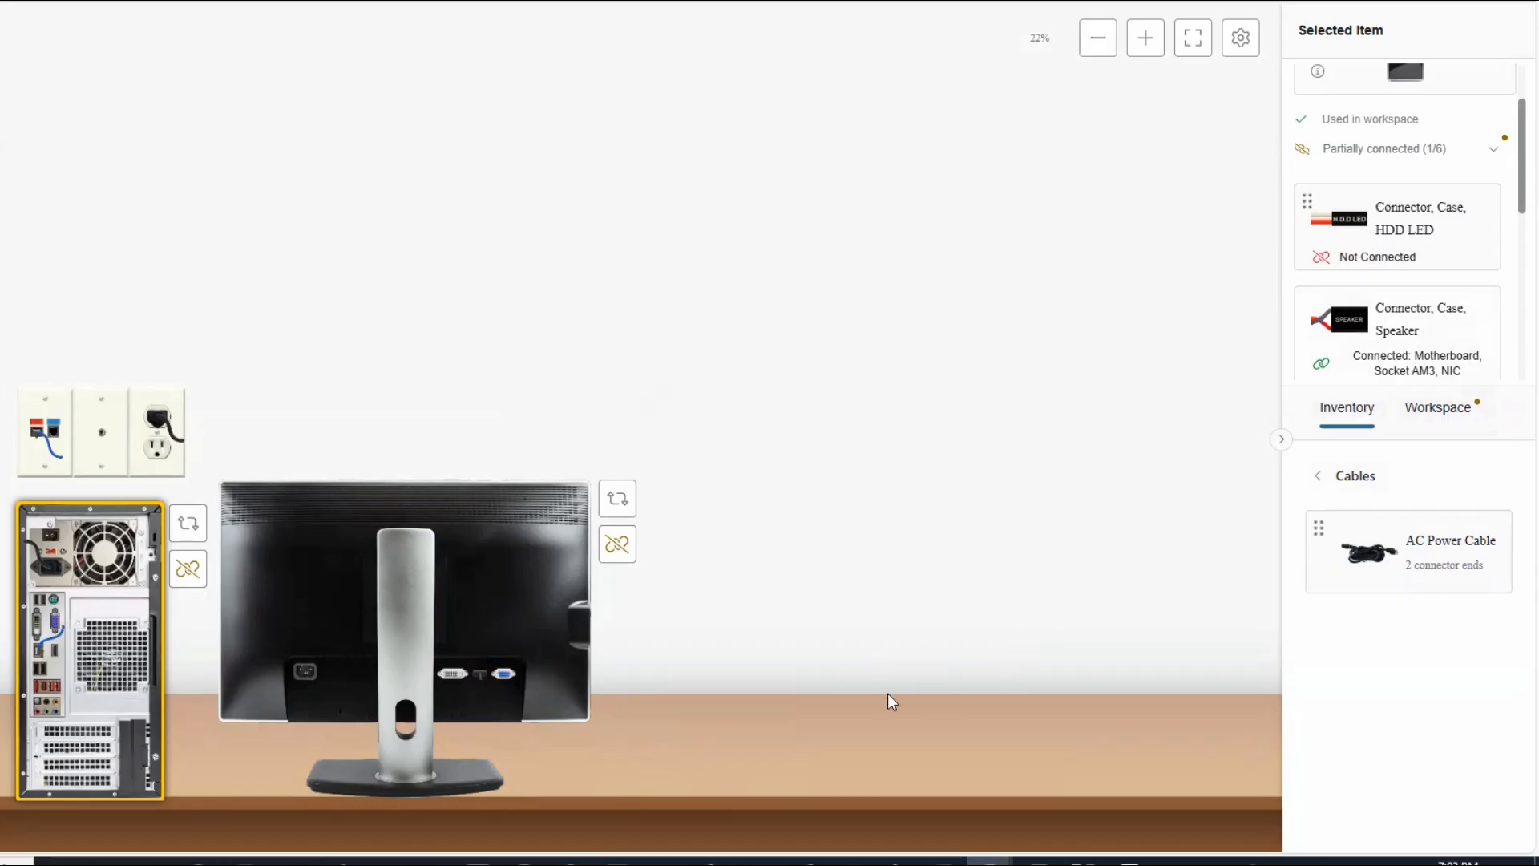
{"action": "left_click", "coordinate": [482, 678]}
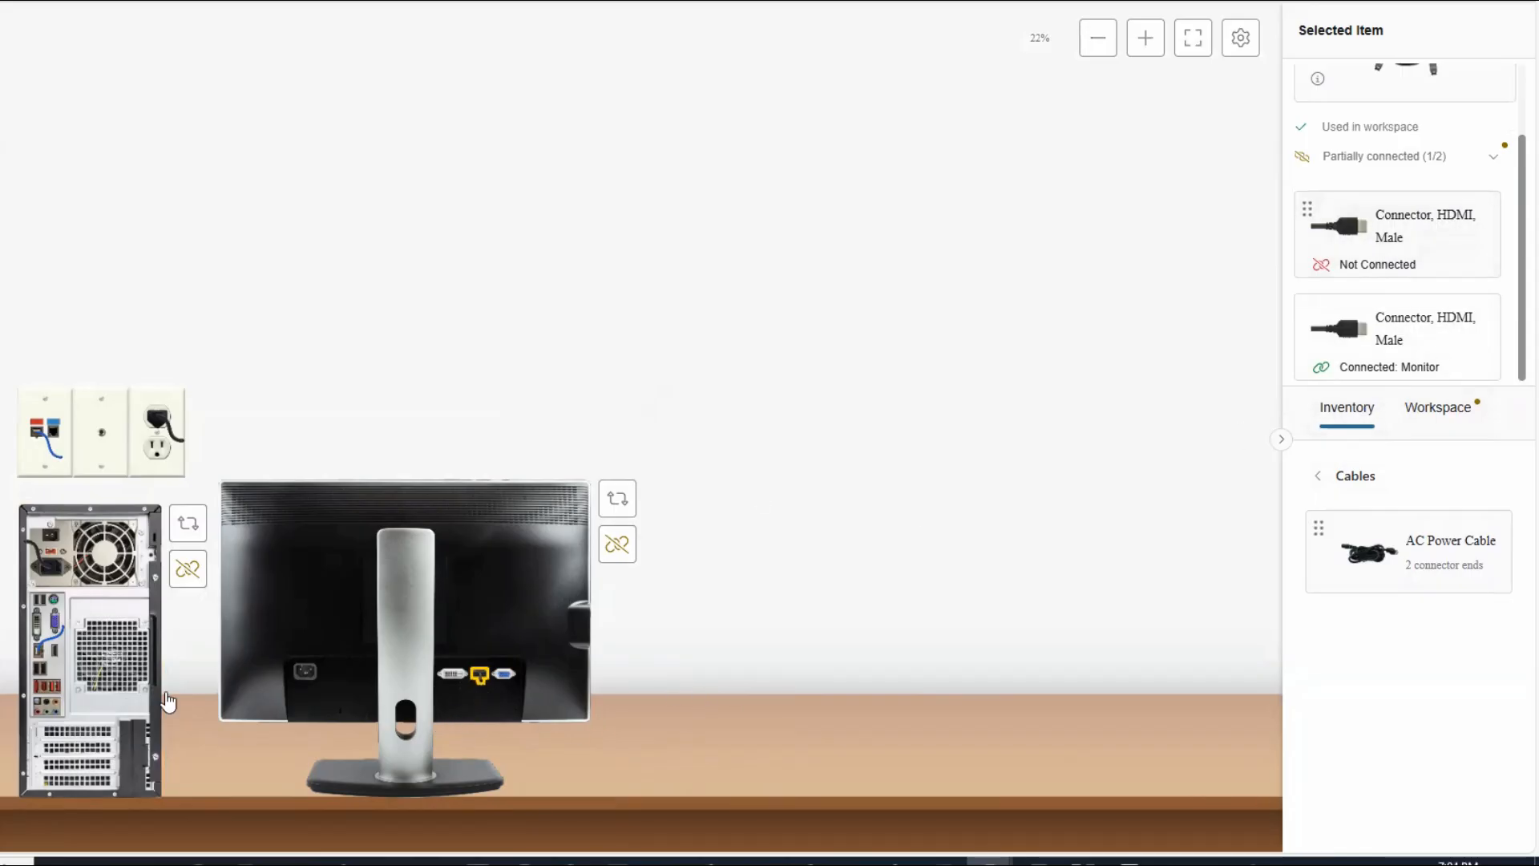
{"action": "left_click", "coordinate": [74, 642]}
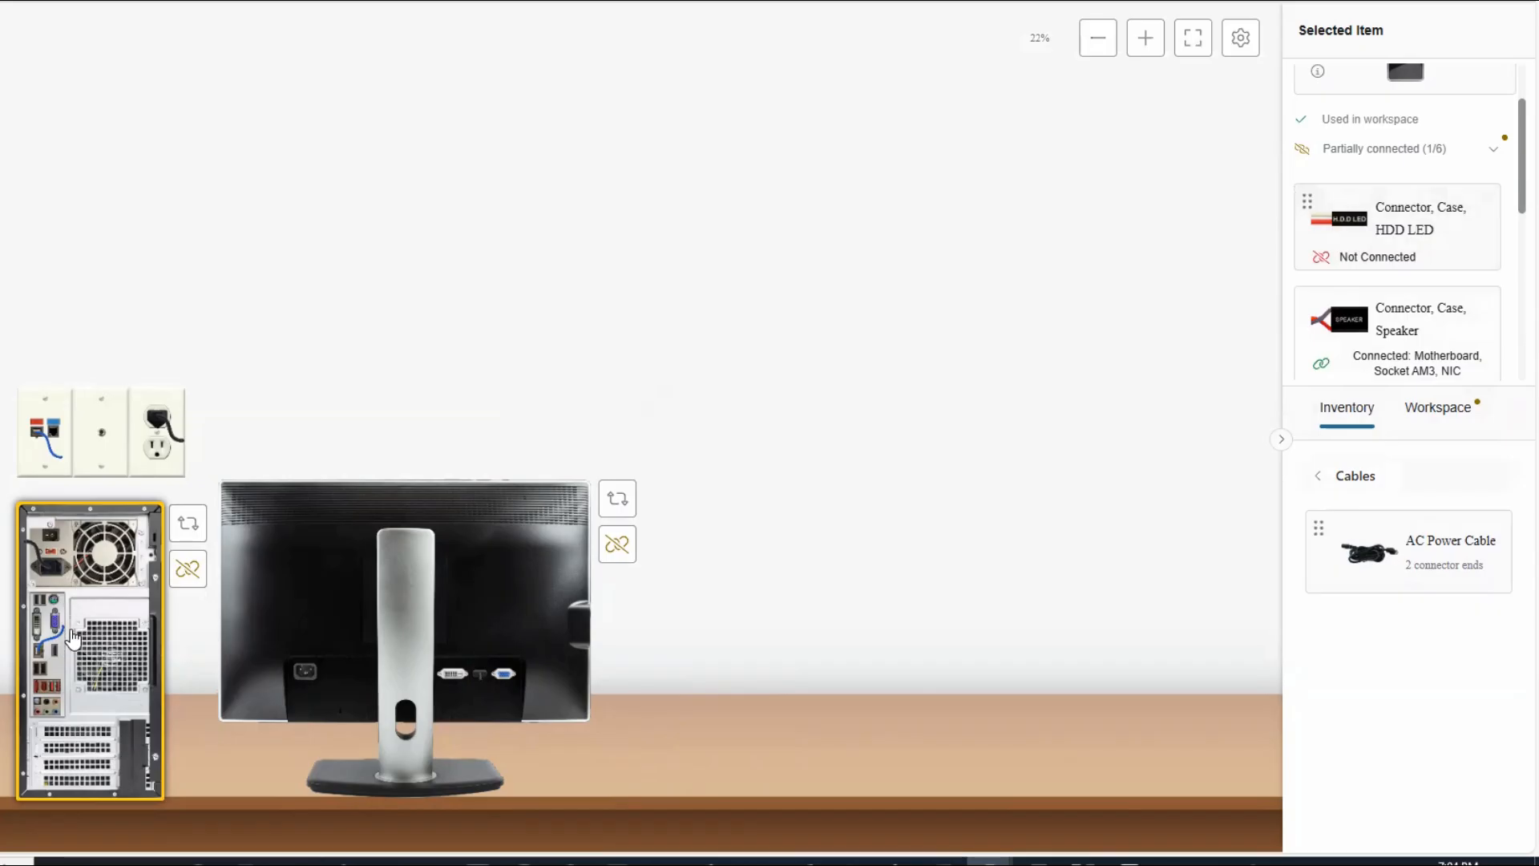
{"action": "left_click", "coordinate": [480, 679]}
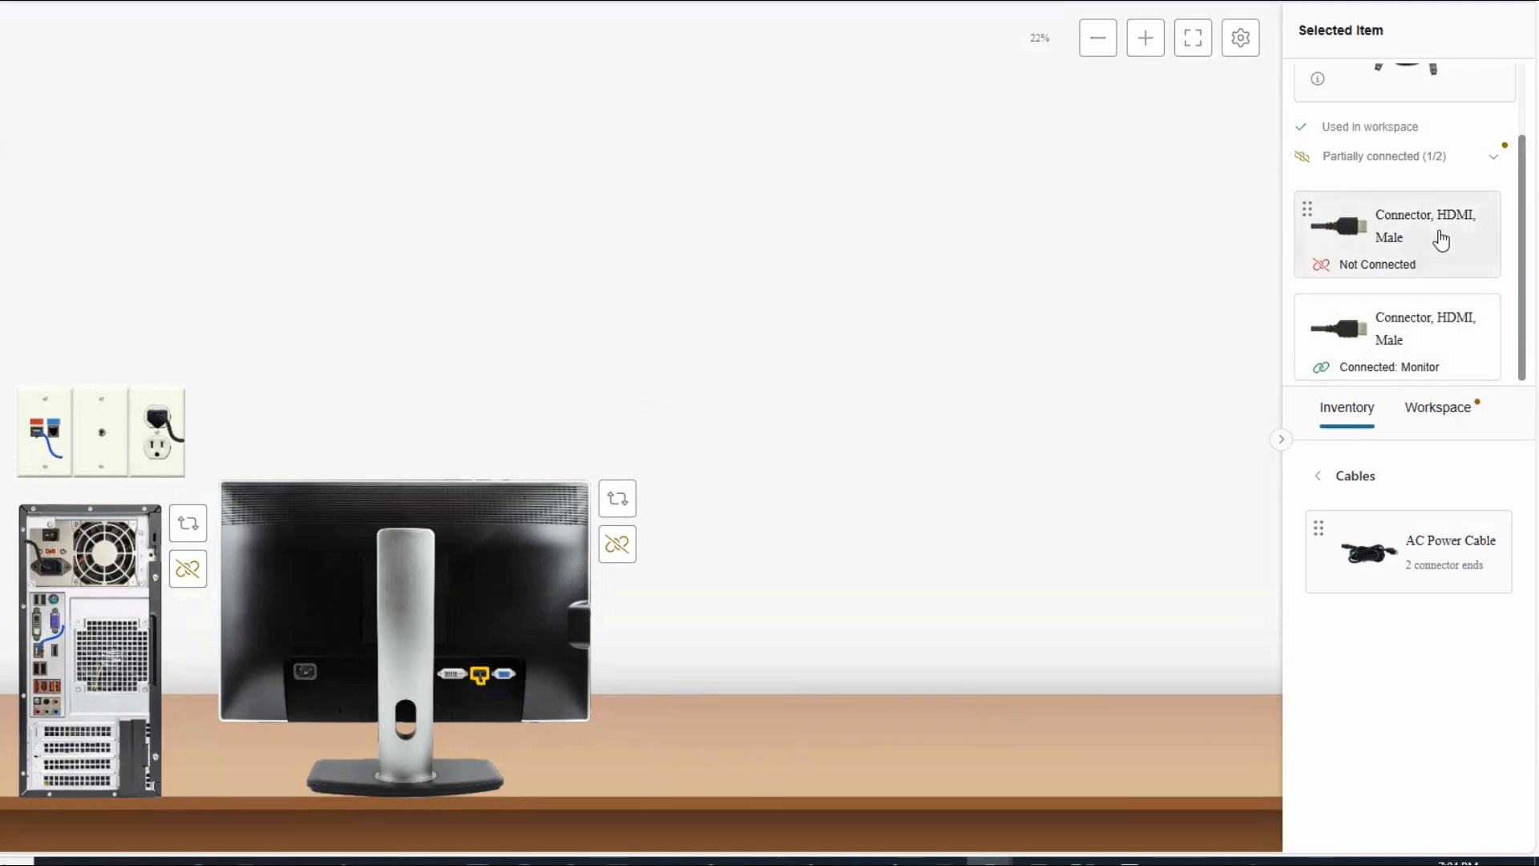
Plug the cable's free HDMI end into the tower's rear HDMI port so it reads Connected.
{"action": "left_click_drag", "start_coordinate": [1440, 238], "coordinate": [40, 668]}
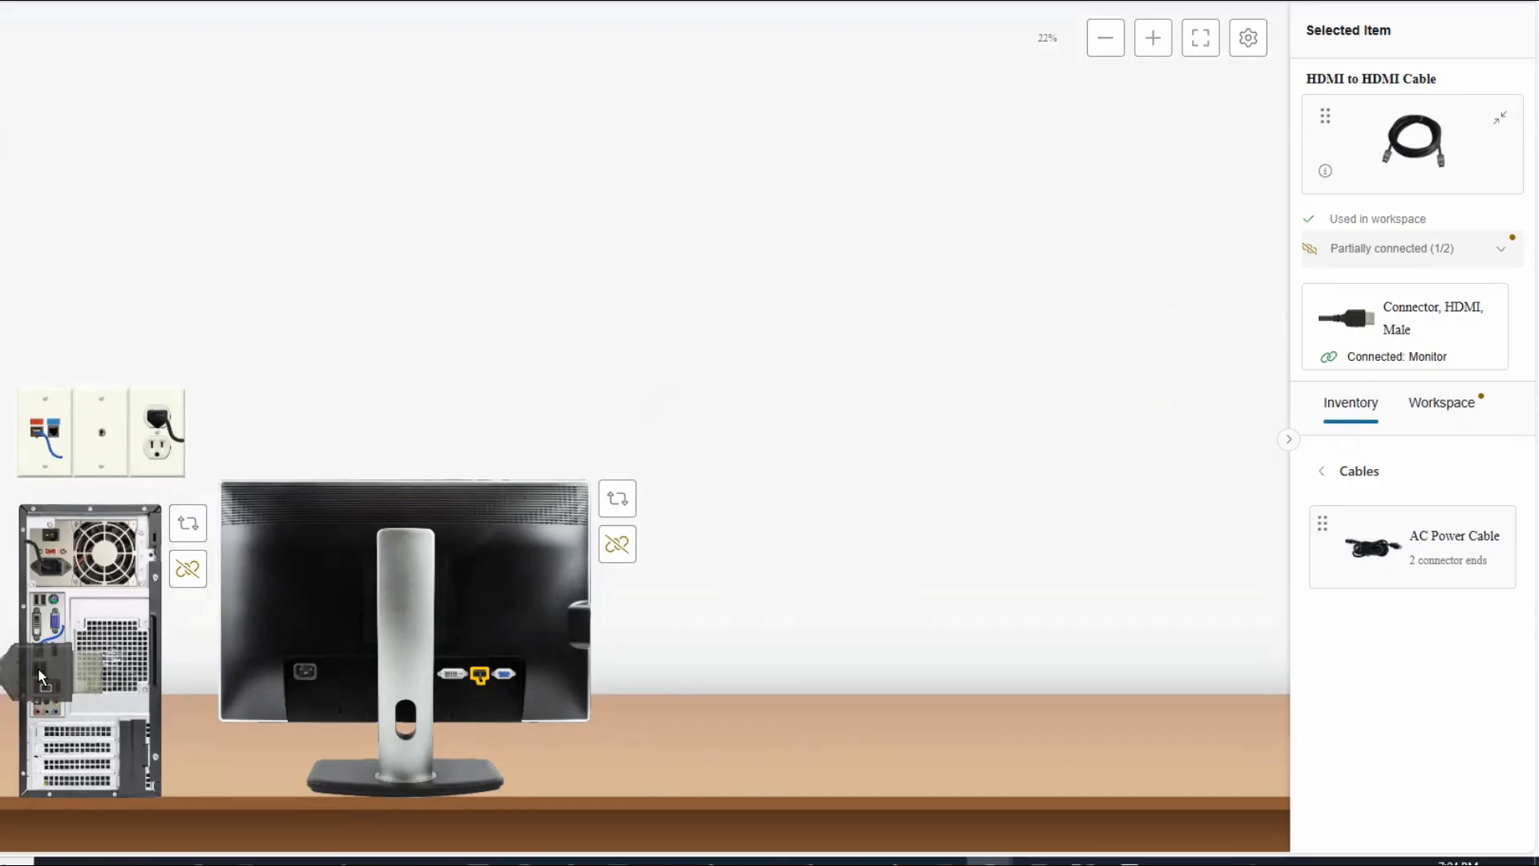
{"action": "mouse_move", "coordinate": [37, 667]}
{"action": "left_mouse_down"}
{"action": "mouse_move", "coordinate": [46, 704]}
{"action": "mouse_move", "coordinate": [40, 662]}
{"action": "mouse_move", "coordinate": [38, 678]}
{"action": "left_mouse_up"}
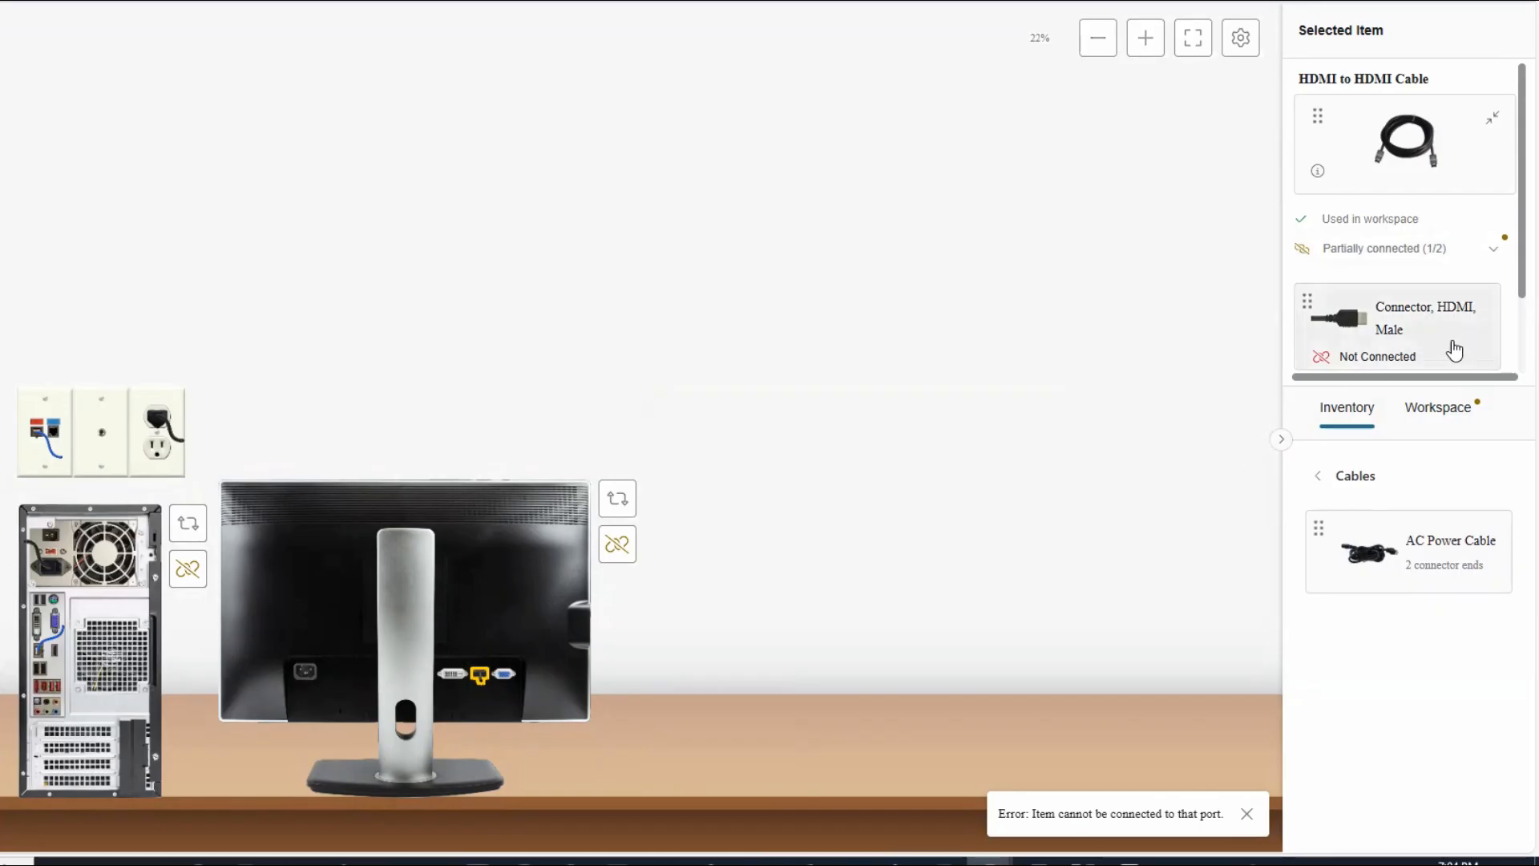
{"action": "scroll", "coordinate": [1455, 351], "scroll_direction": "down", "scroll_amount": 1}
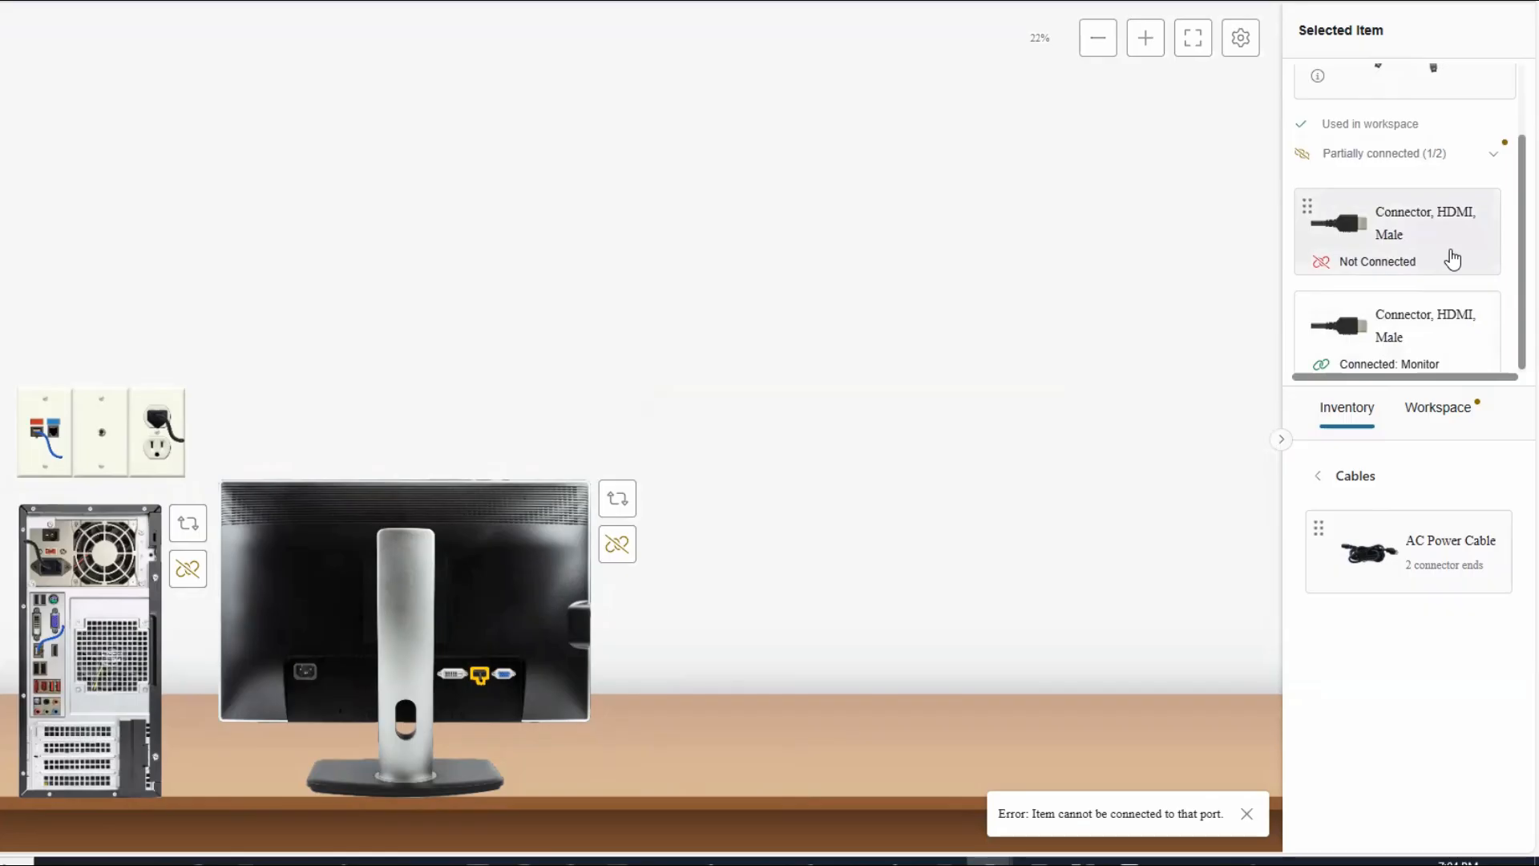
{"action": "left_click_drag", "start_coordinate": [1453, 259], "coordinate": [50, 663]}
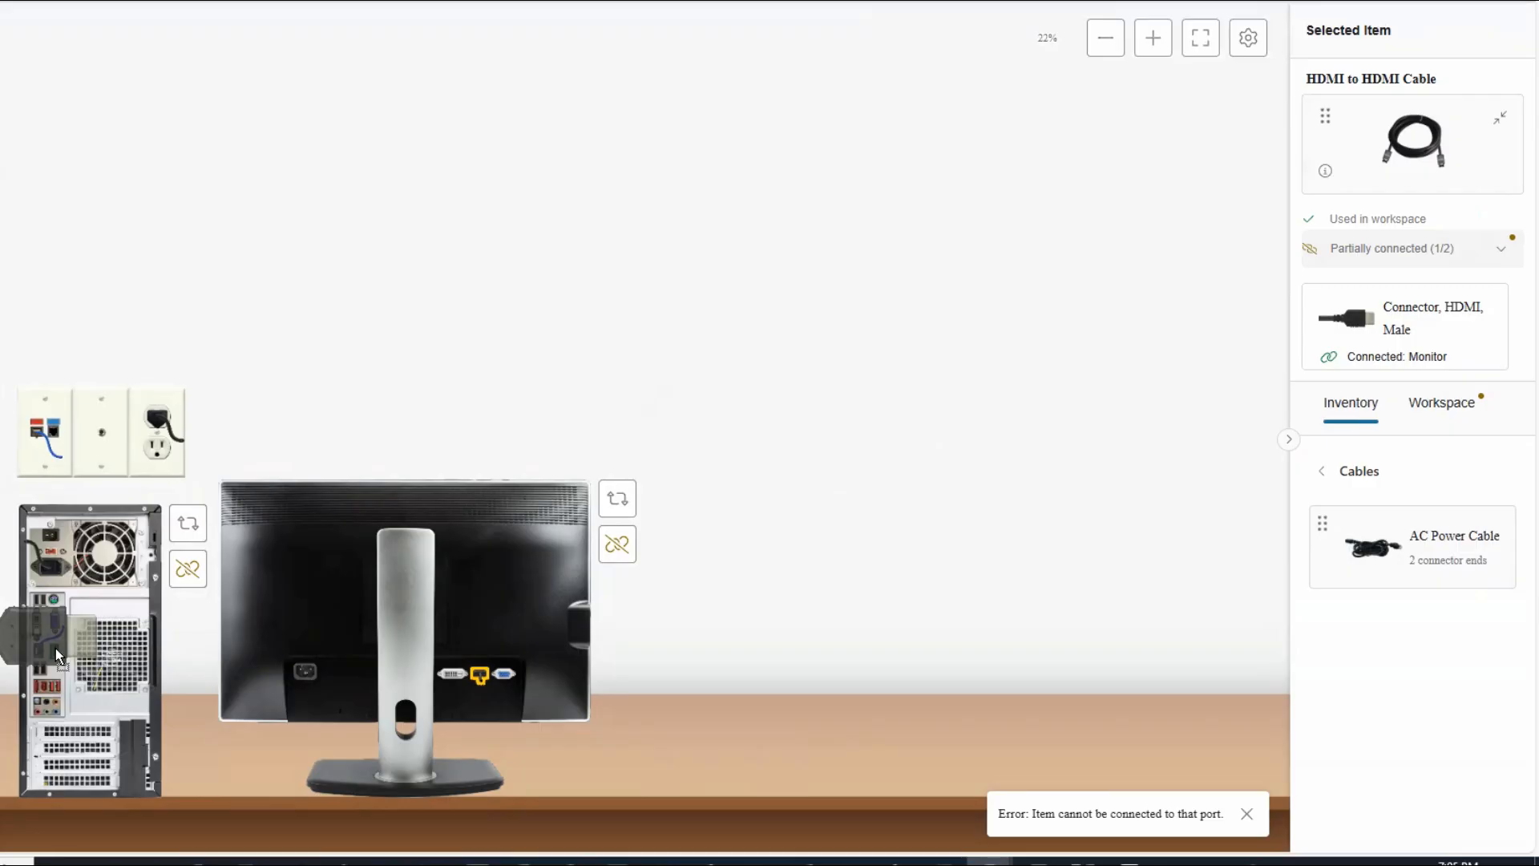
{"action": "left_click_drag", "start_coordinate": [56, 648], "coordinate": [55, 648]}
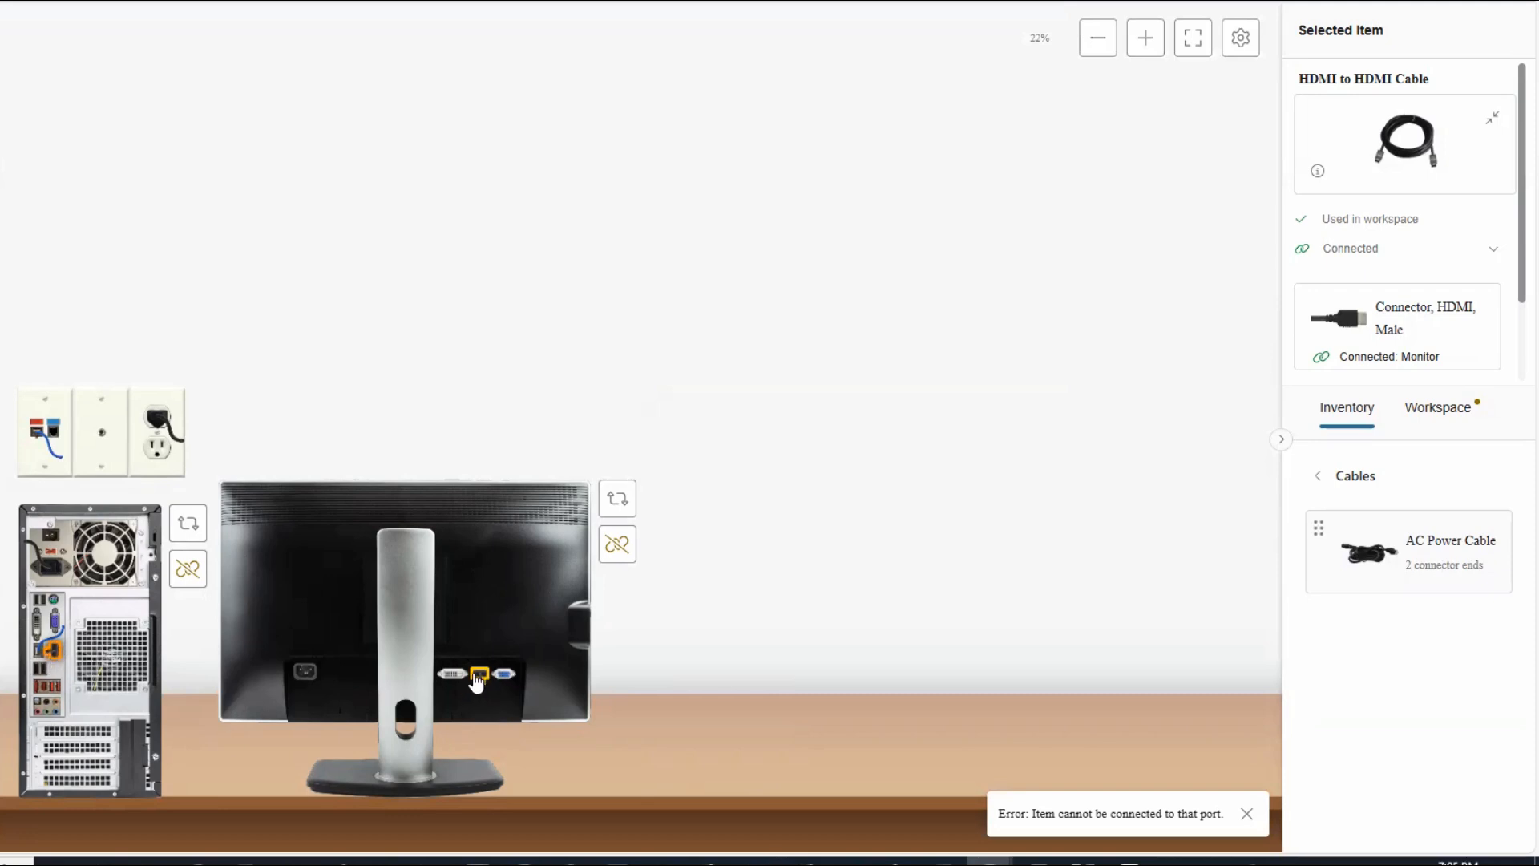
Turn both the monitor and the computer so they face front again.
{"action": "left_click", "coordinate": [617, 497]}
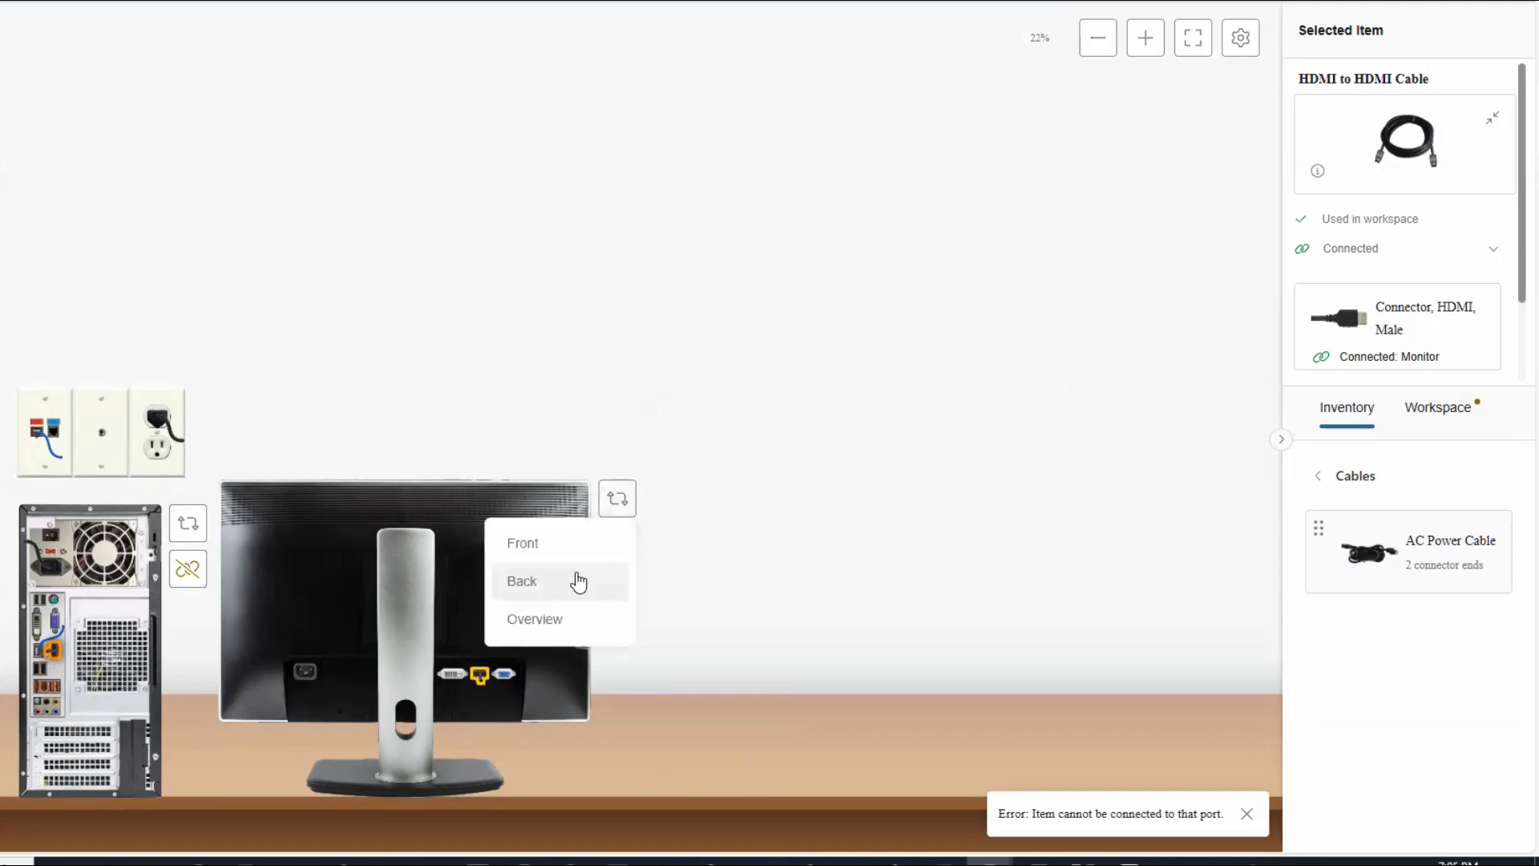
{"action": "left_click", "coordinate": [548, 545]}
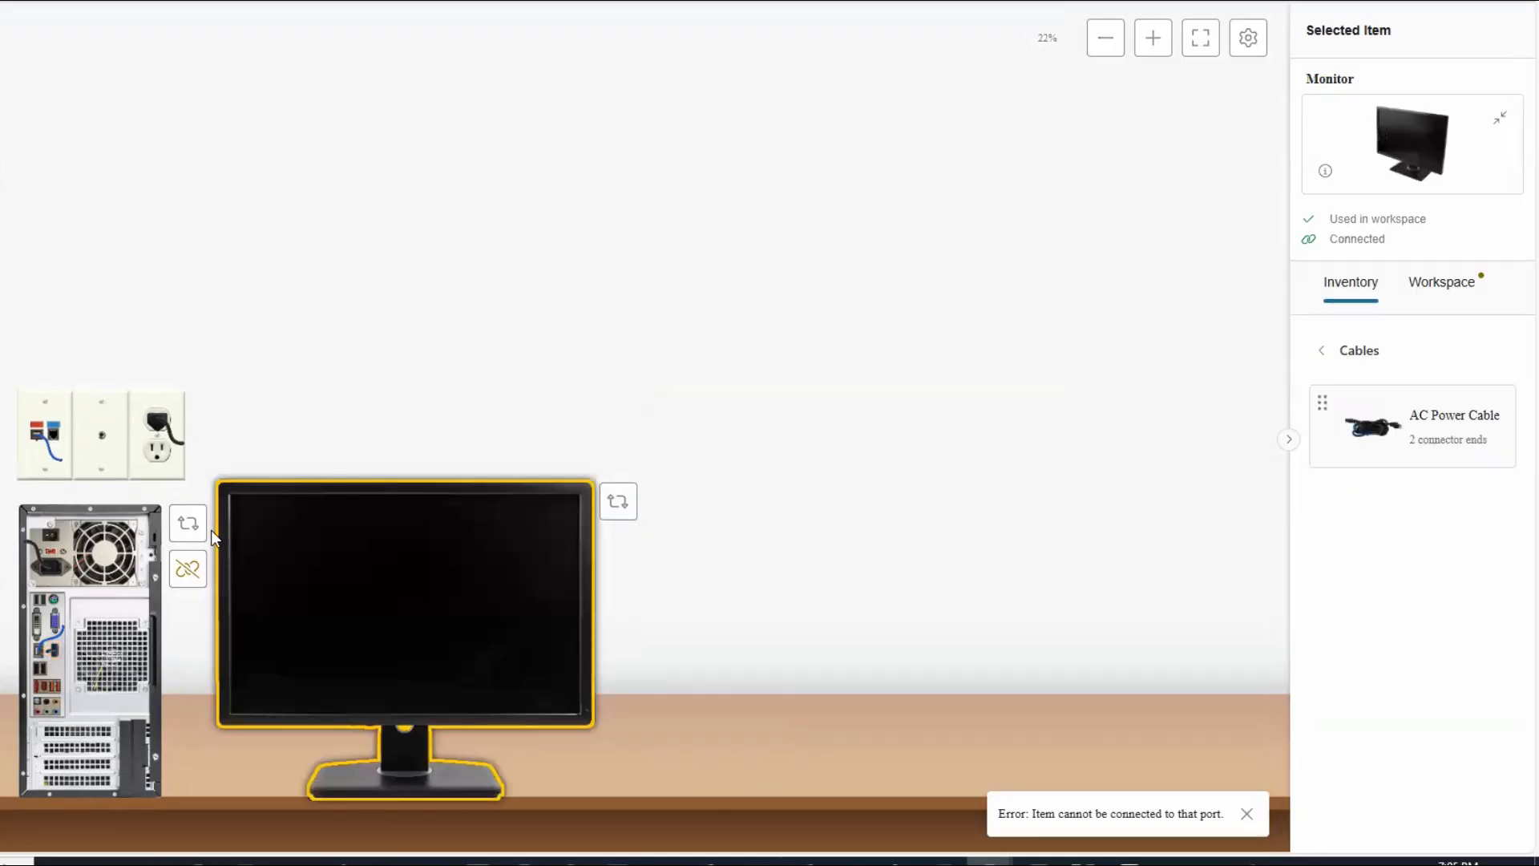
{"action": "left_click", "coordinate": [187, 522]}
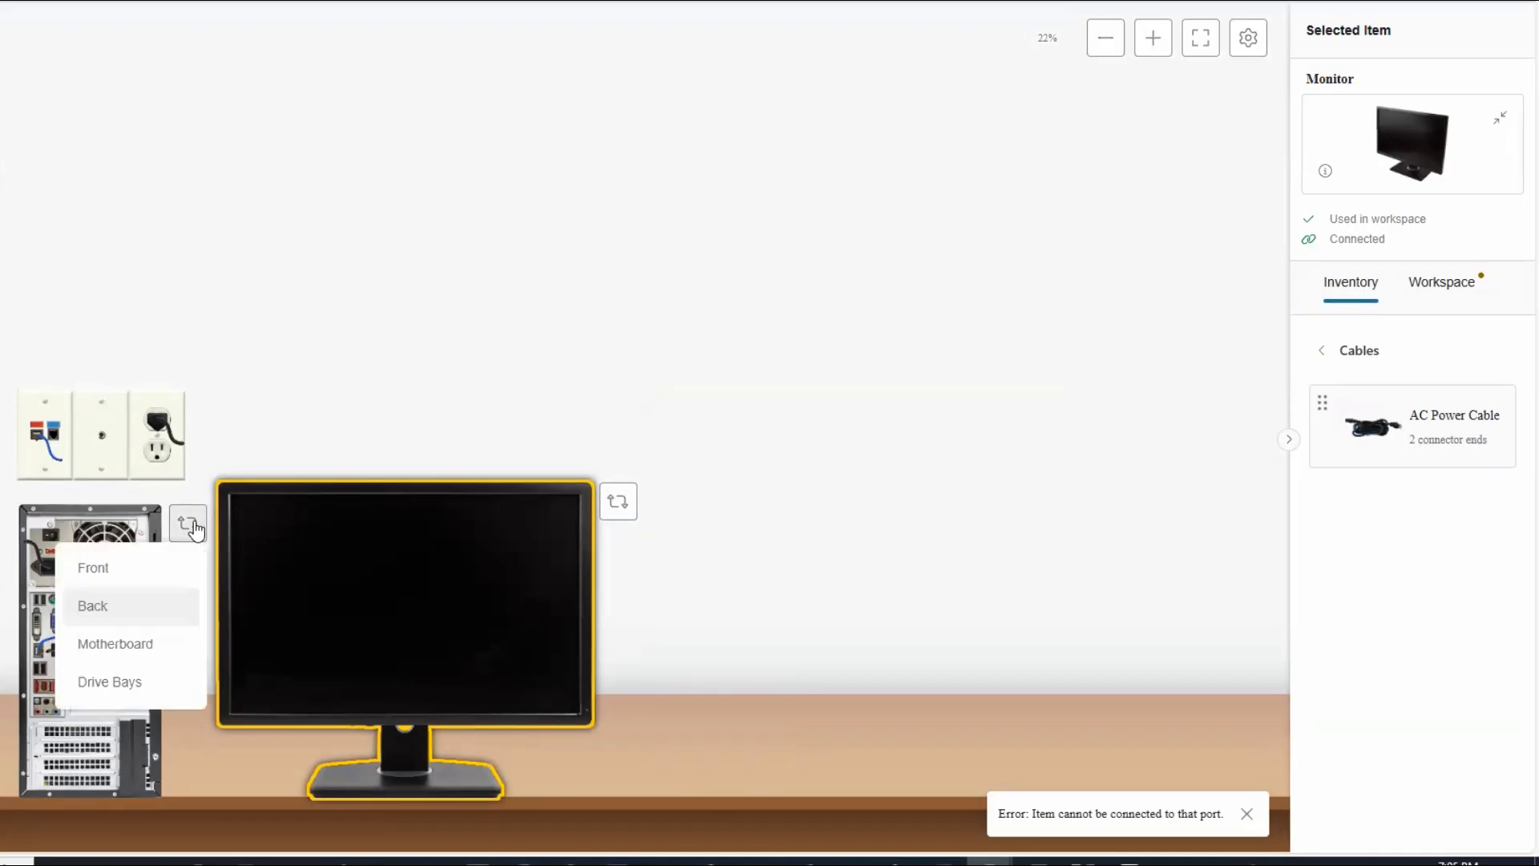
{"action": "left_click", "coordinate": [112, 569]}
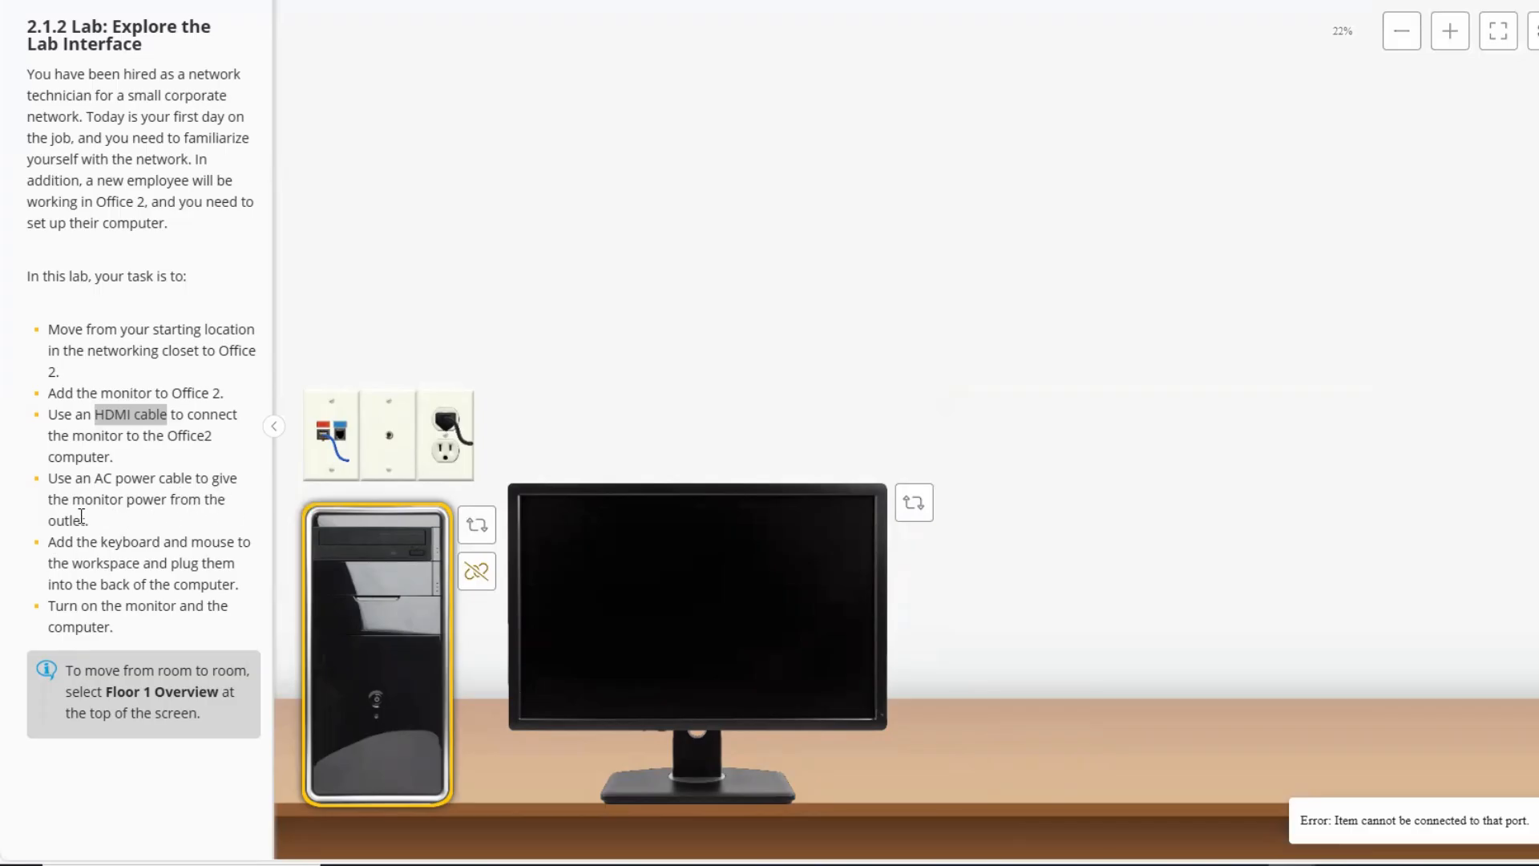
Highlight the AC power cable task line in the lab instructions.
{"action": "left_click_drag", "start_coordinate": [89, 519], "coordinate": [45, 483]}
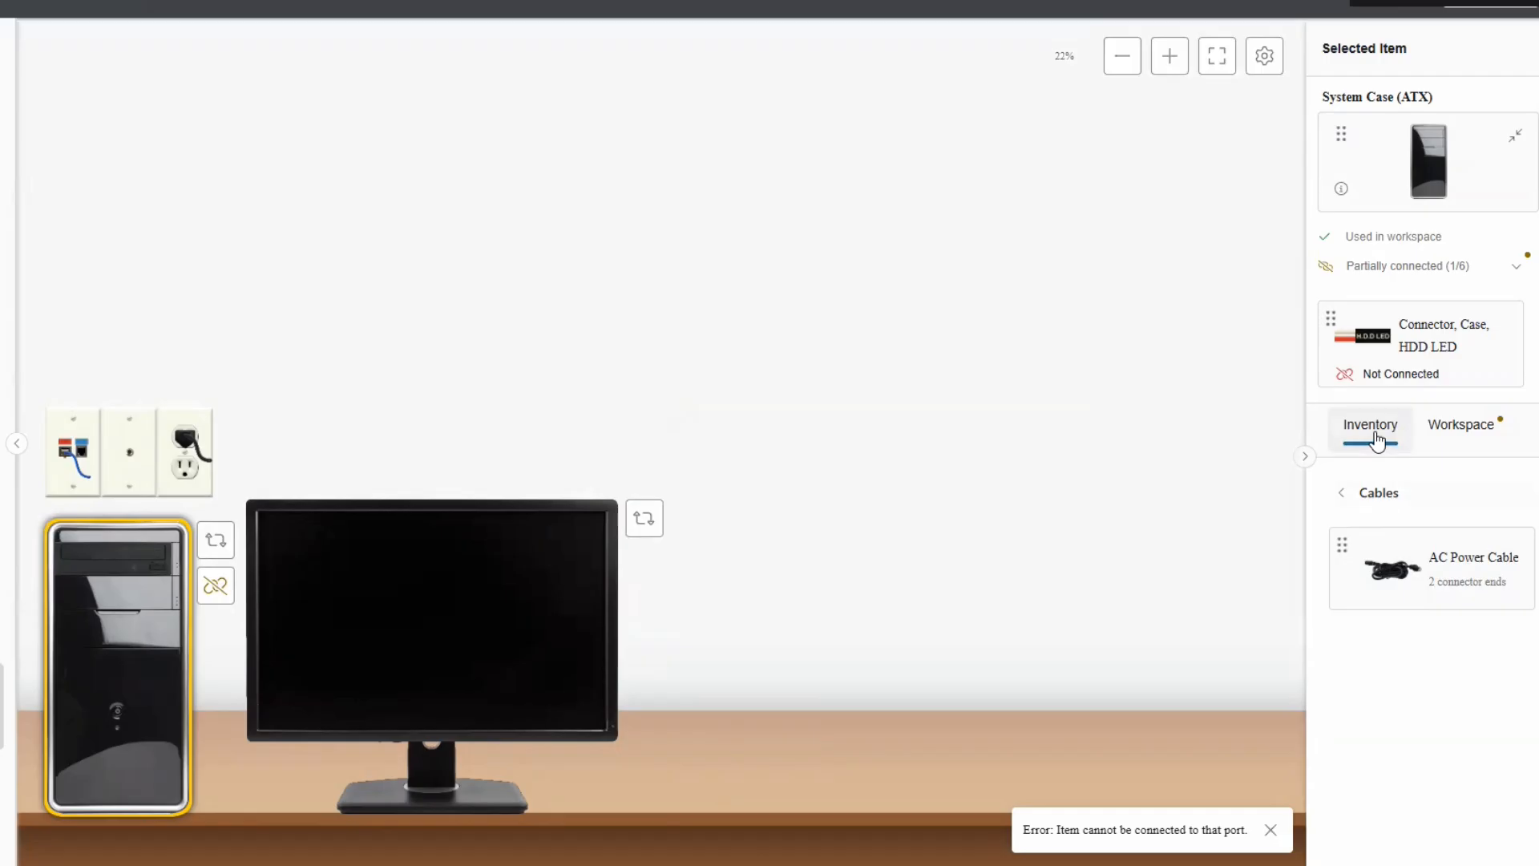
Place an AC Power Cable from the Cables inventory on the desk and connect its male plug at the wall outlet.
{"action": "left_click", "coordinate": [1353, 499]}
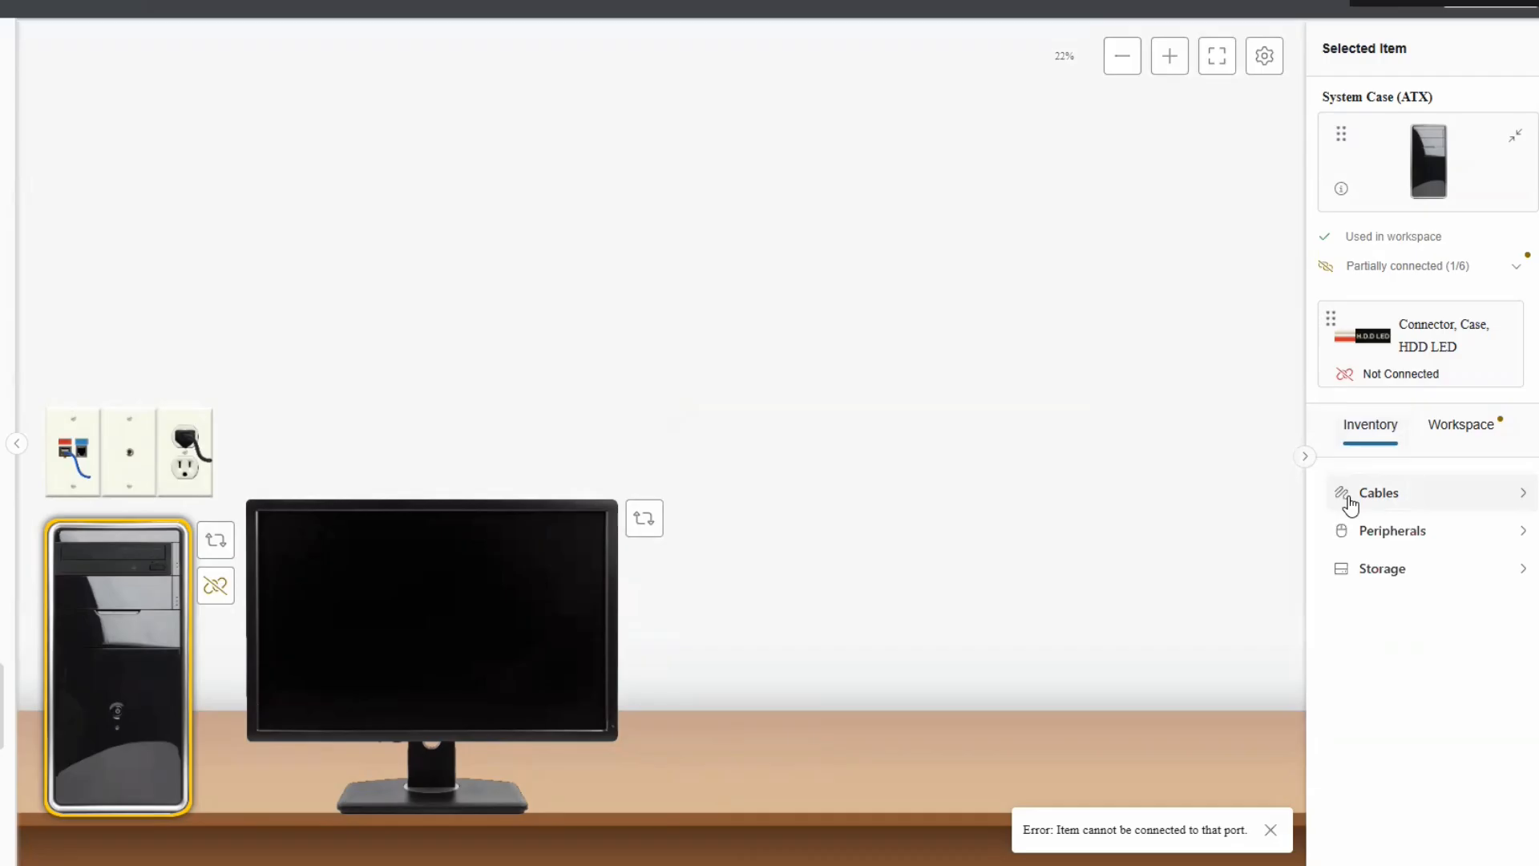
{"action": "left_click", "coordinate": [1526, 496]}
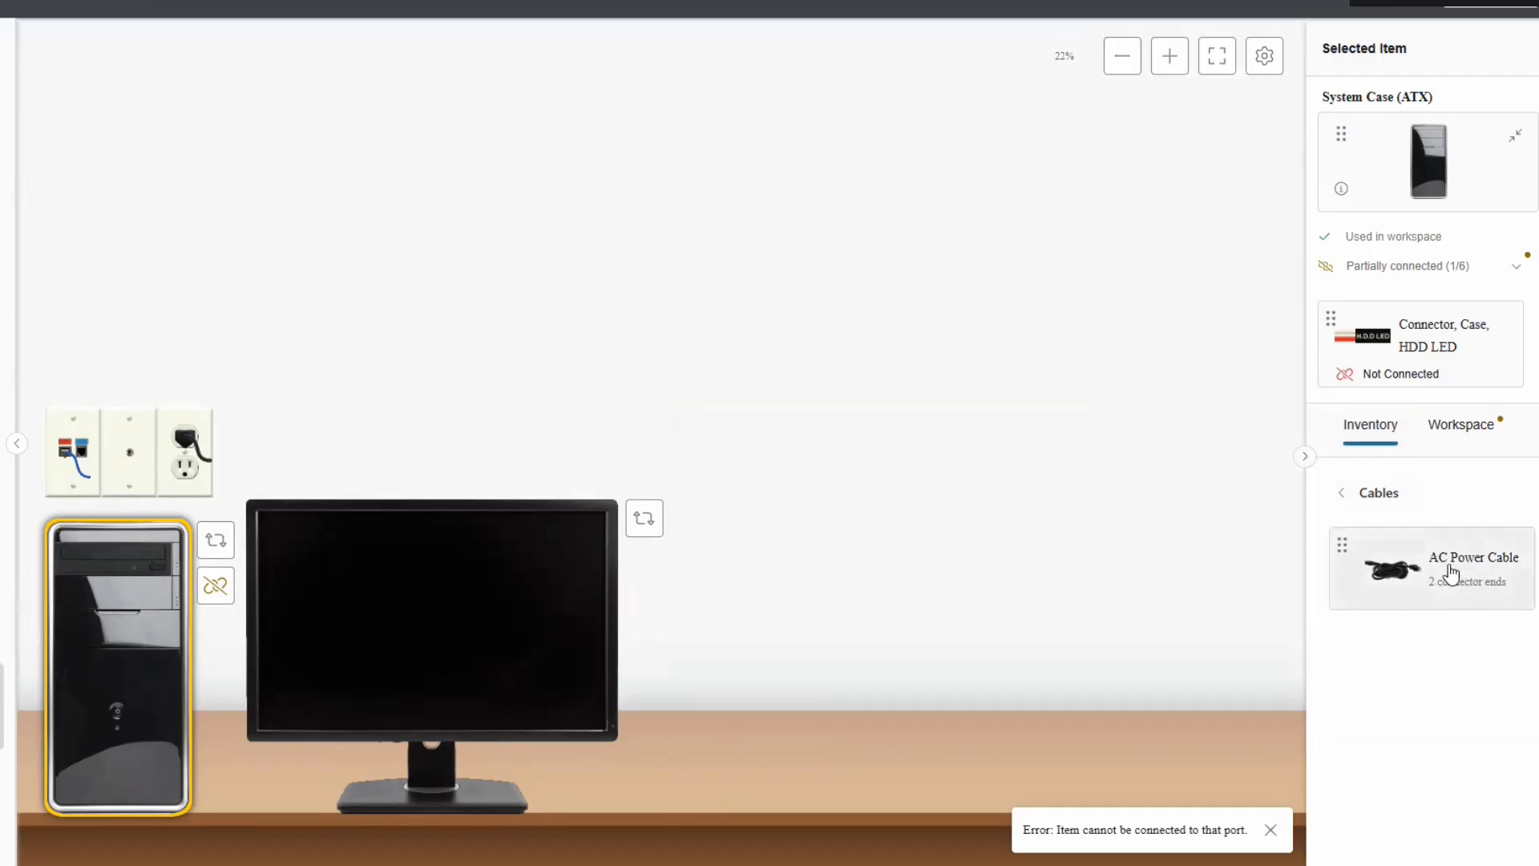
{"action": "left_click_drag", "start_coordinate": [1451, 571], "coordinate": [954, 735]}
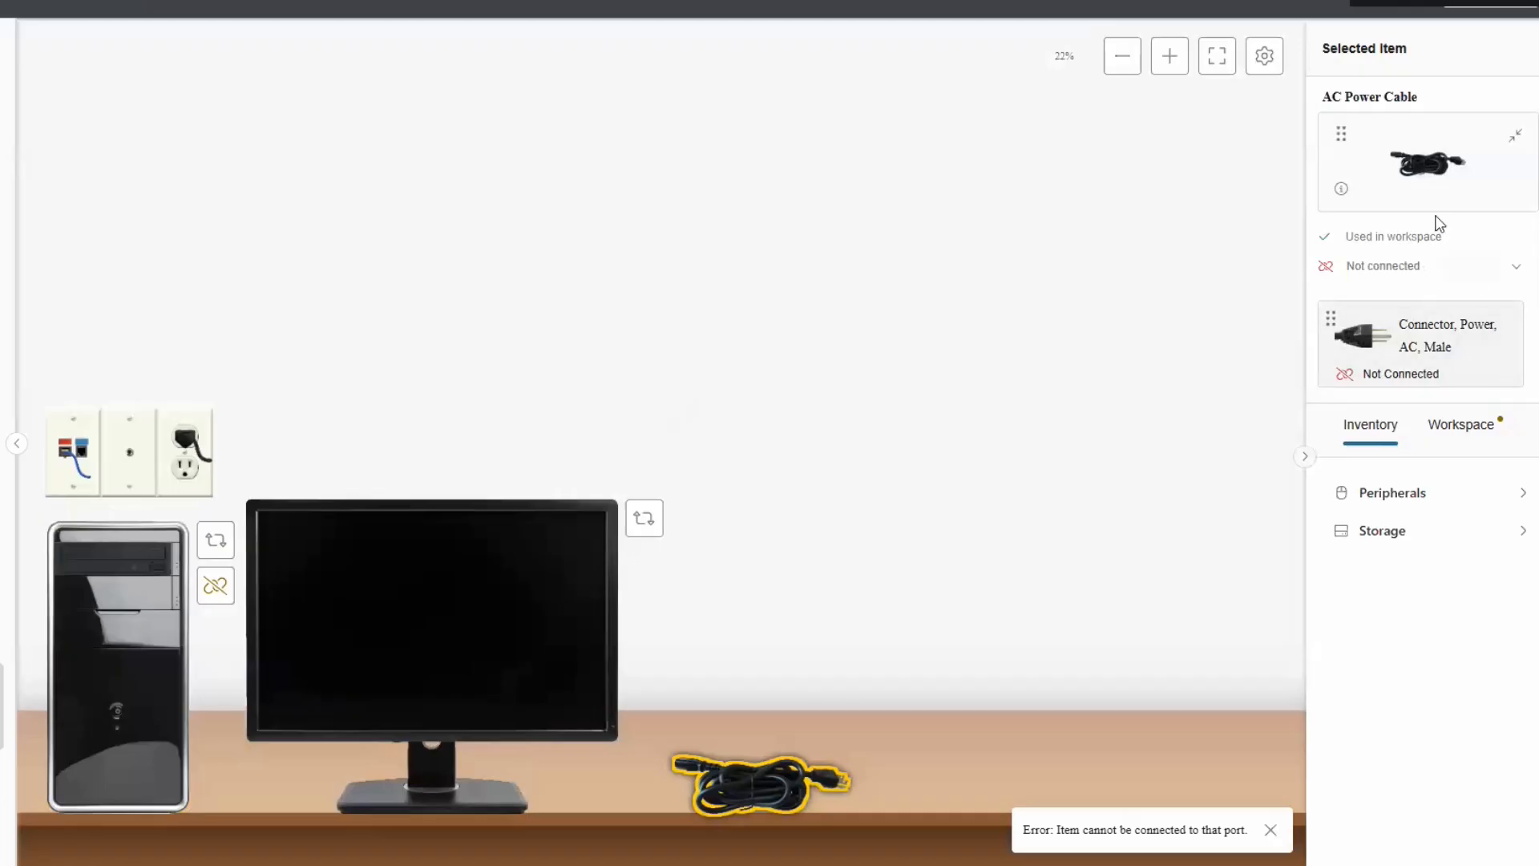
{"action": "scroll", "coordinate": [1398, 327], "scroll_direction": "down", "scroll_amount": 1}
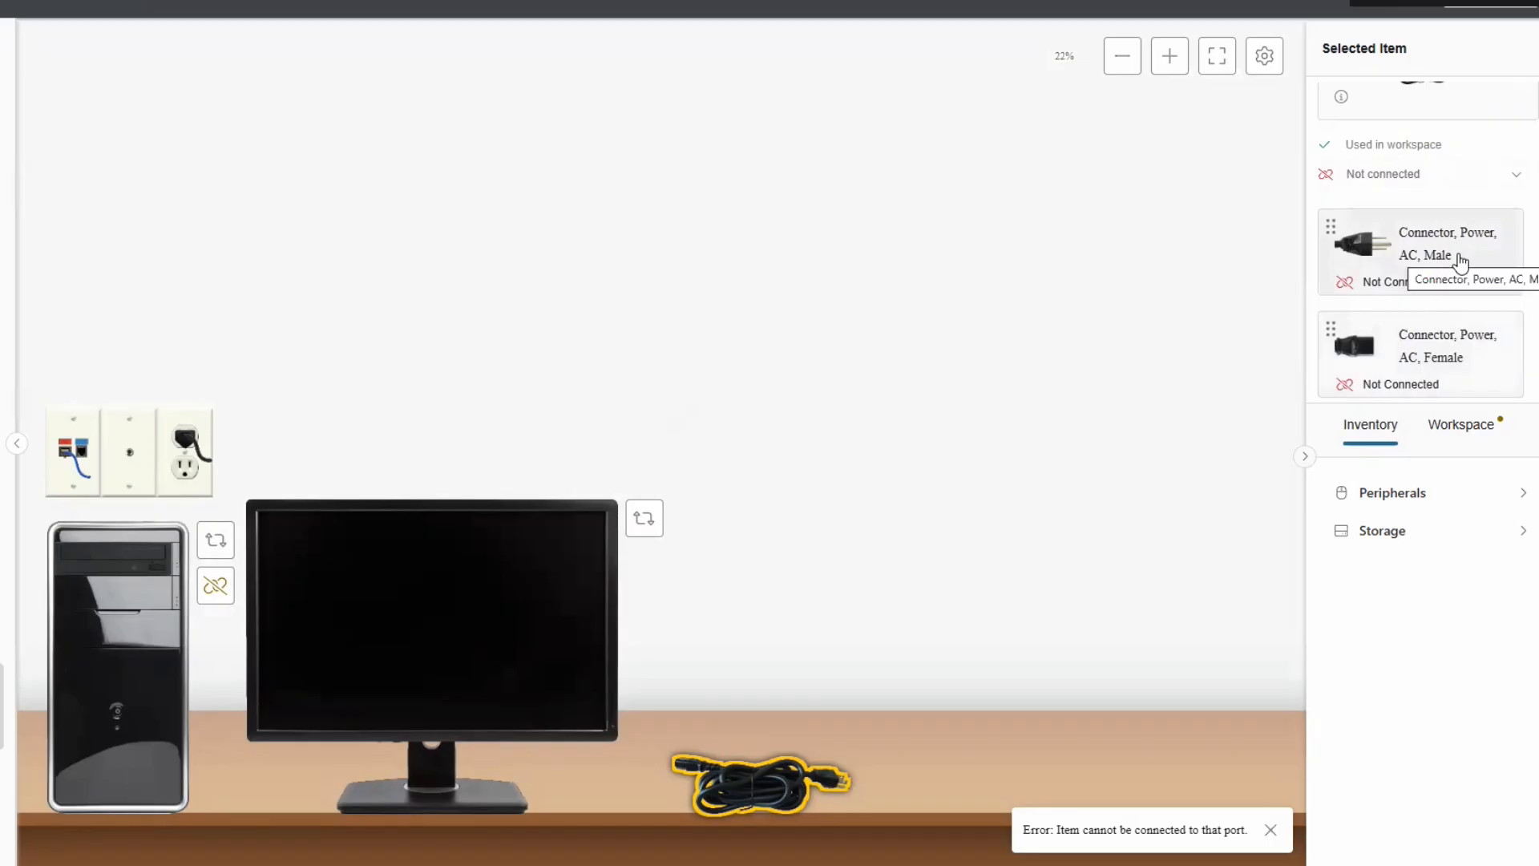
{"action": "left_click_drag", "start_coordinate": [1434, 250], "coordinate": [184, 464]}
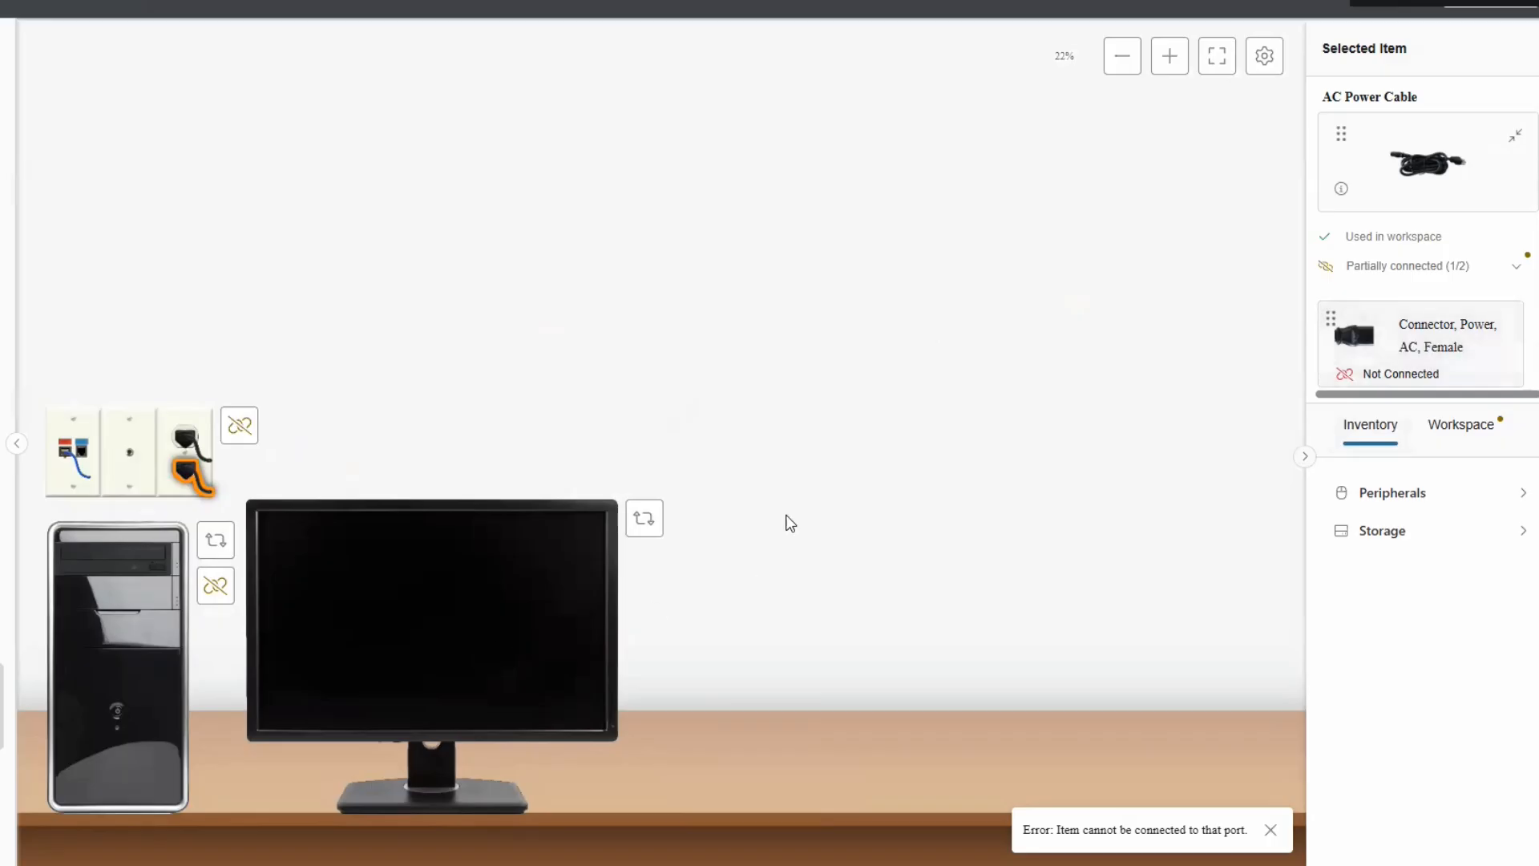
Turn the monitor to its back and plug the AC cable's female end into its power port.
{"action": "left_click", "coordinate": [644, 518]}
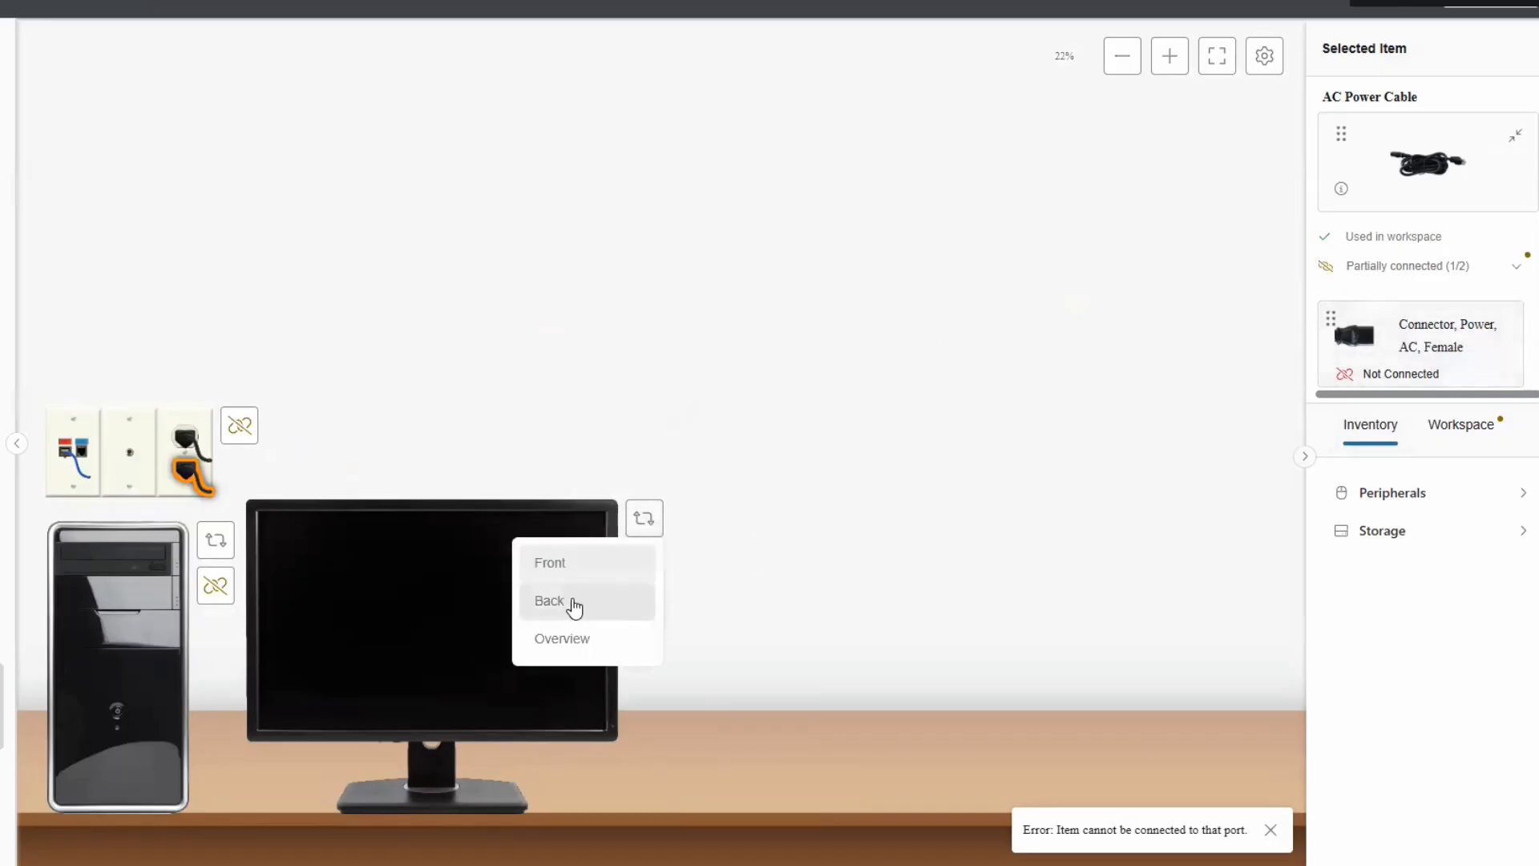
{"action": "left_click", "coordinate": [572, 603]}
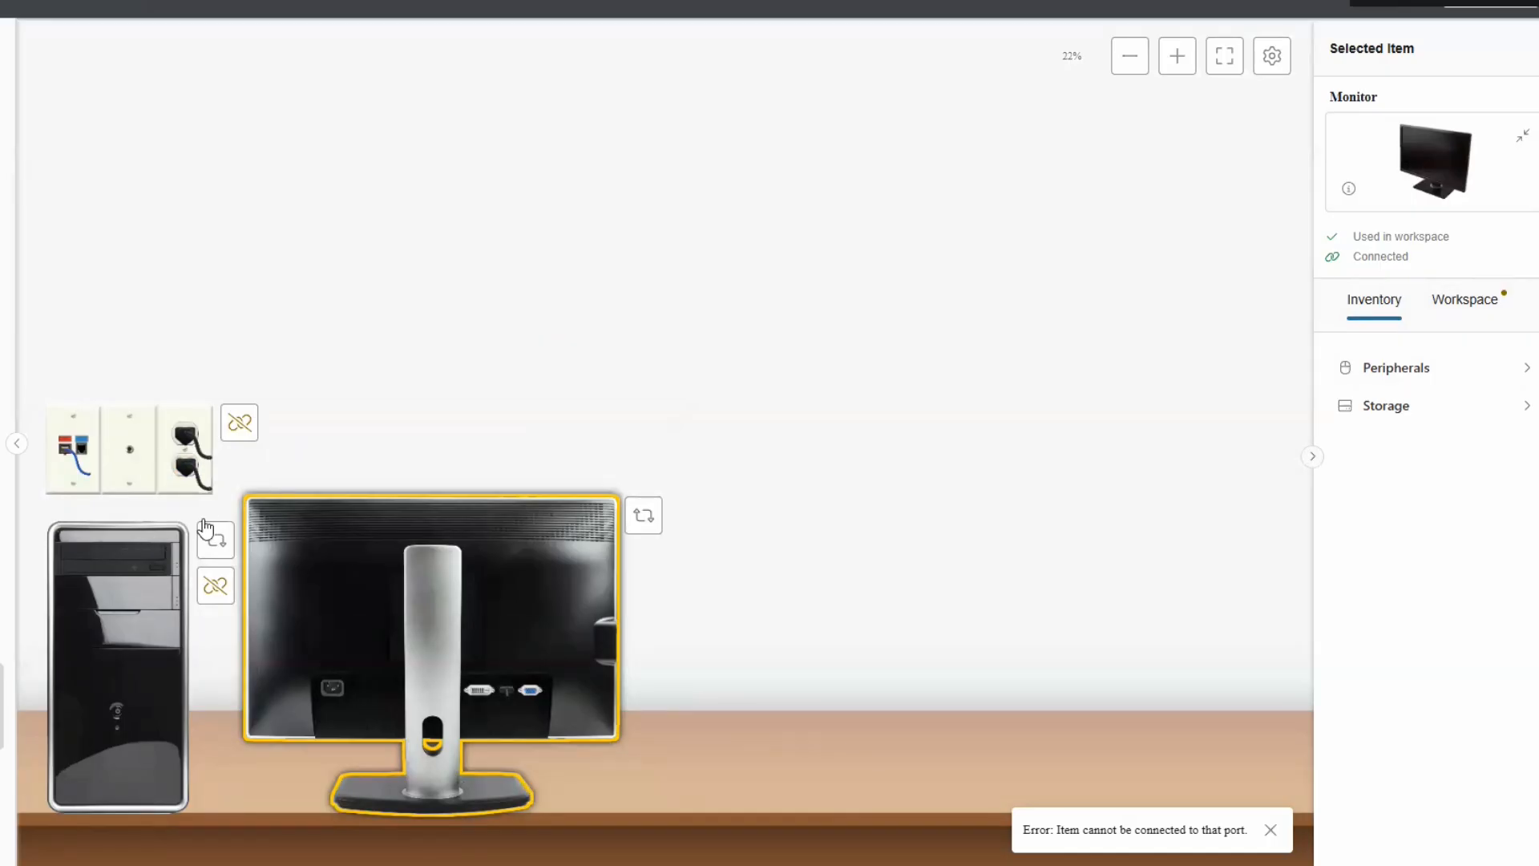
{"action": "left_click", "coordinate": [193, 474]}
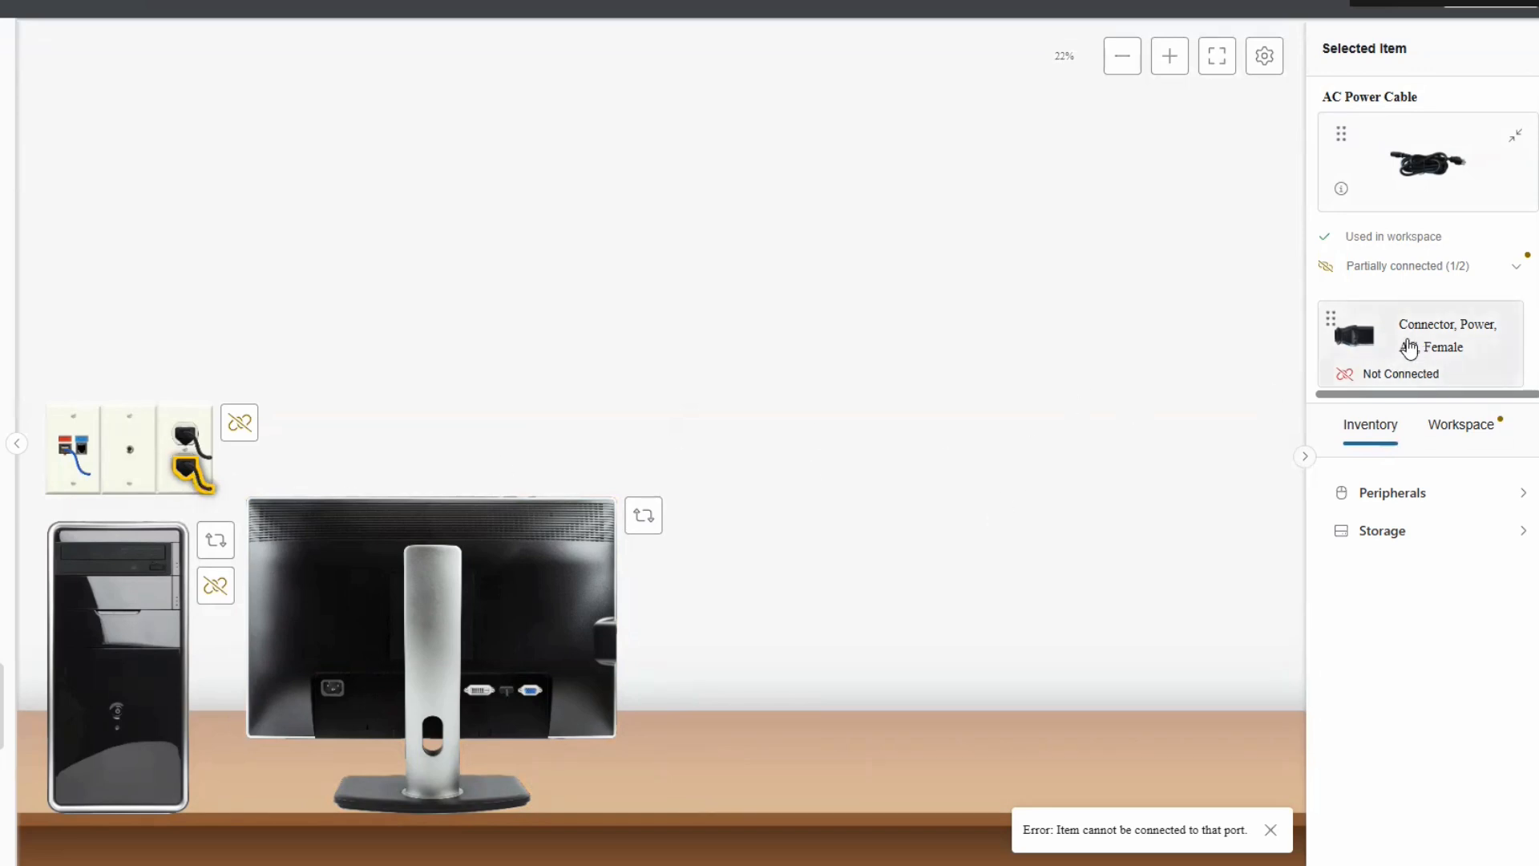
{"action": "left_click_drag", "start_coordinate": [1400, 350], "coordinate": [337, 699]}
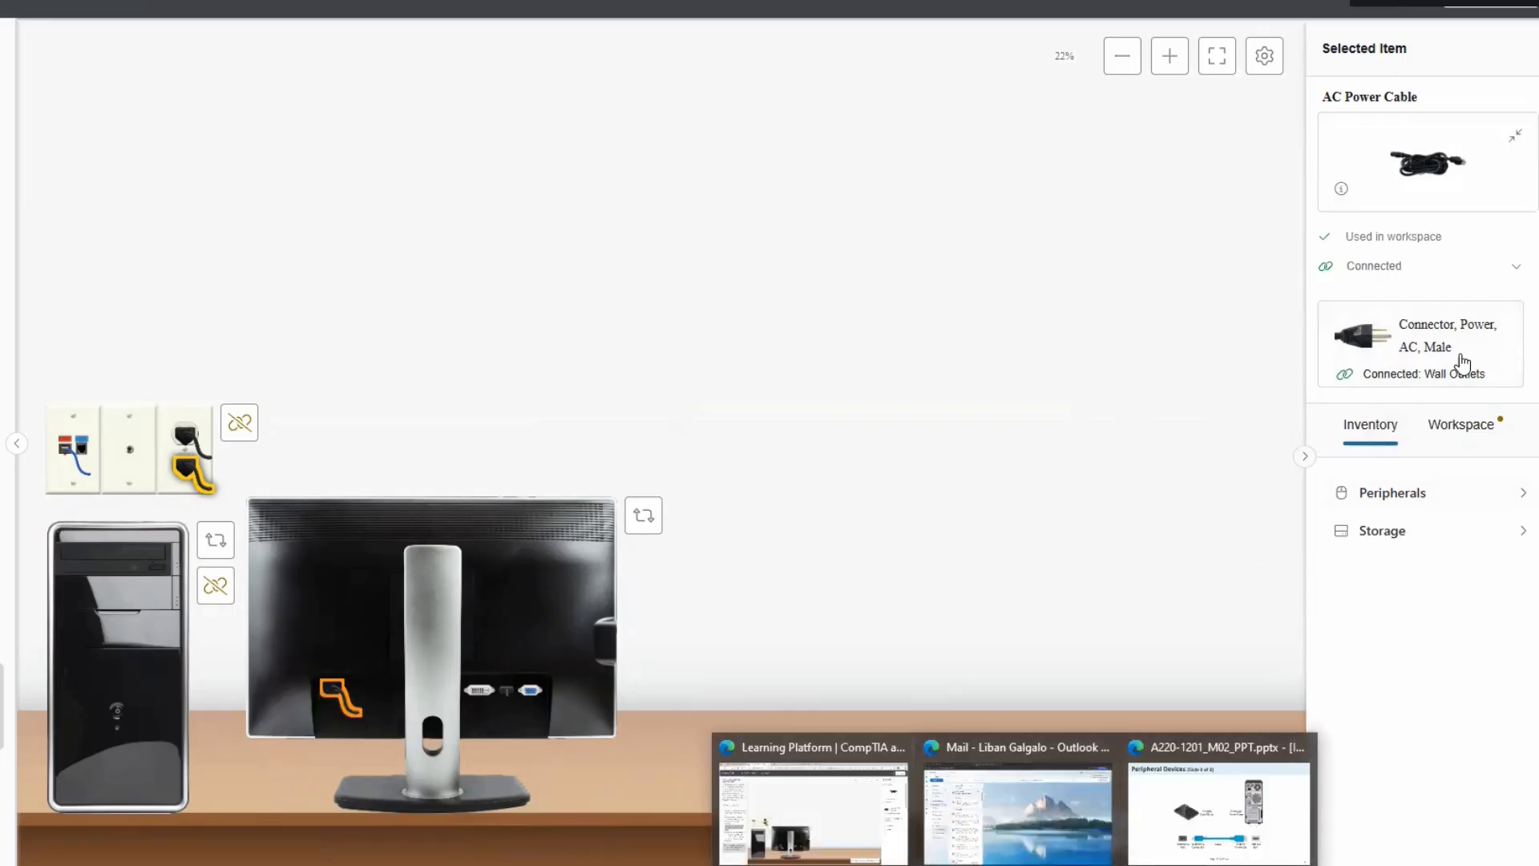
Highlight the keyboard-and-mouse task text about the back of the computer.
{"action": "scroll", "coordinate": [1533, 393], "scroll_direction": "down", "scroll_amount": 1}
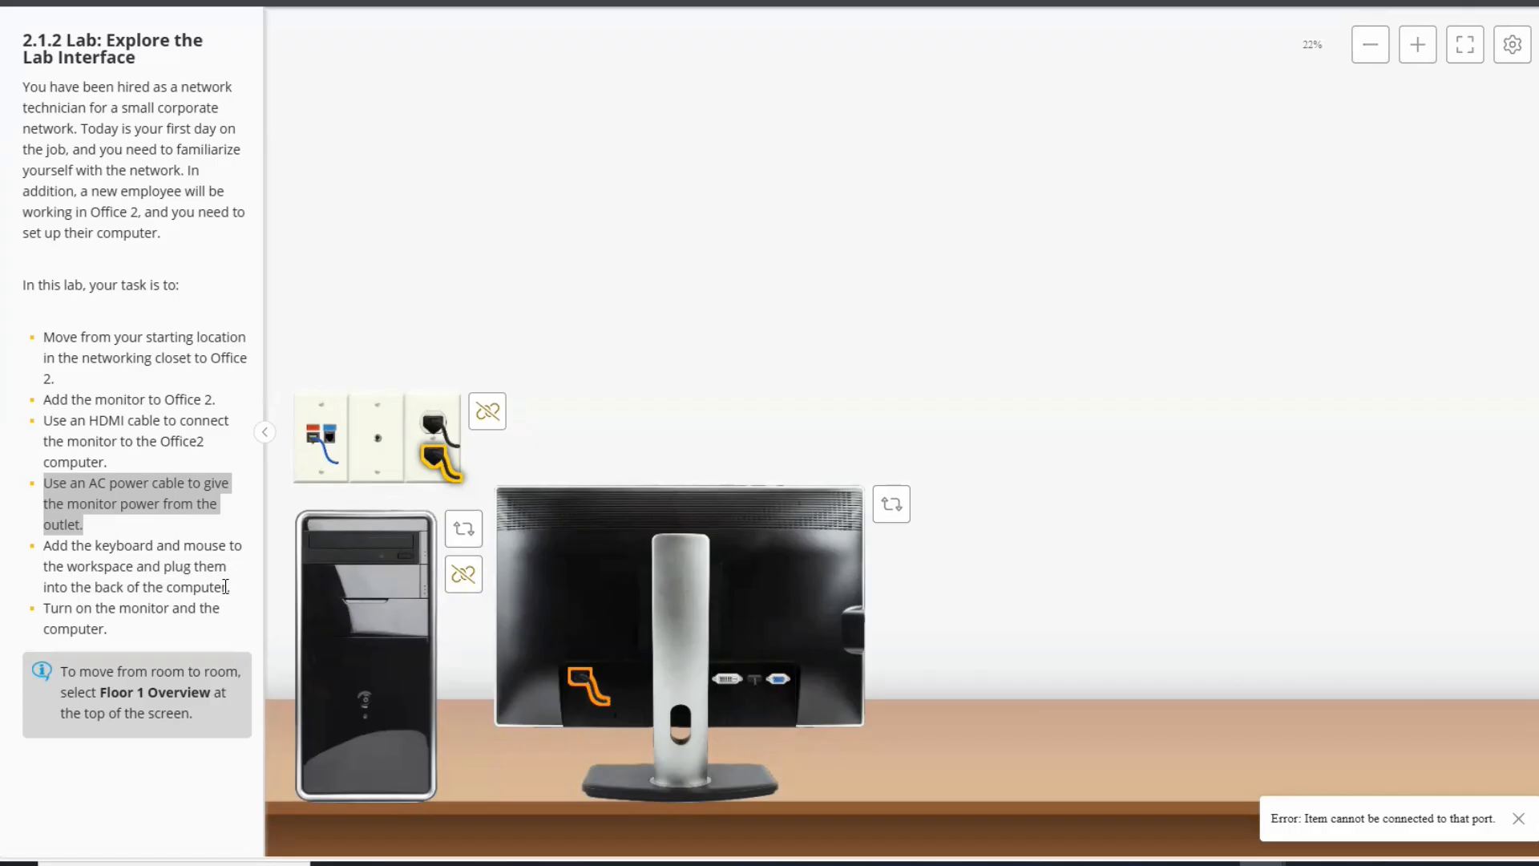
{"action": "left_click_drag", "start_coordinate": [223, 586], "coordinate": [95, 588]}
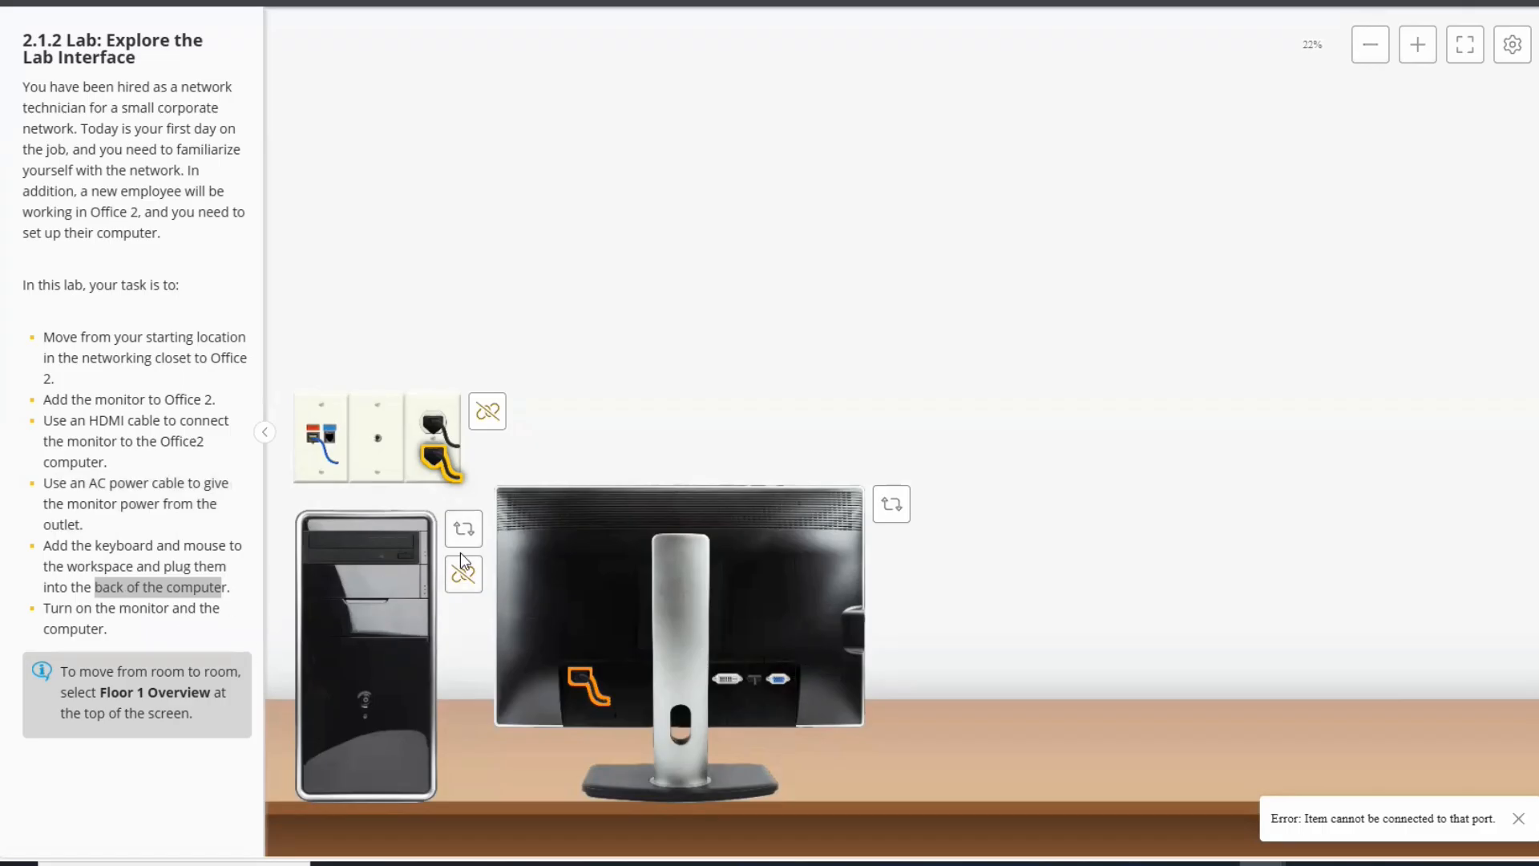
Show the computer tower's back panel and expand the Peripherals inventory.
{"action": "left_click", "coordinate": [464, 532]}
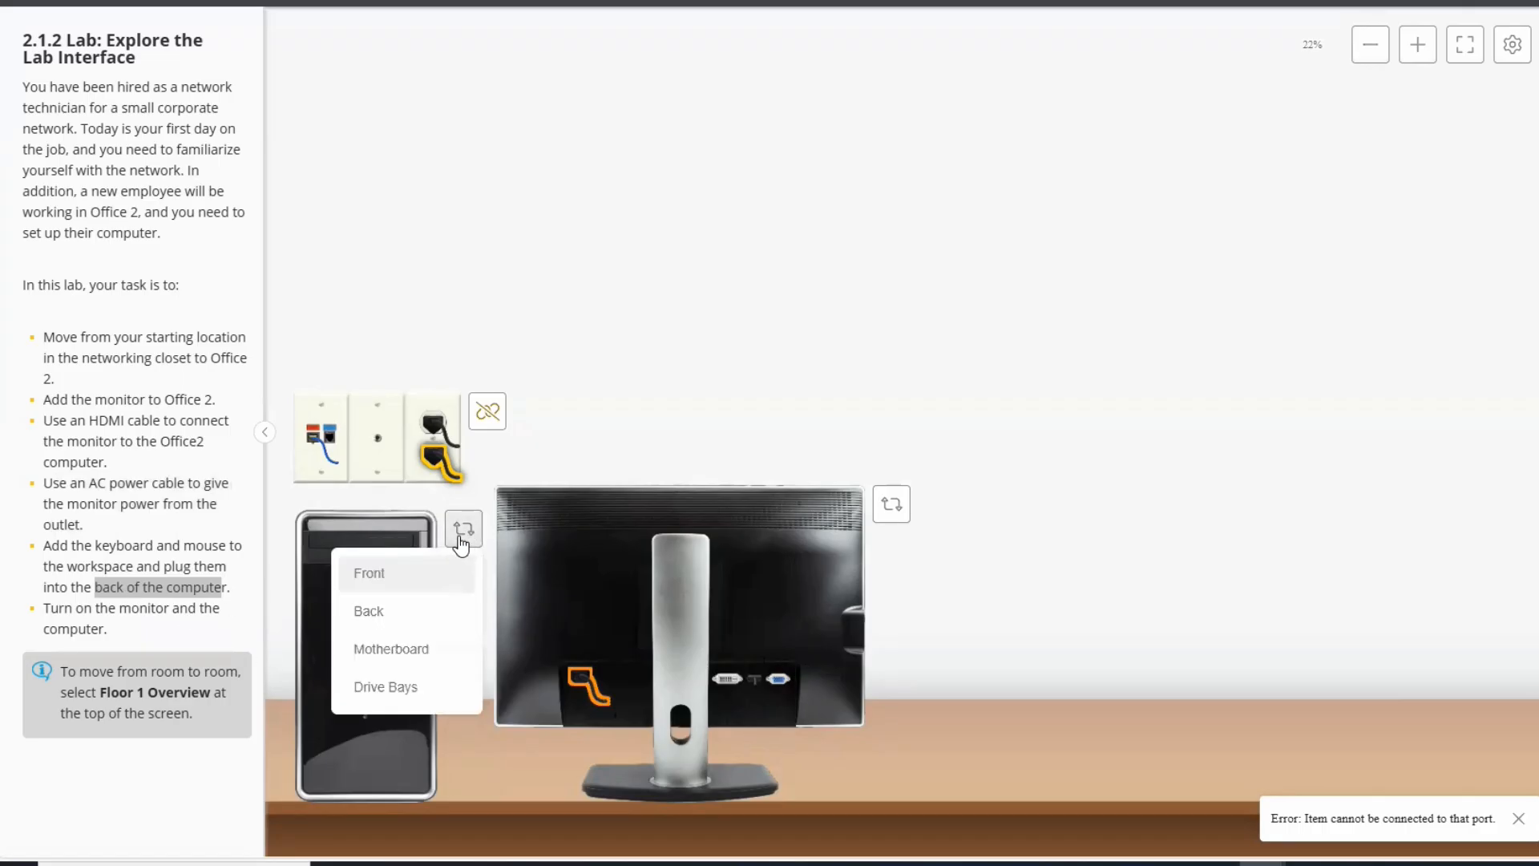
{"action": "left_click", "coordinate": [381, 615]}
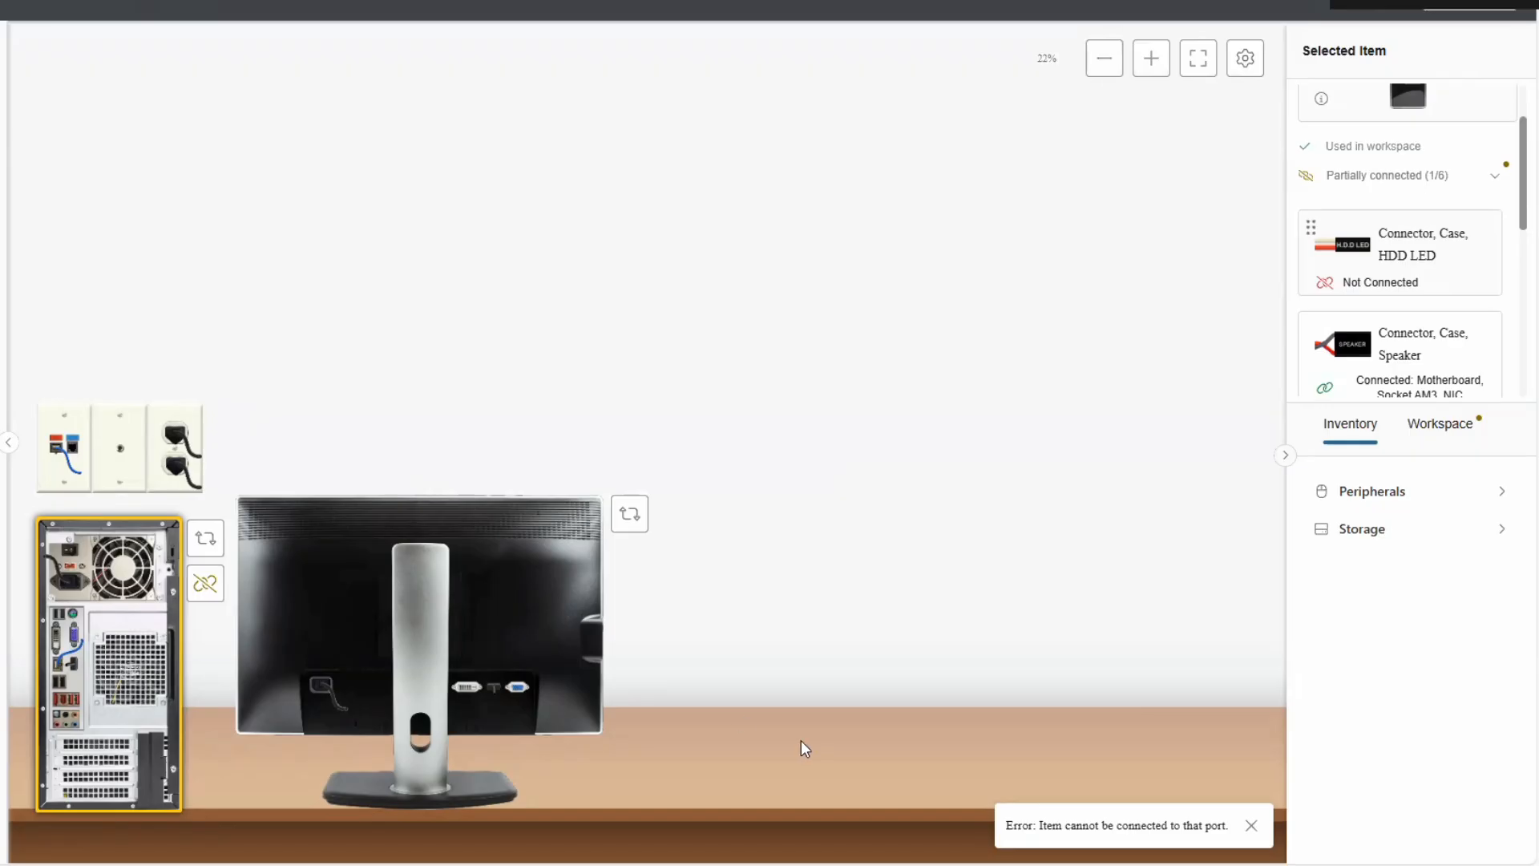
{"action": "left_click", "coordinate": [1501, 501]}
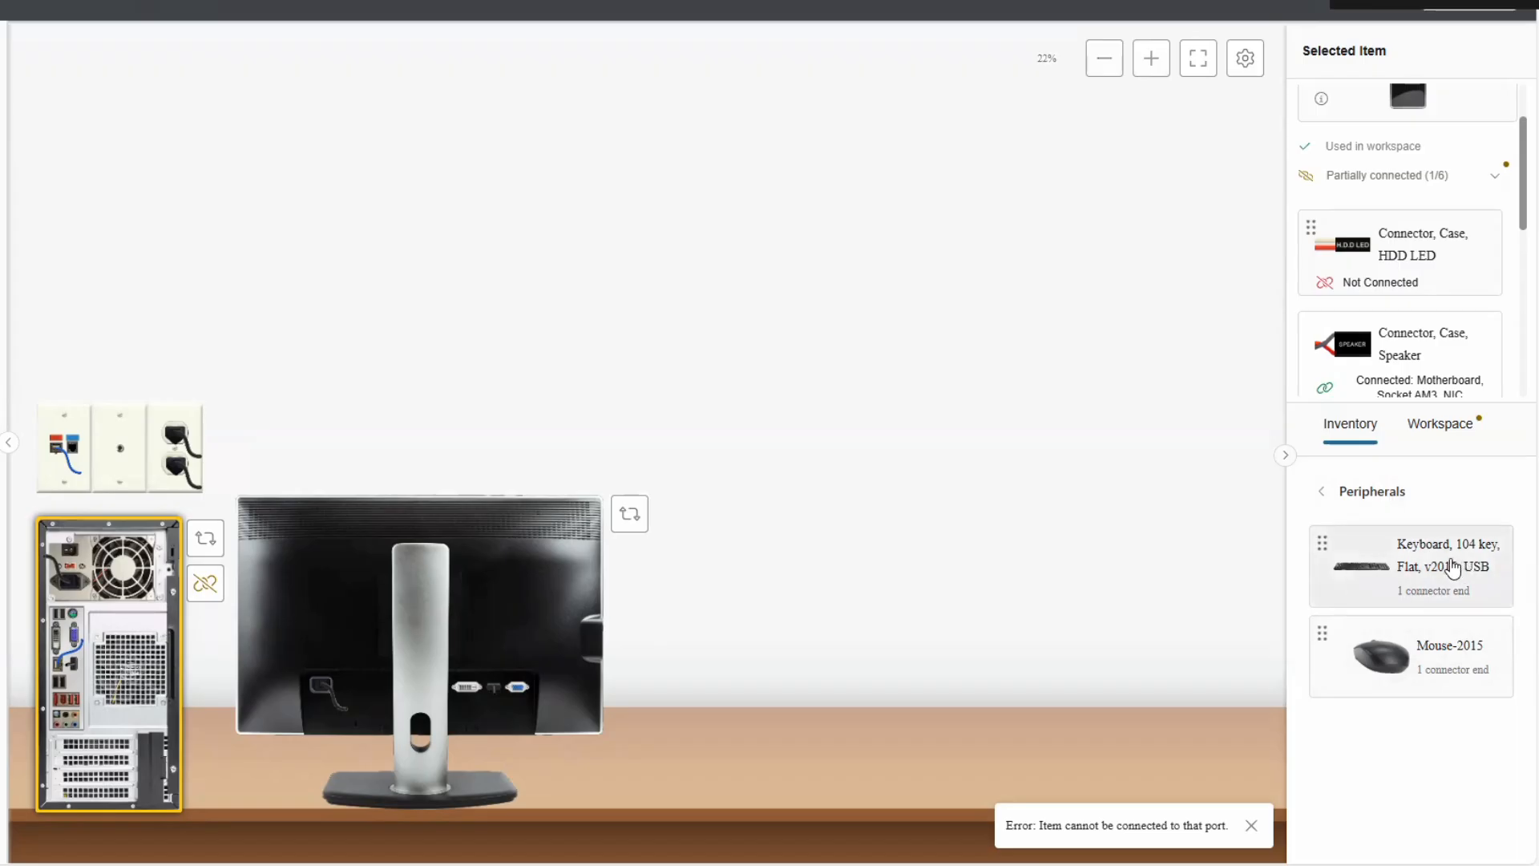
Place the 104-key USB keyboard on the desk and plug it into a USB port on the tower.
{"action": "left_click_drag", "start_coordinate": [1446, 563], "coordinate": [883, 744]}
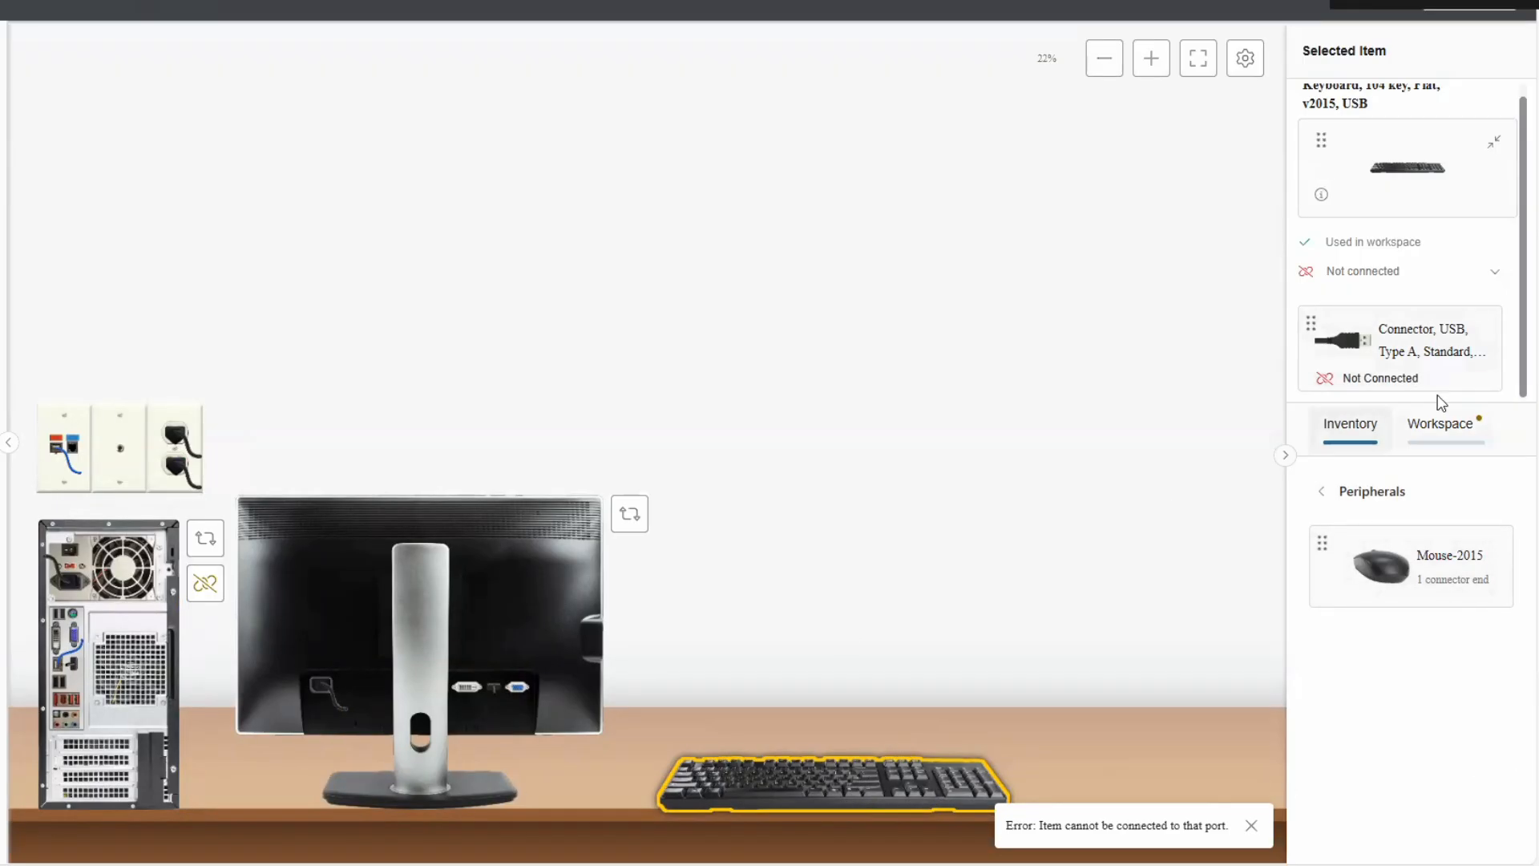
{"action": "scroll", "coordinate": [1419, 375], "scroll_direction": "up", "scroll_amount": 1}
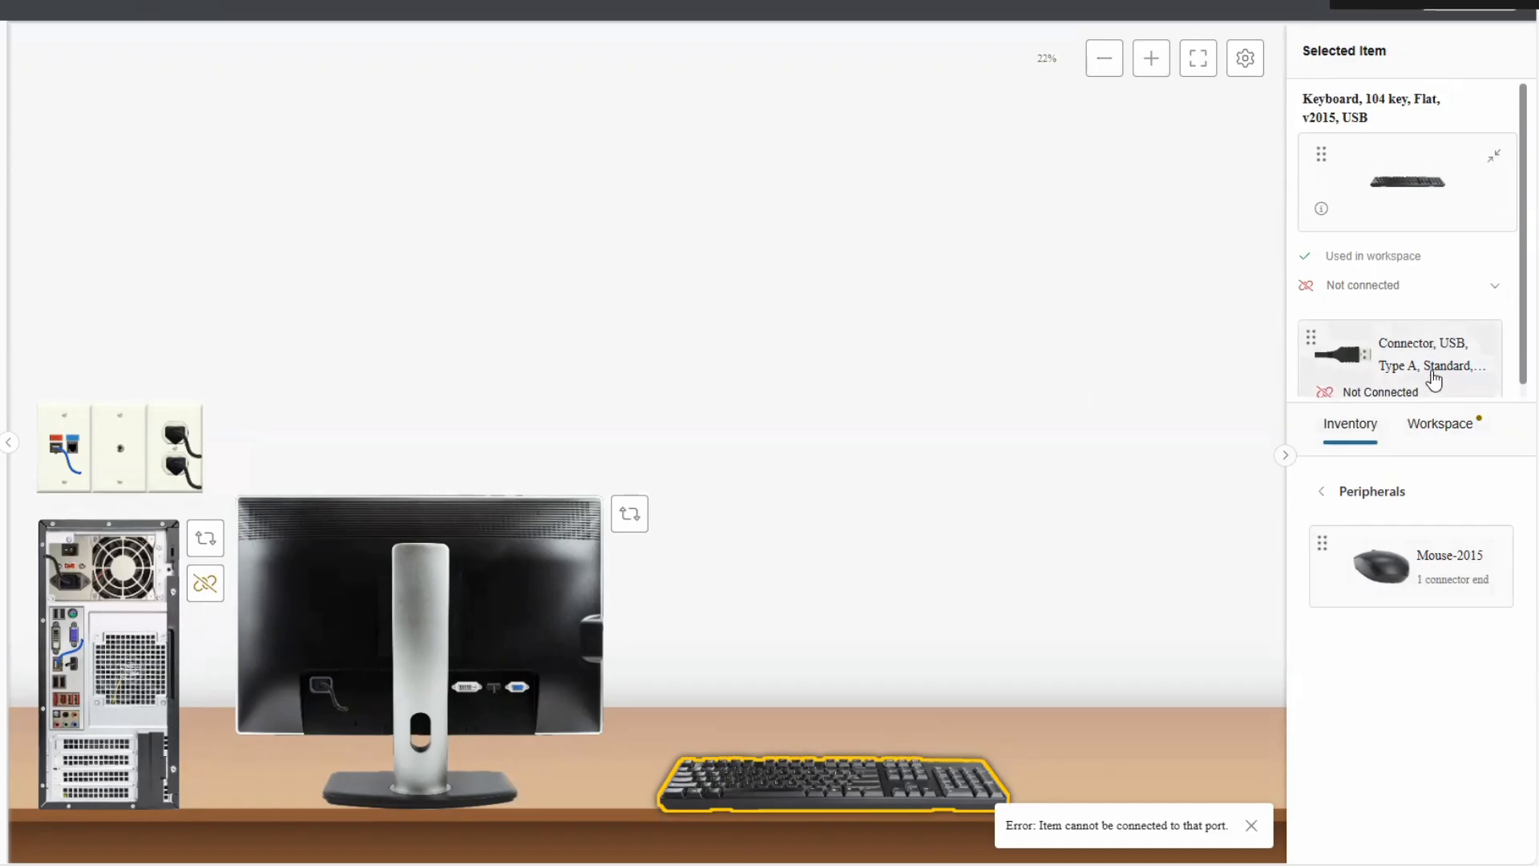
{"action": "scroll", "coordinate": [1433, 379], "scroll_direction": "down", "scroll_amount": 1}
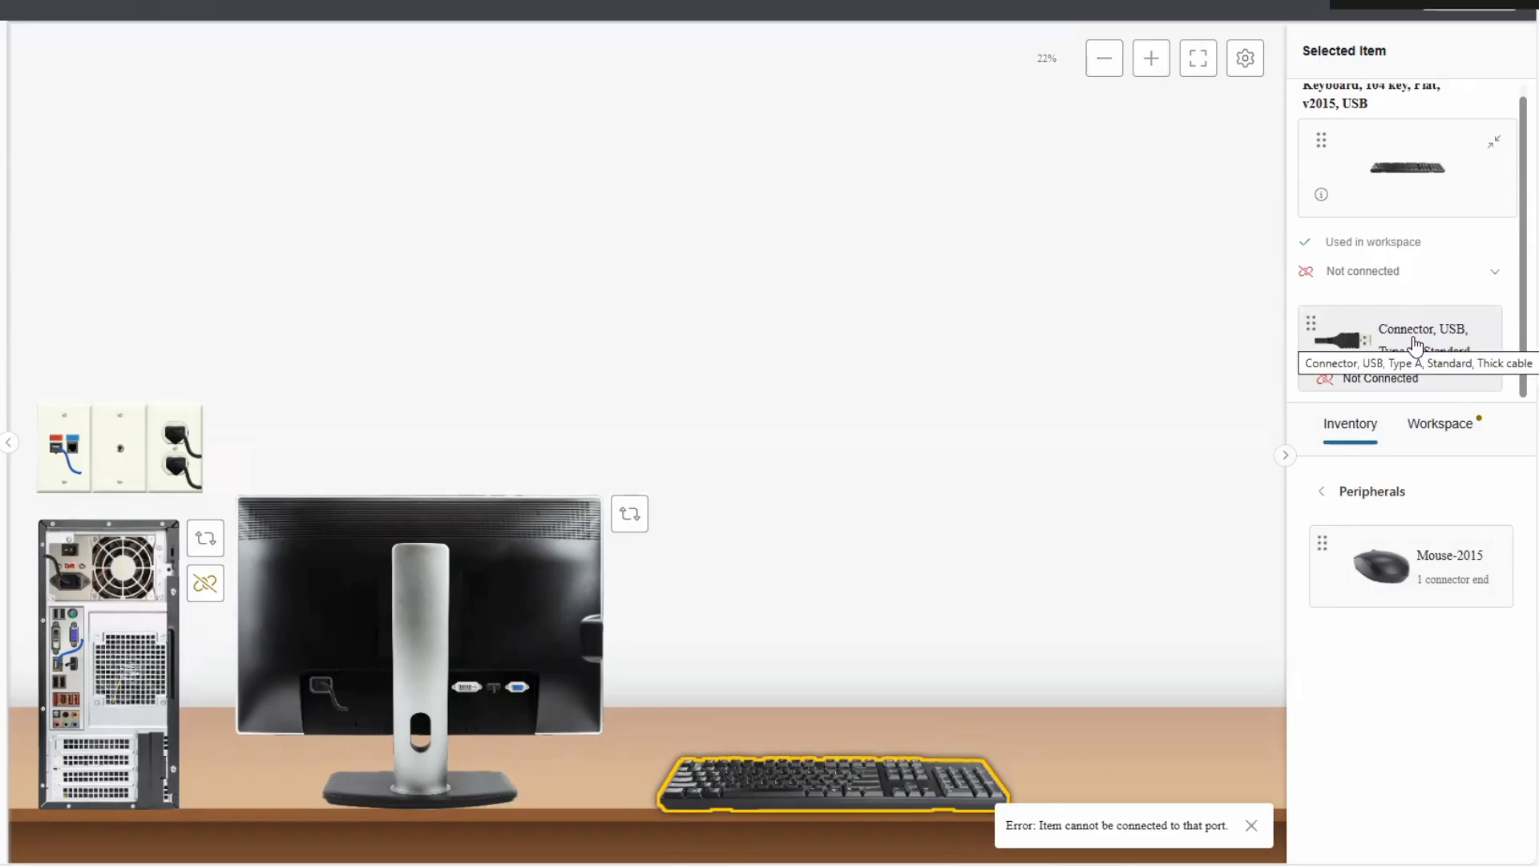
{"action": "left_click_drag", "start_coordinate": [1415, 346], "coordinate": [60, 687]}
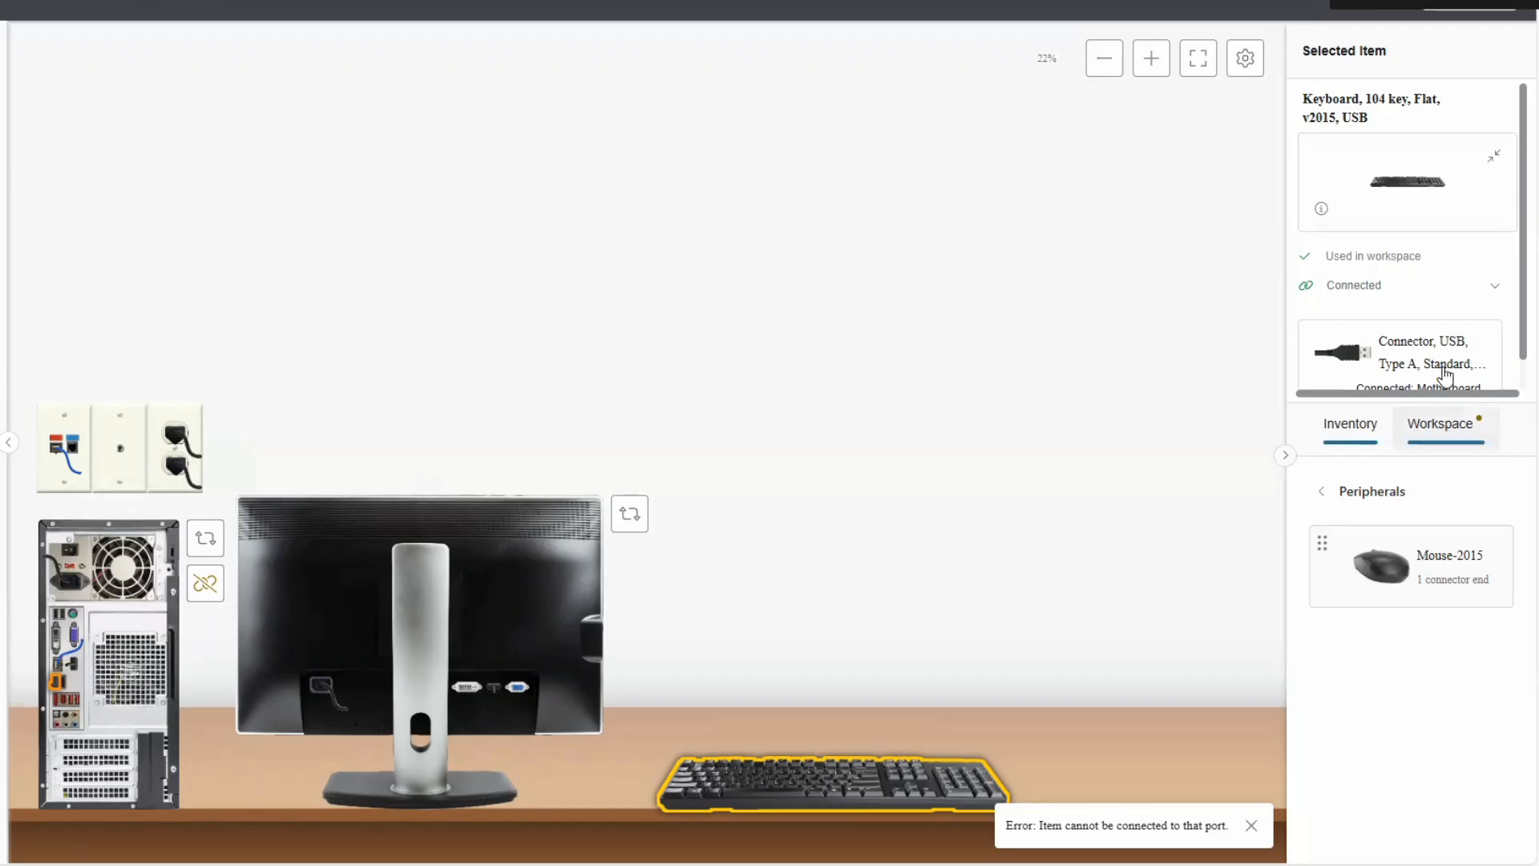
{"action": "scroll", "coordinate": [1411, 343], "scroll_direction": "down", "scroll_amount": 1}
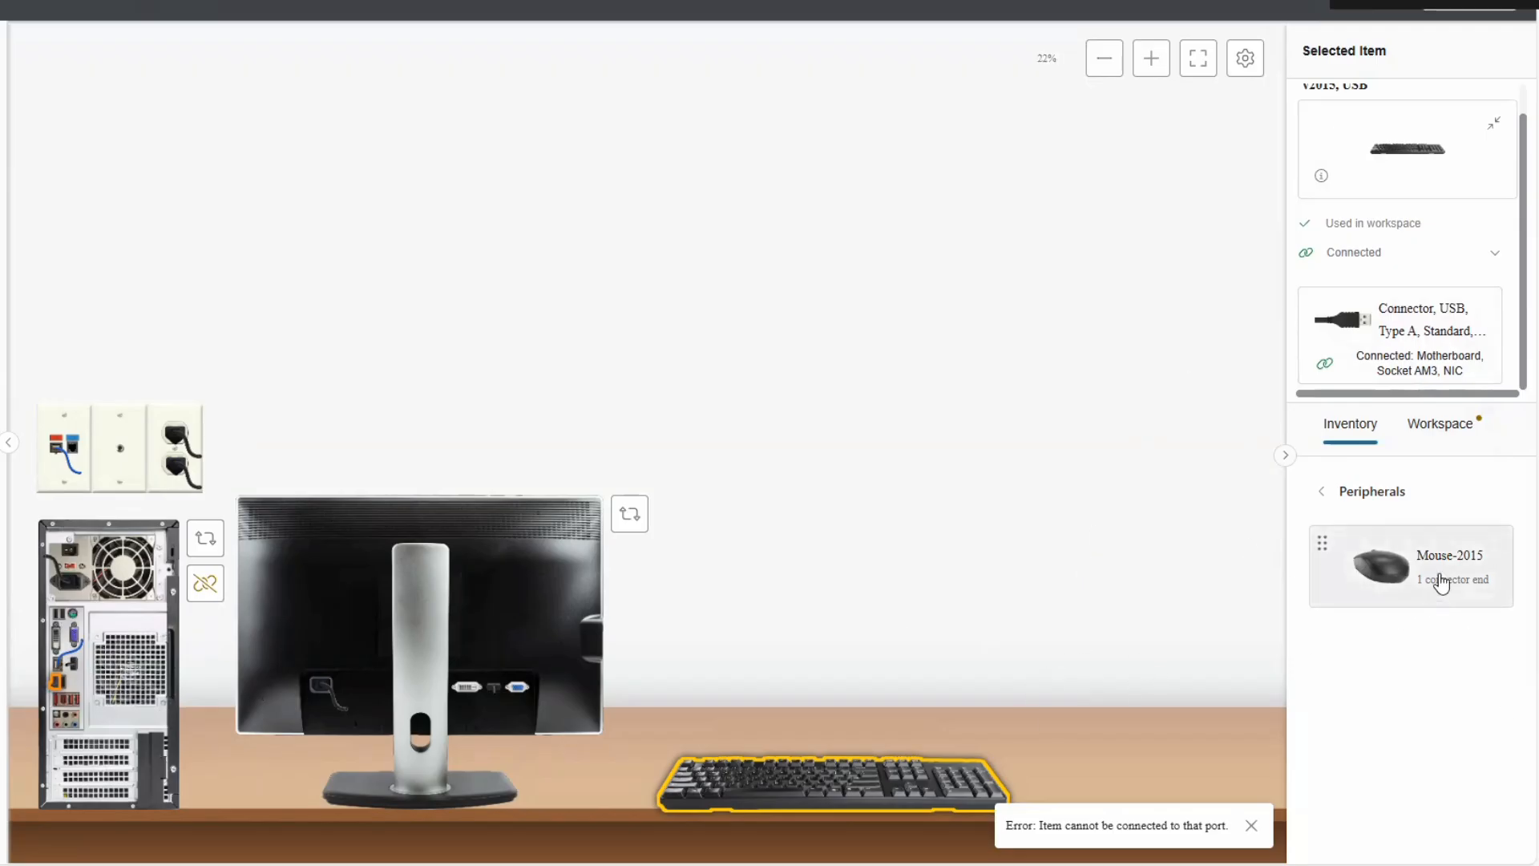
Place Mouse-2015 on the desk, dismiss the port error, and plug its USB end into the tower.
{"action": "left_click_drag", "start_coordinate": [1439, 574], "coordinate": [1175, 747]}
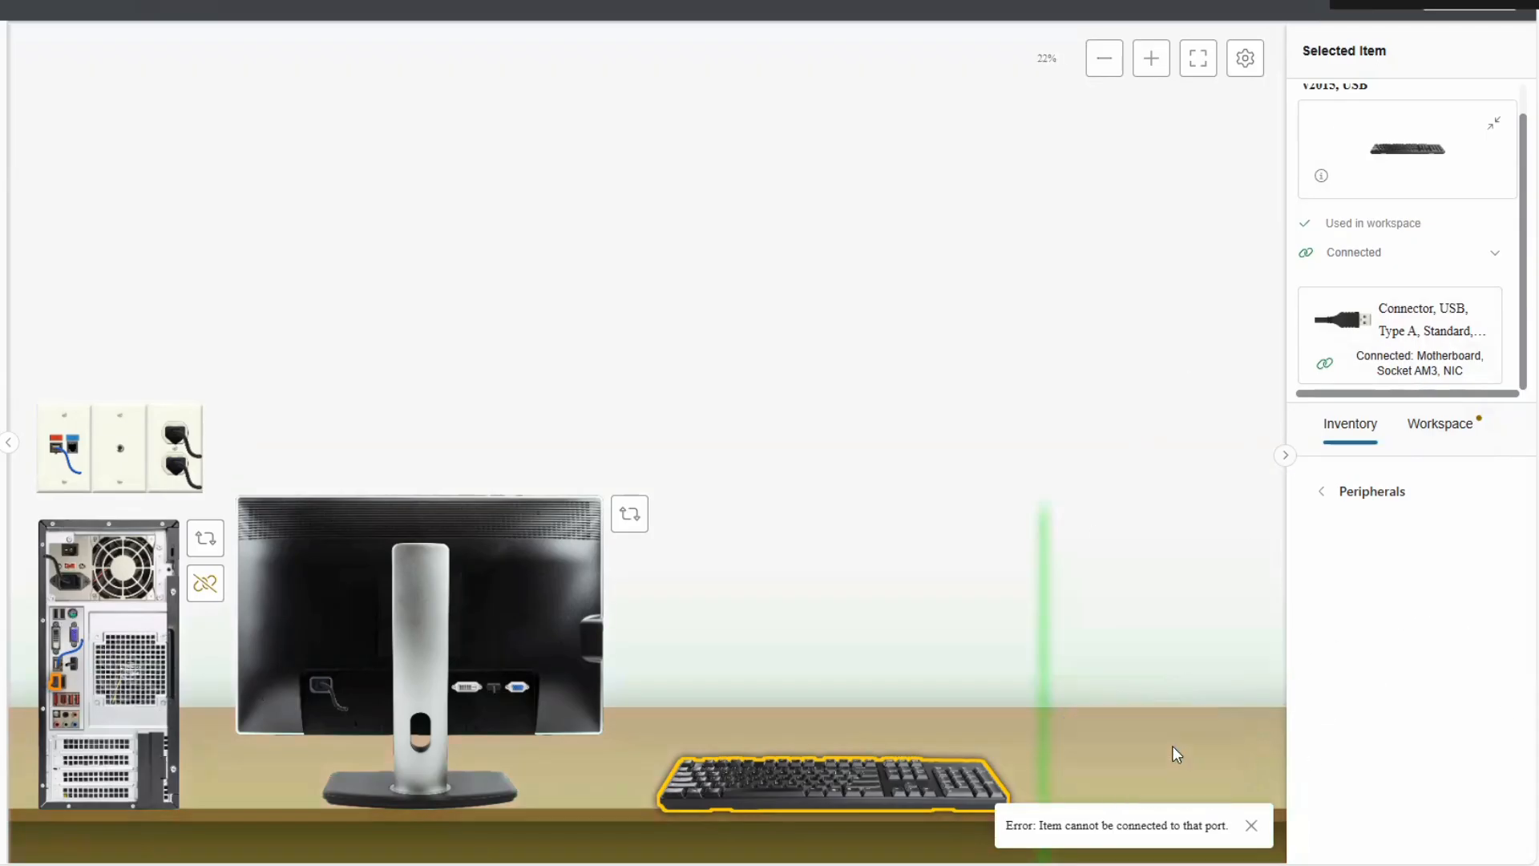
{"action": "left_click", "coordinate": [1251, 825]}
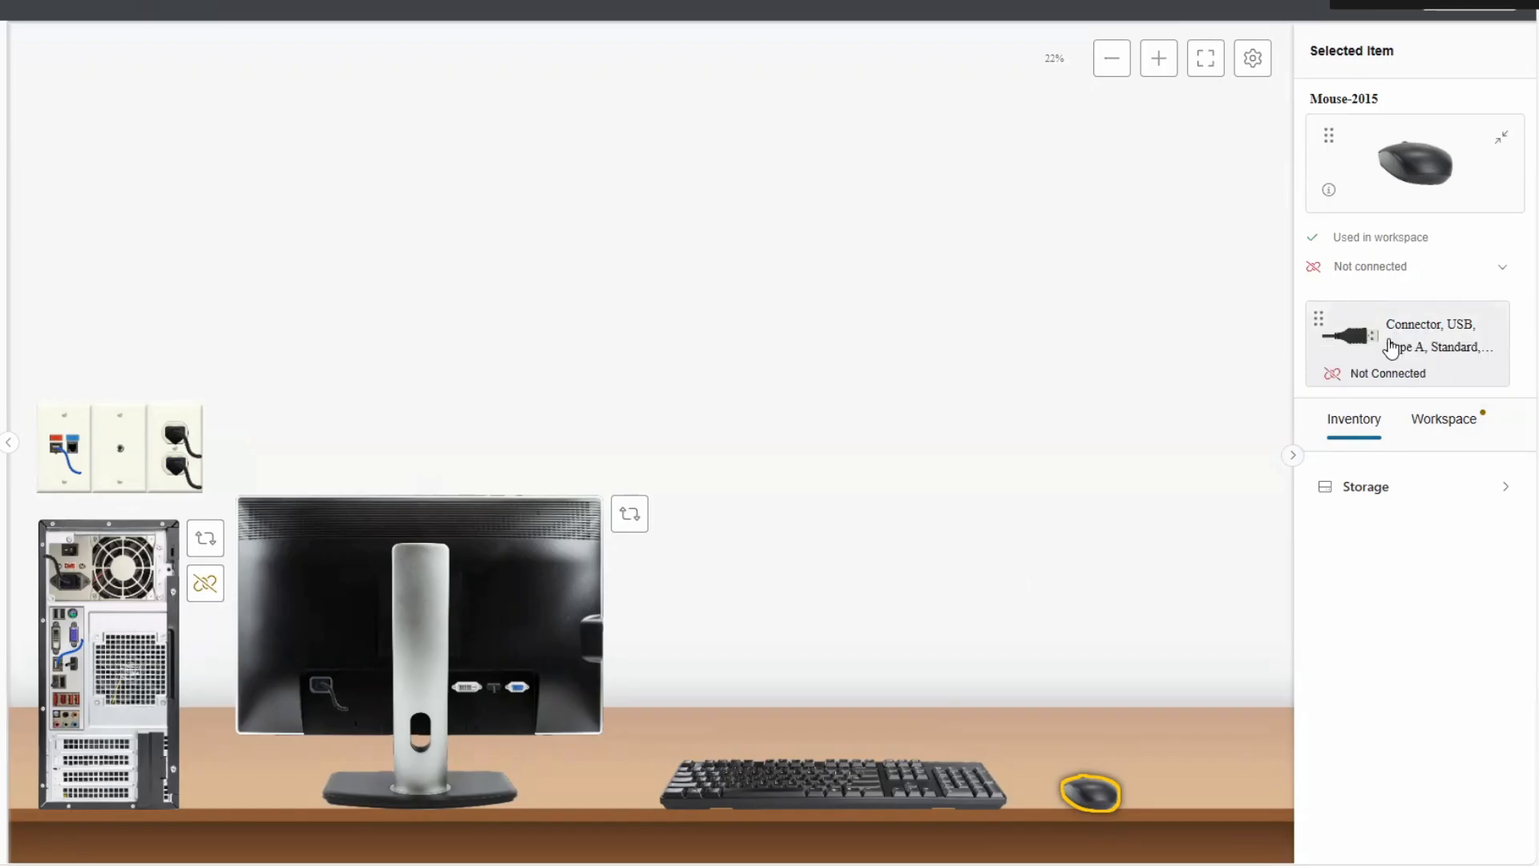
{"action": "left_click_drag", "start_coordinate": [1434, 345], "coordinate": [66, 690]}
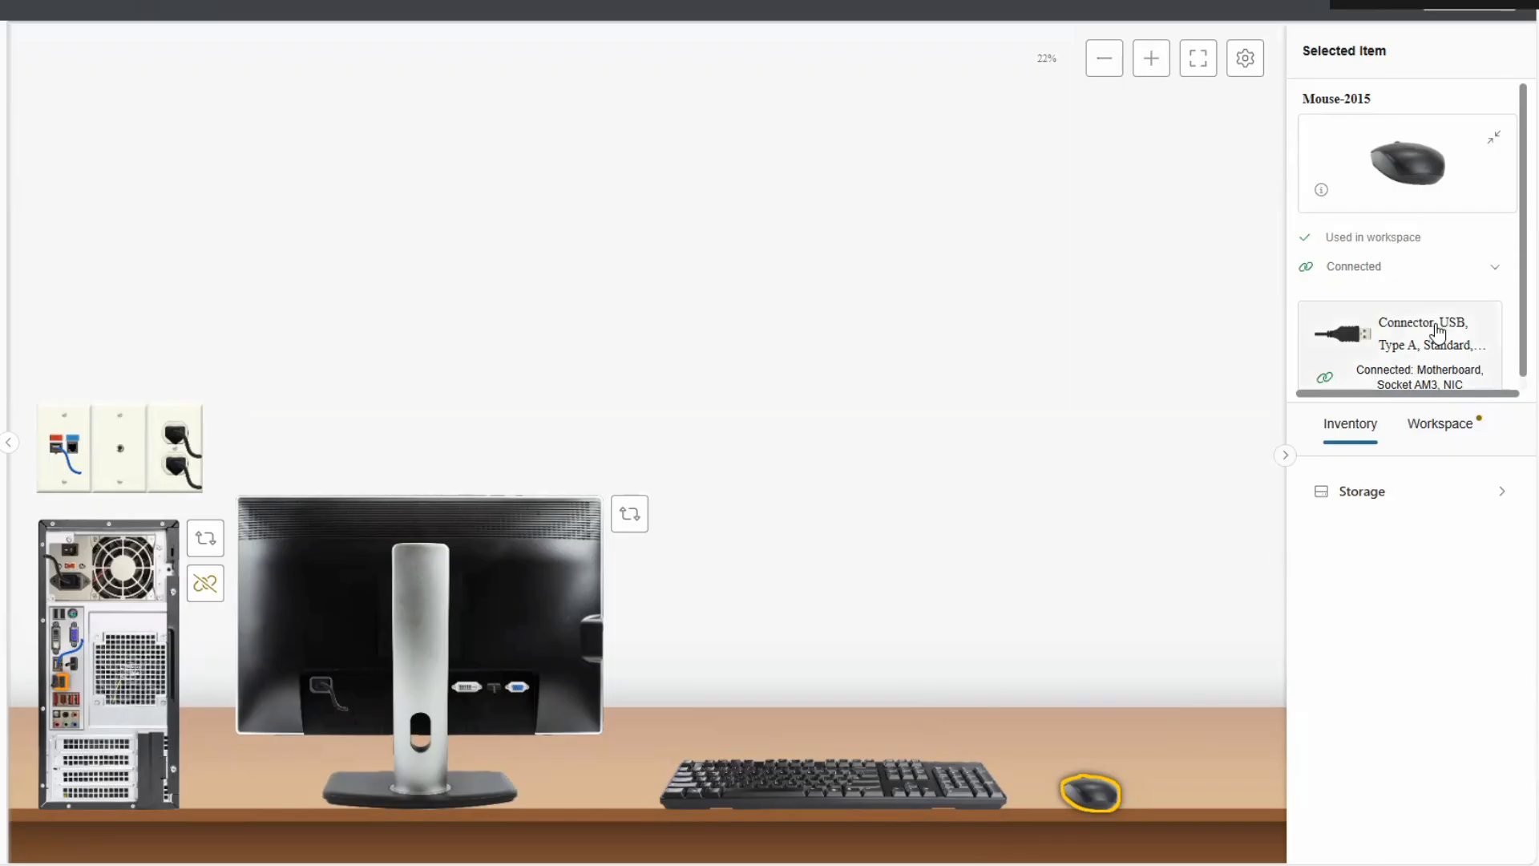
{"action": "scroll", "coordinate": [1348, 337], "scroll_direction": "down", "scroll_amount": 1}
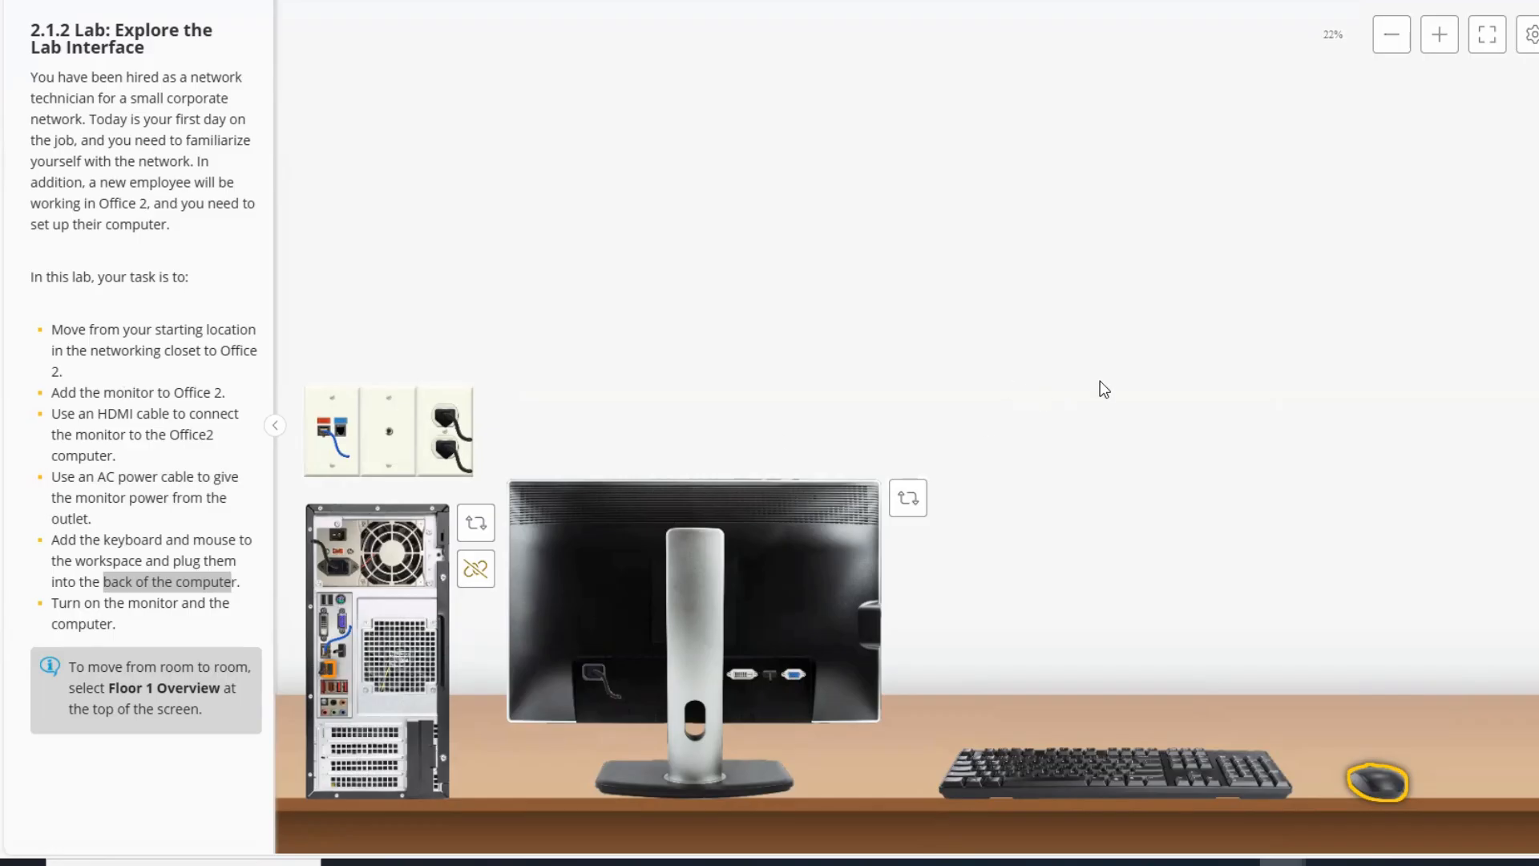
Turn the computer and monitor to face front and switch the monitor on.
{"action": "left_click", "coordinate": [476, 523]}
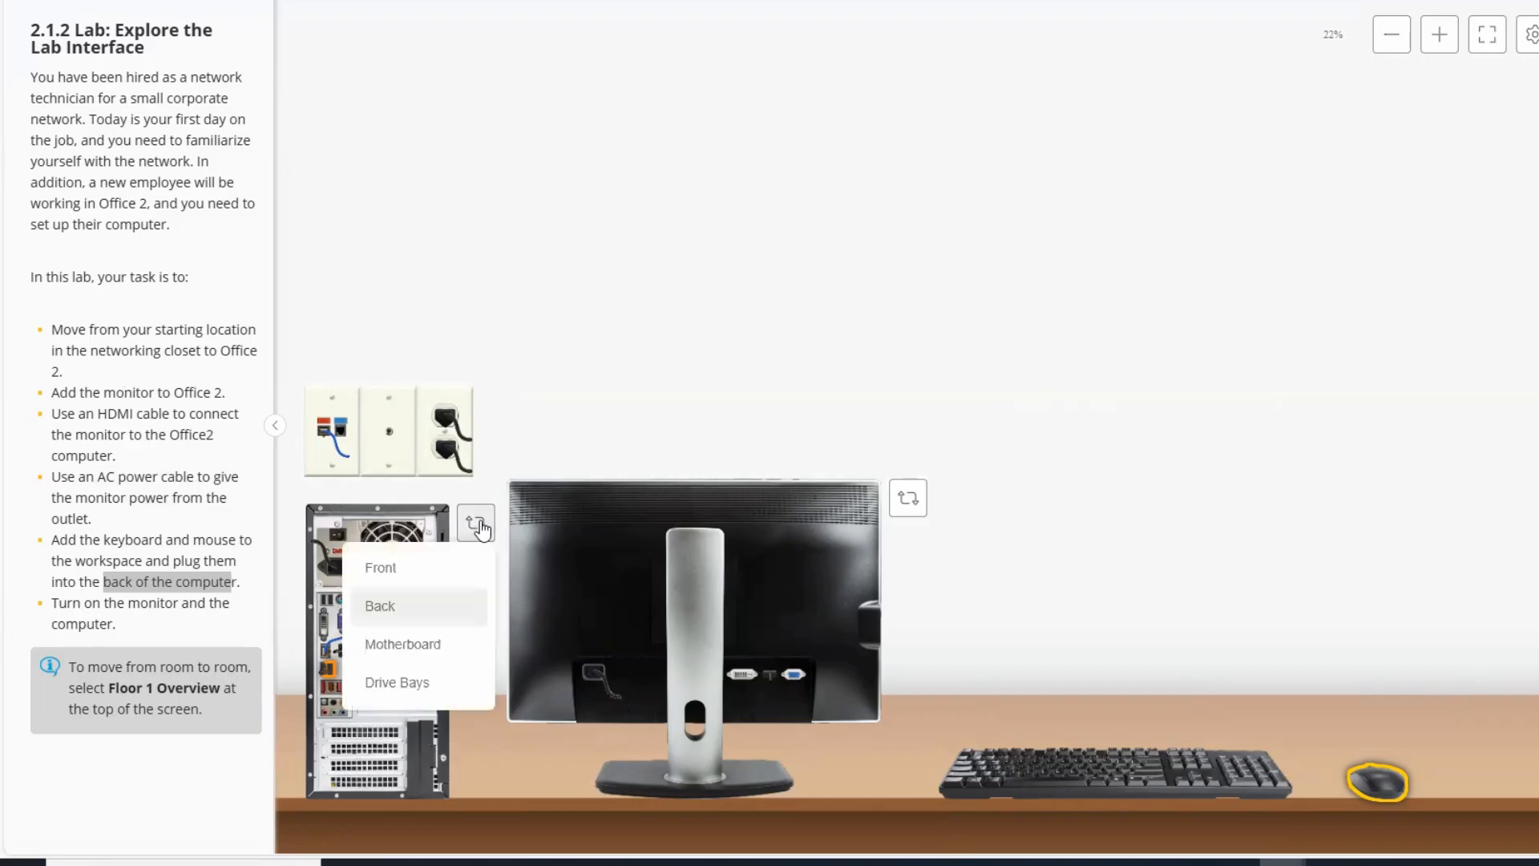
{"action": "left_click", "coordinate": [392, 567]}
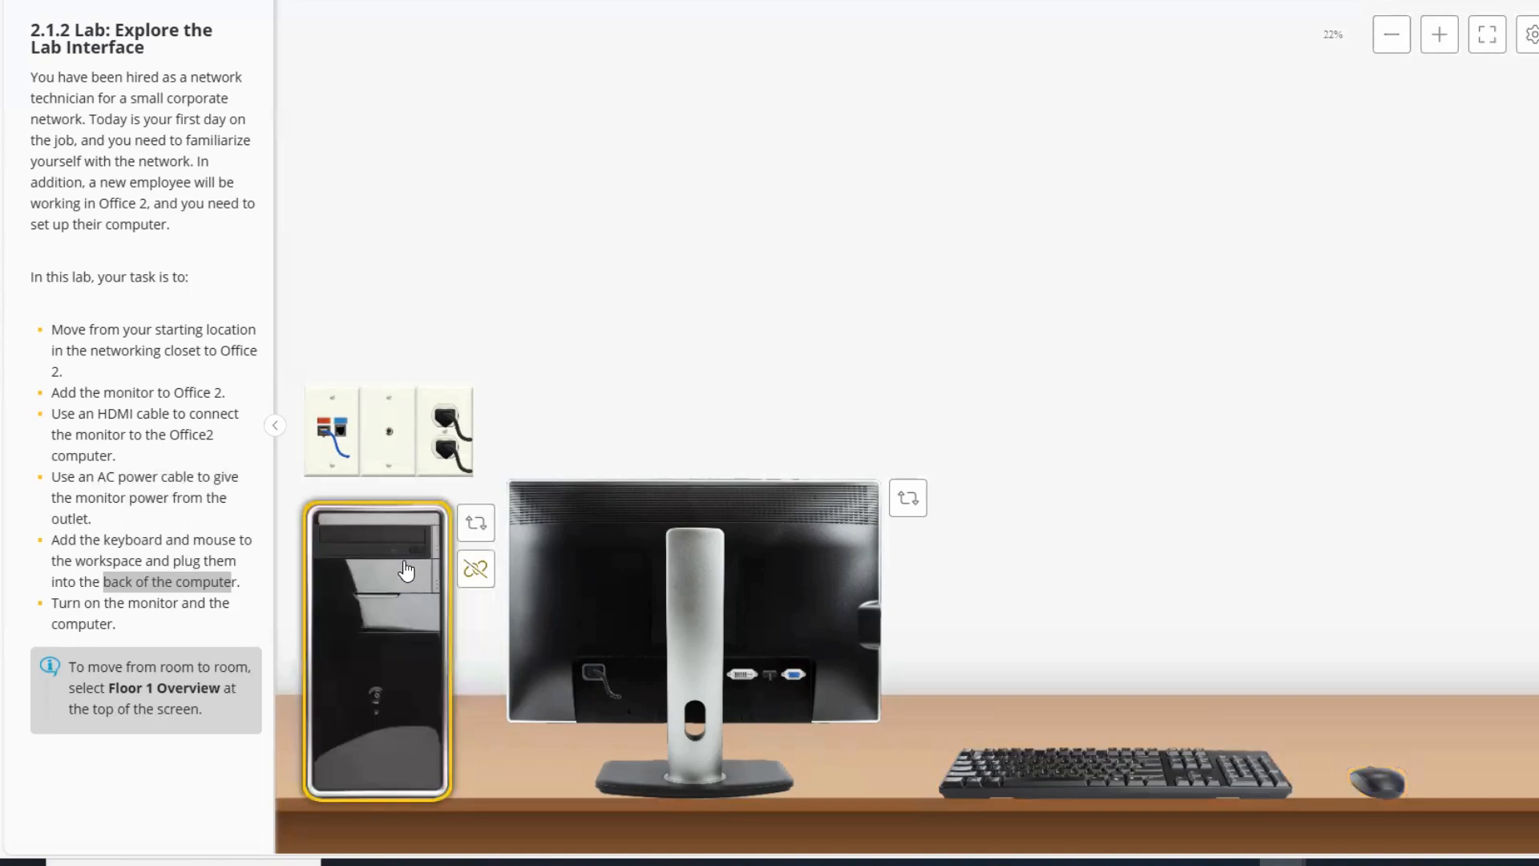
{"action": "left_click", "coordinate": [910, 503]}
{"action": "left_click", "coordinate": [831, 541]}
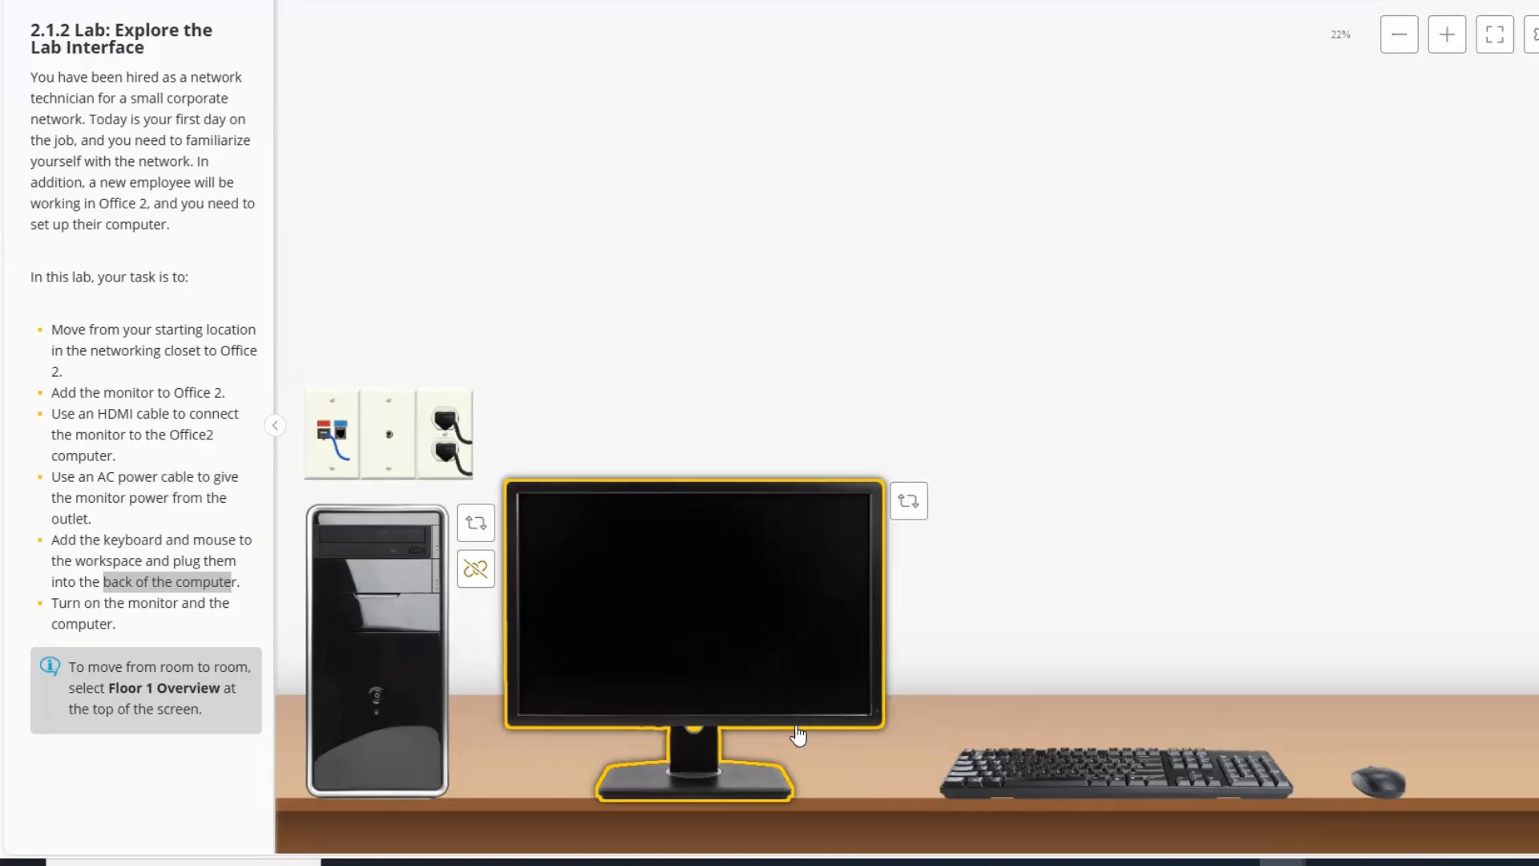
{"action": "left_click", "coordinate": [879, 719]}
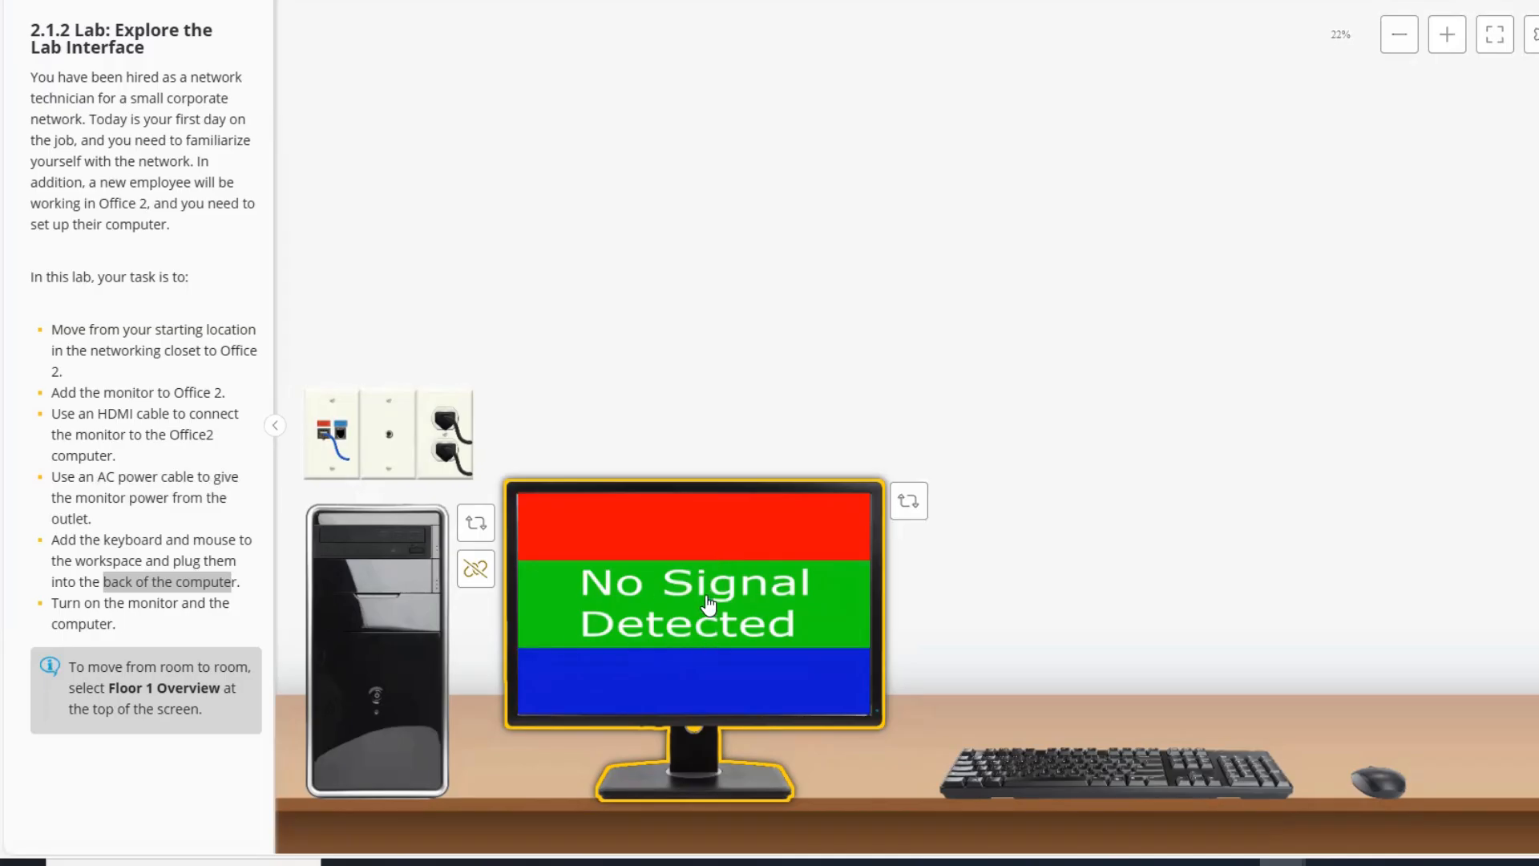
Power on the computer and submit the lab for scoring.
{"action": "left_click", "coordinate": [376, 703]}
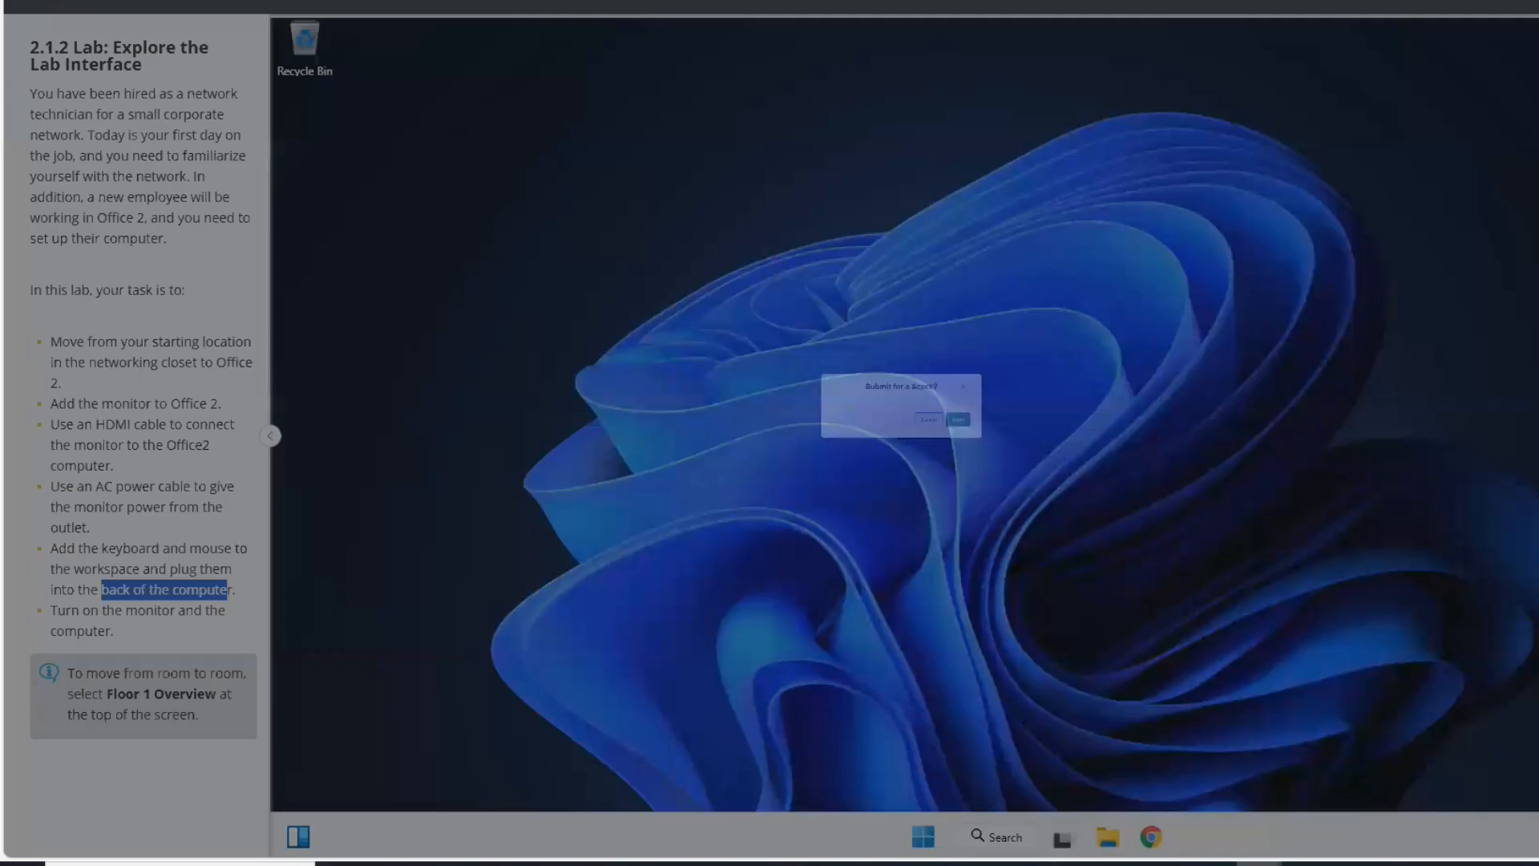
{"action": "left_click", "coordinate": [1066, 481]}
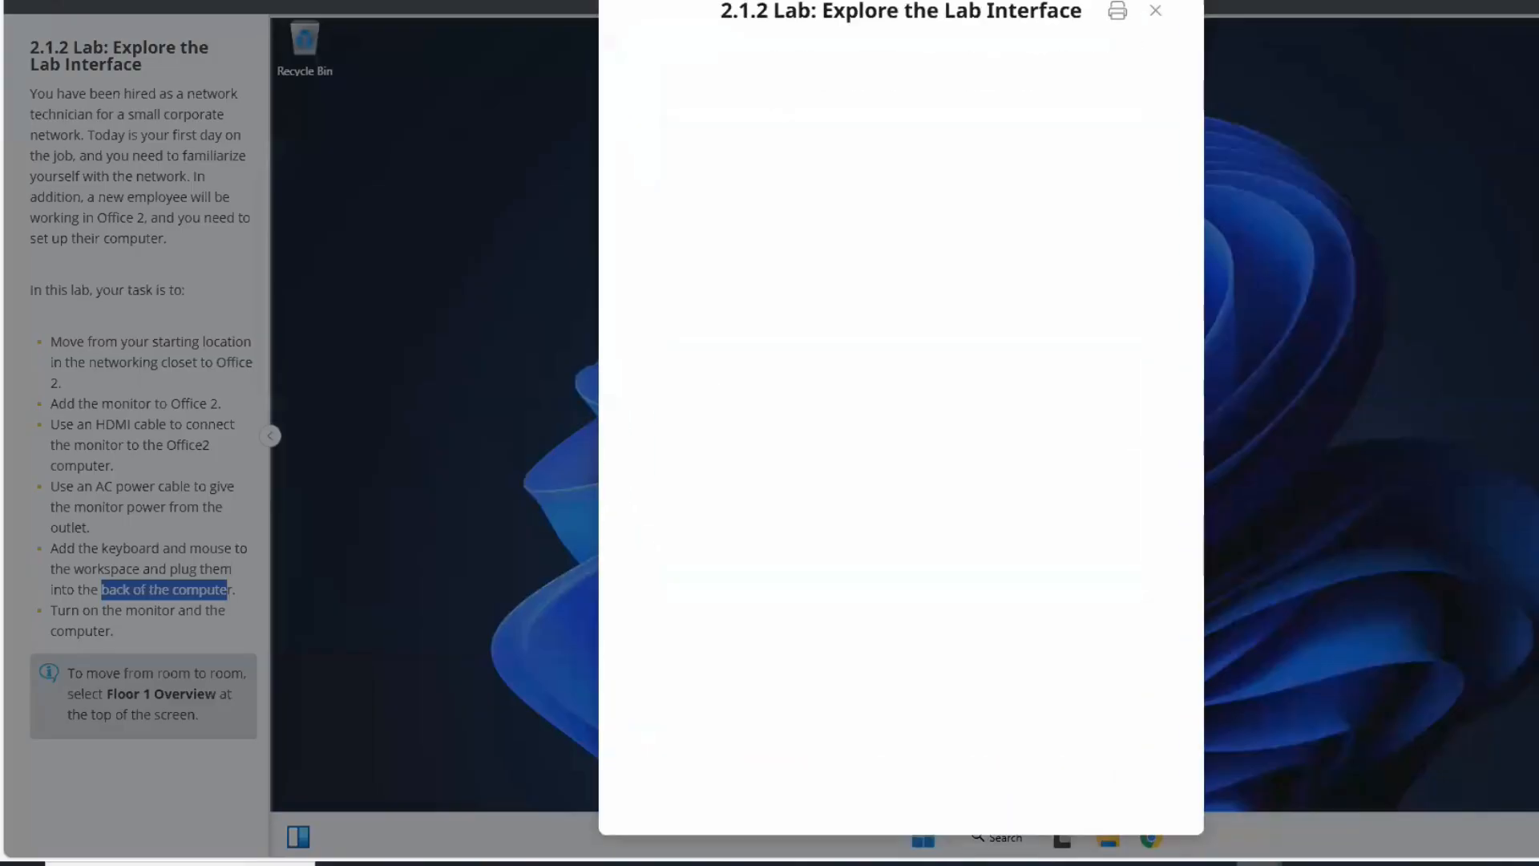